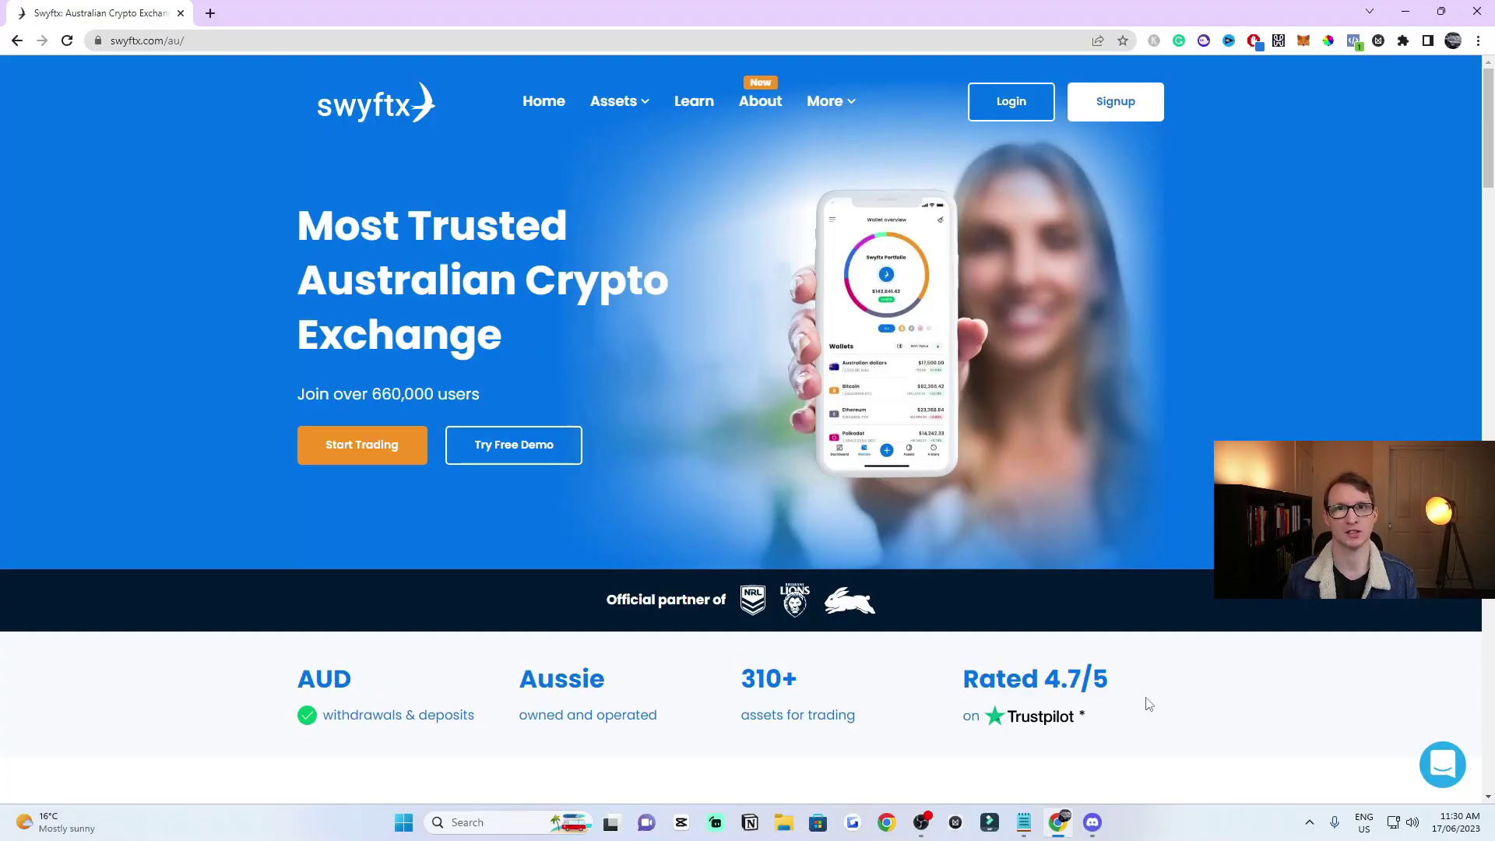
Scroll the swyftx.com homepage and open the Signup account creation form.
click(117, 40)
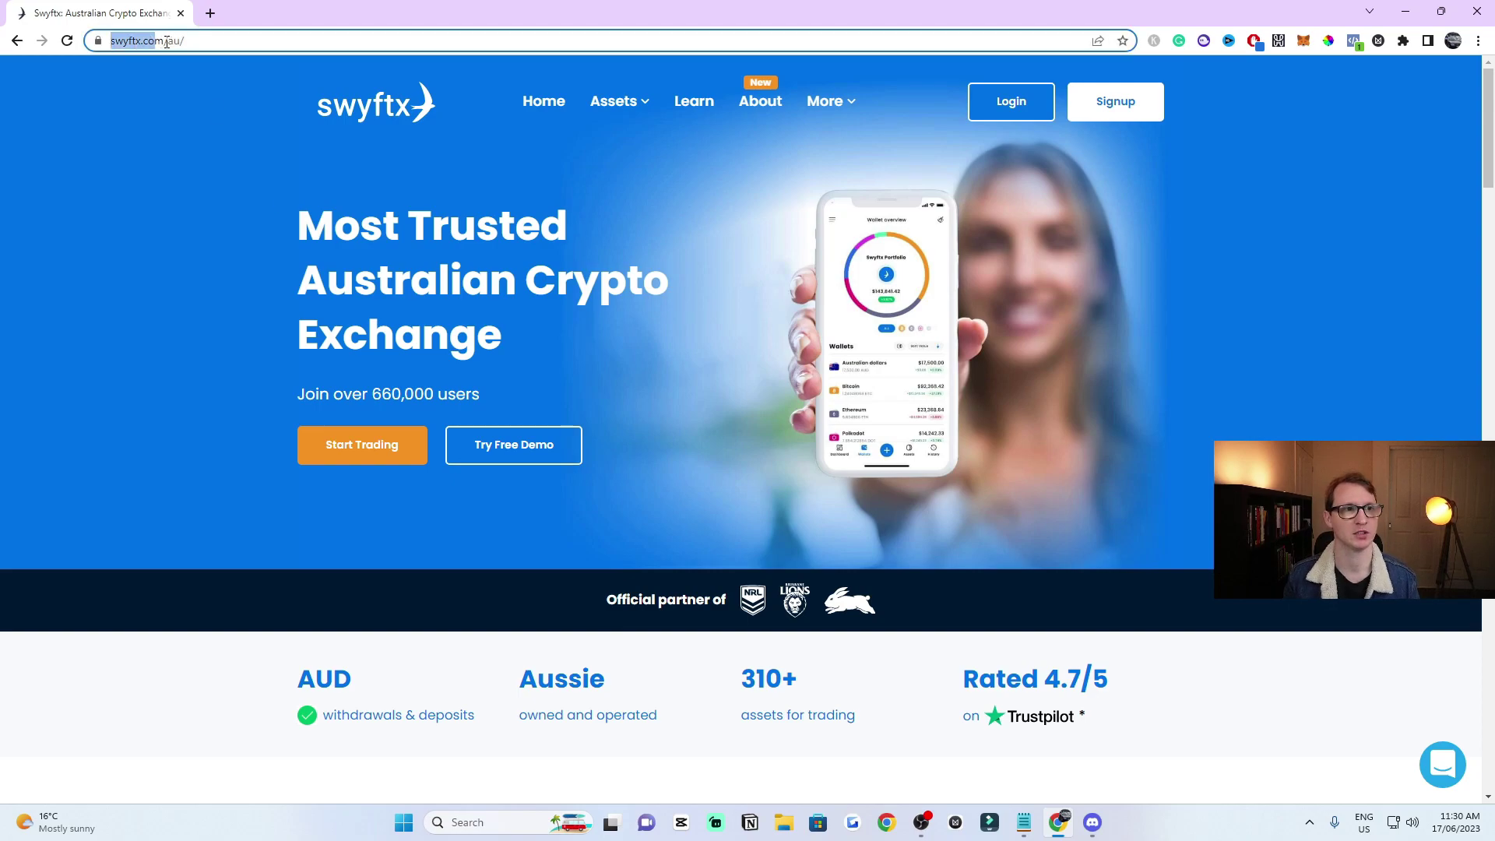
click(707, 348)
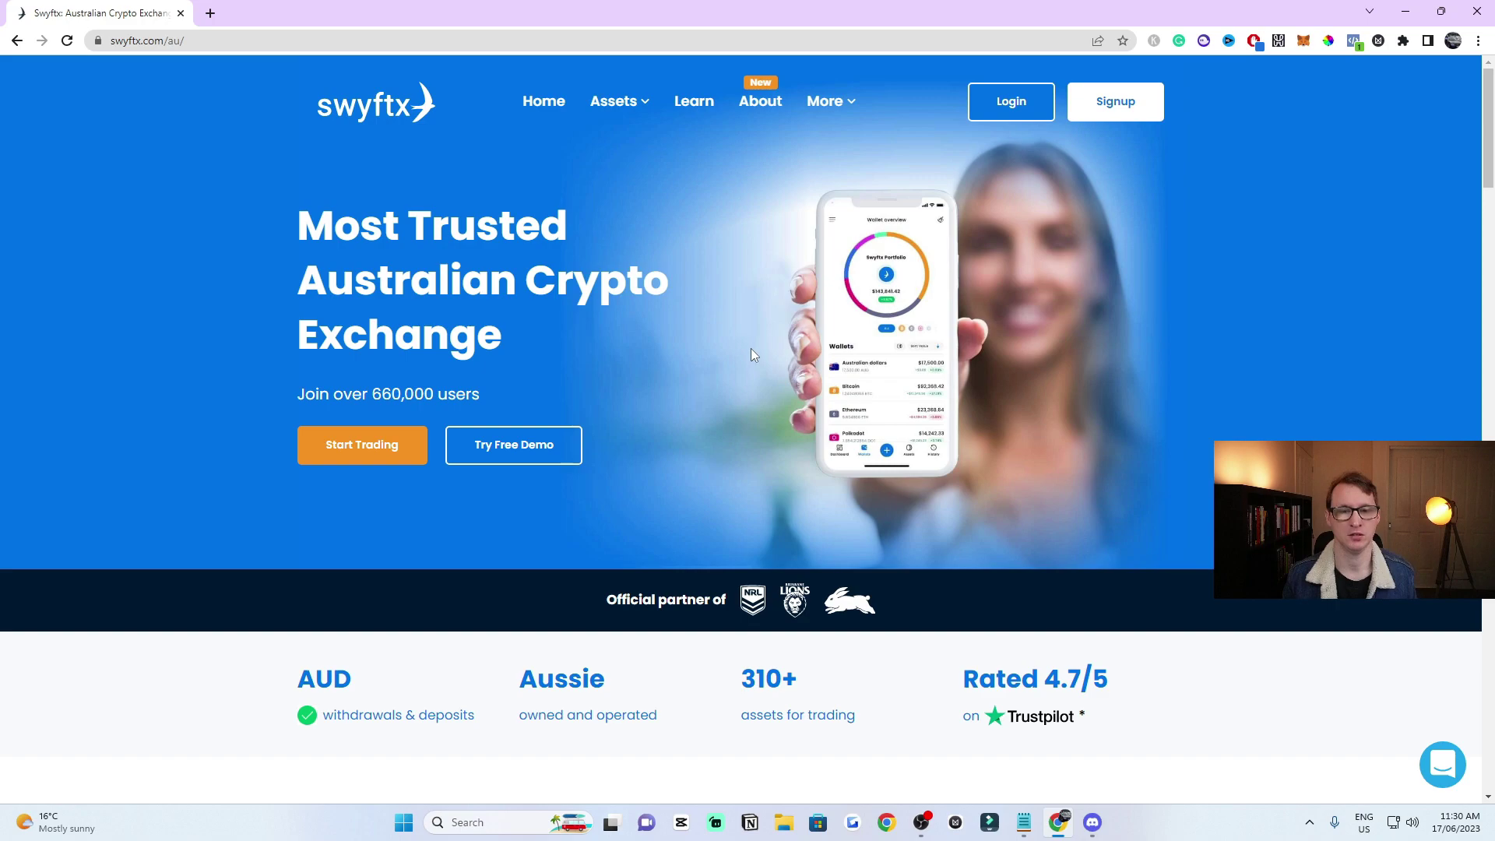
scroll(755, 392, down, 3)
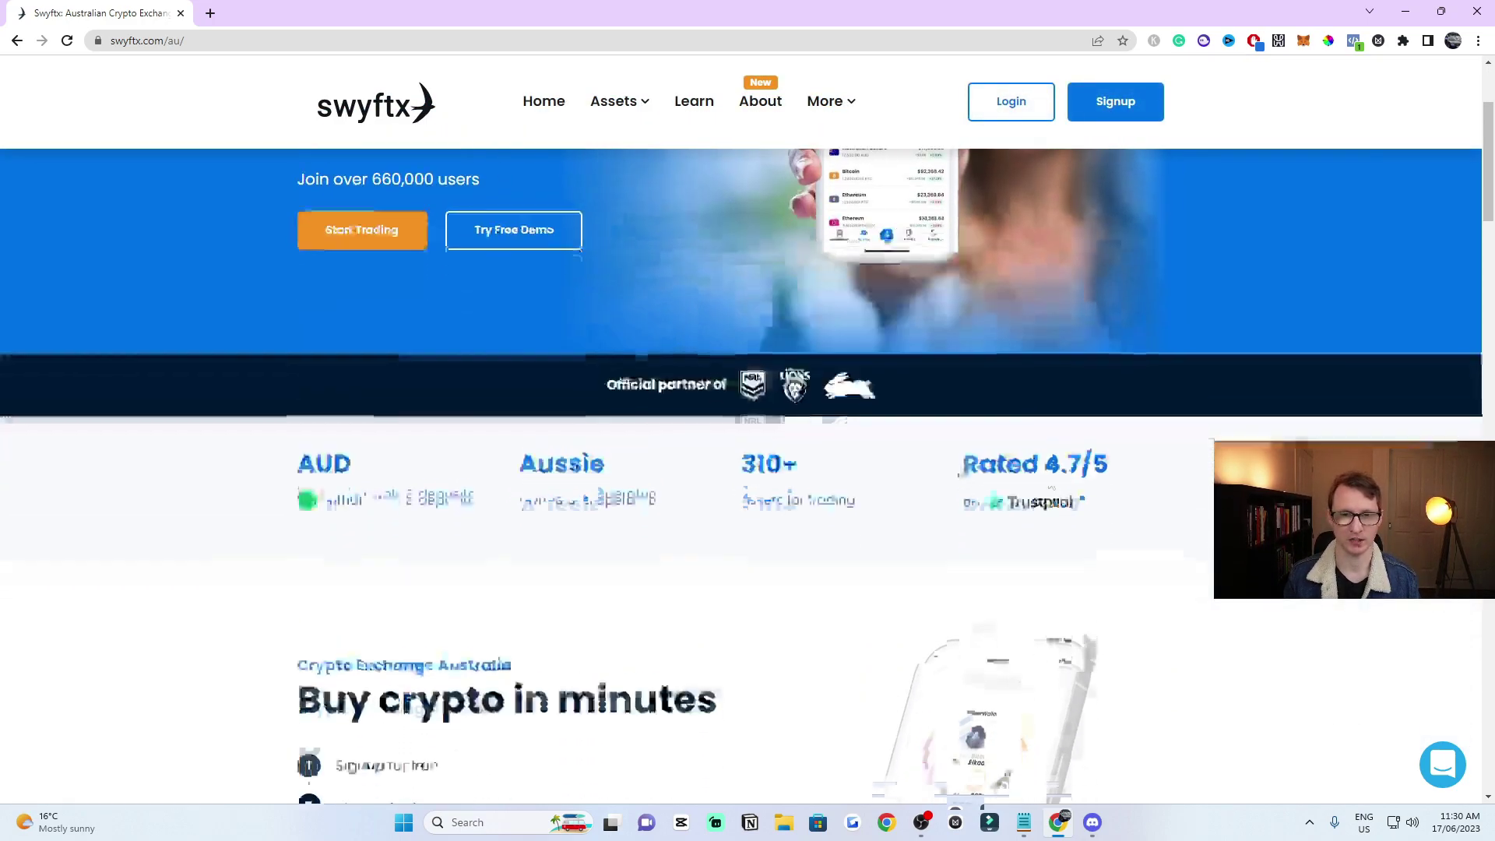
scroll(709, 364, up, 3)
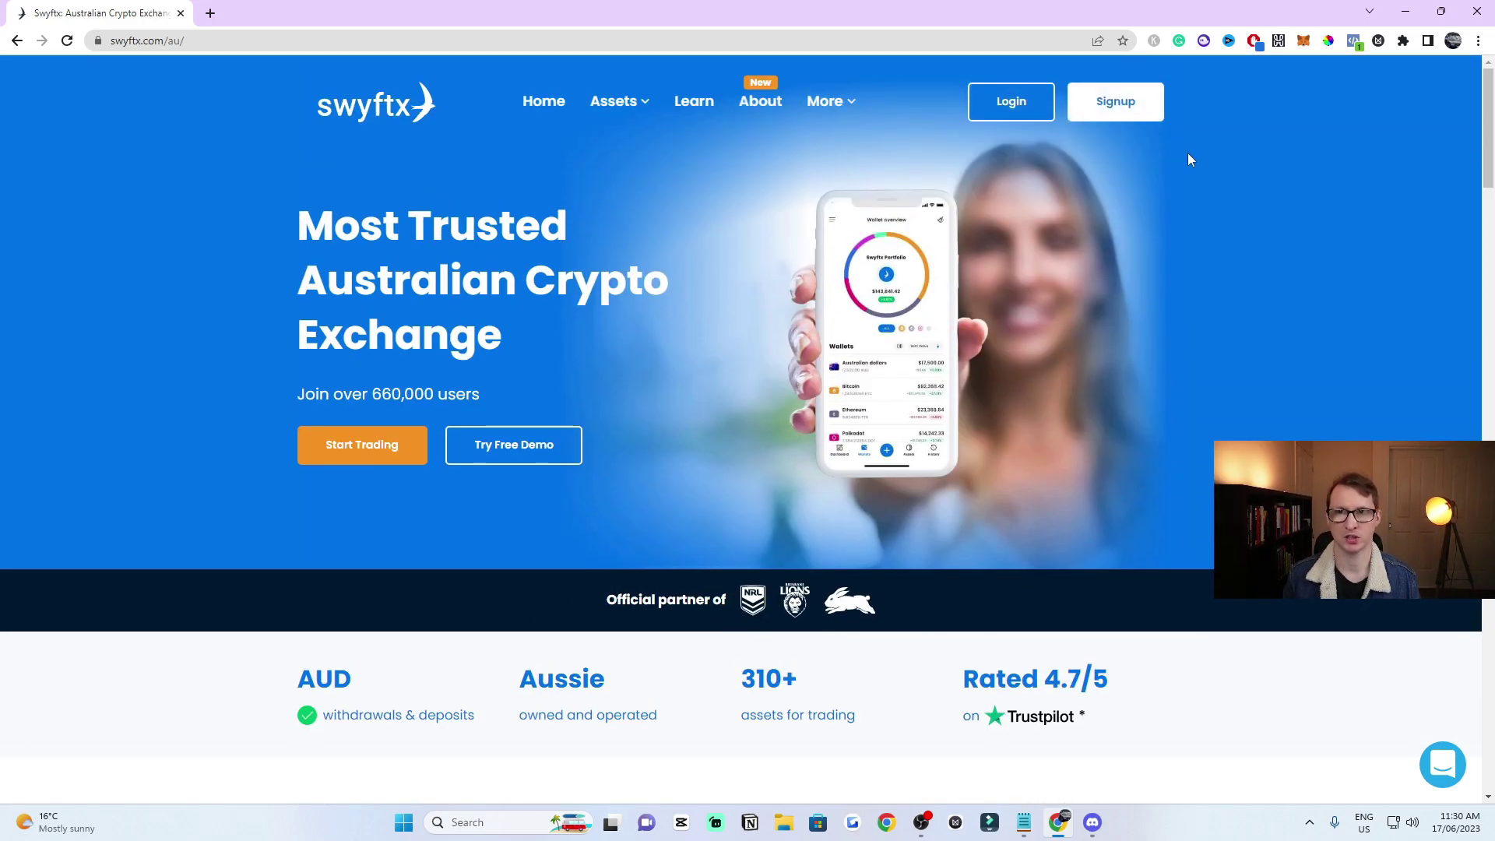
click(1118, 108)
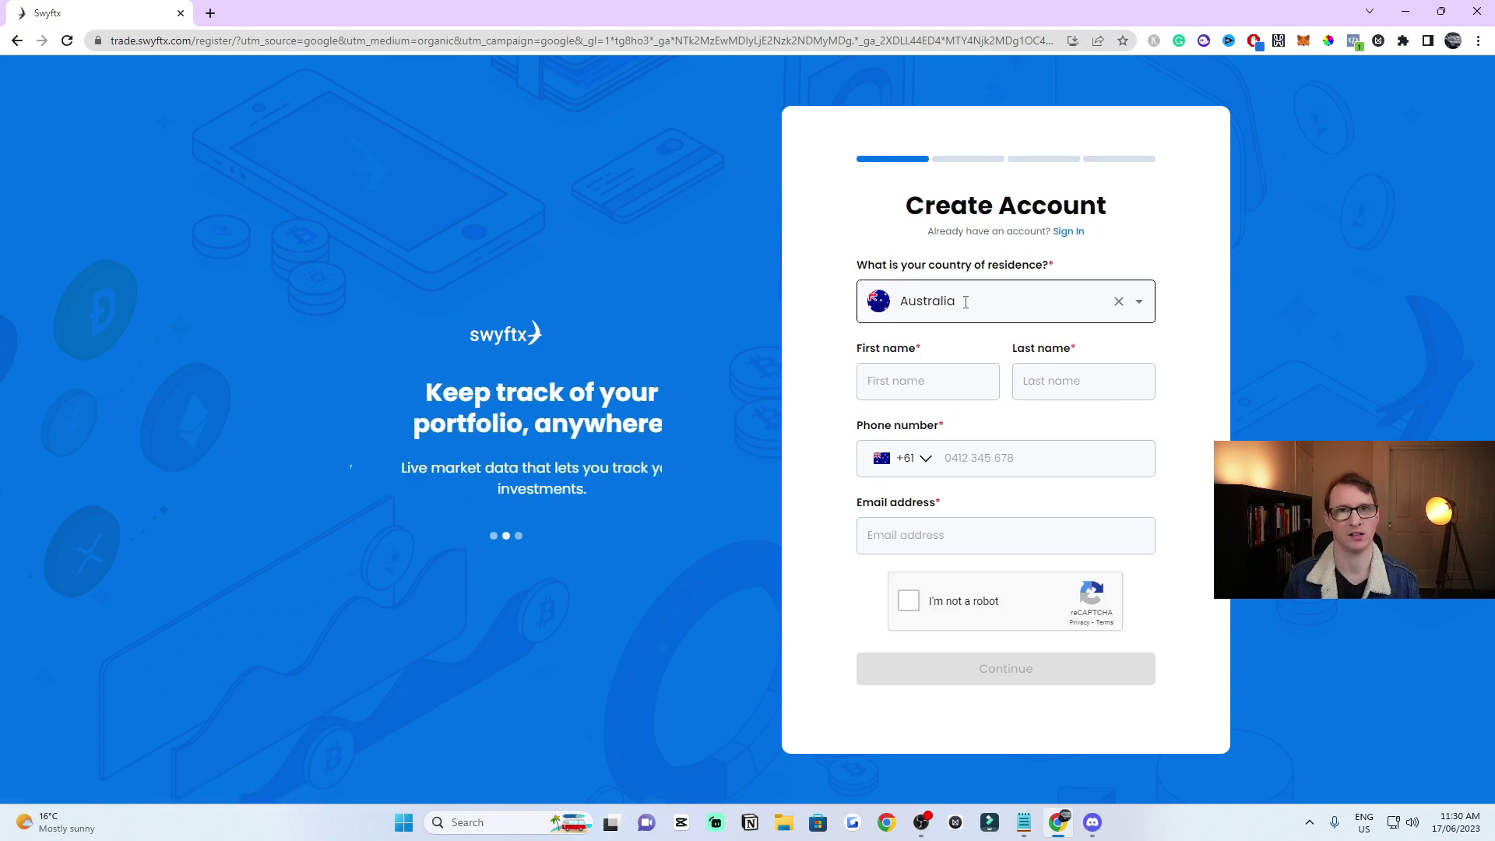
Keep Australia as country of residence, pass the reCAPTCHA and submit the account details.
click(1138, 301)
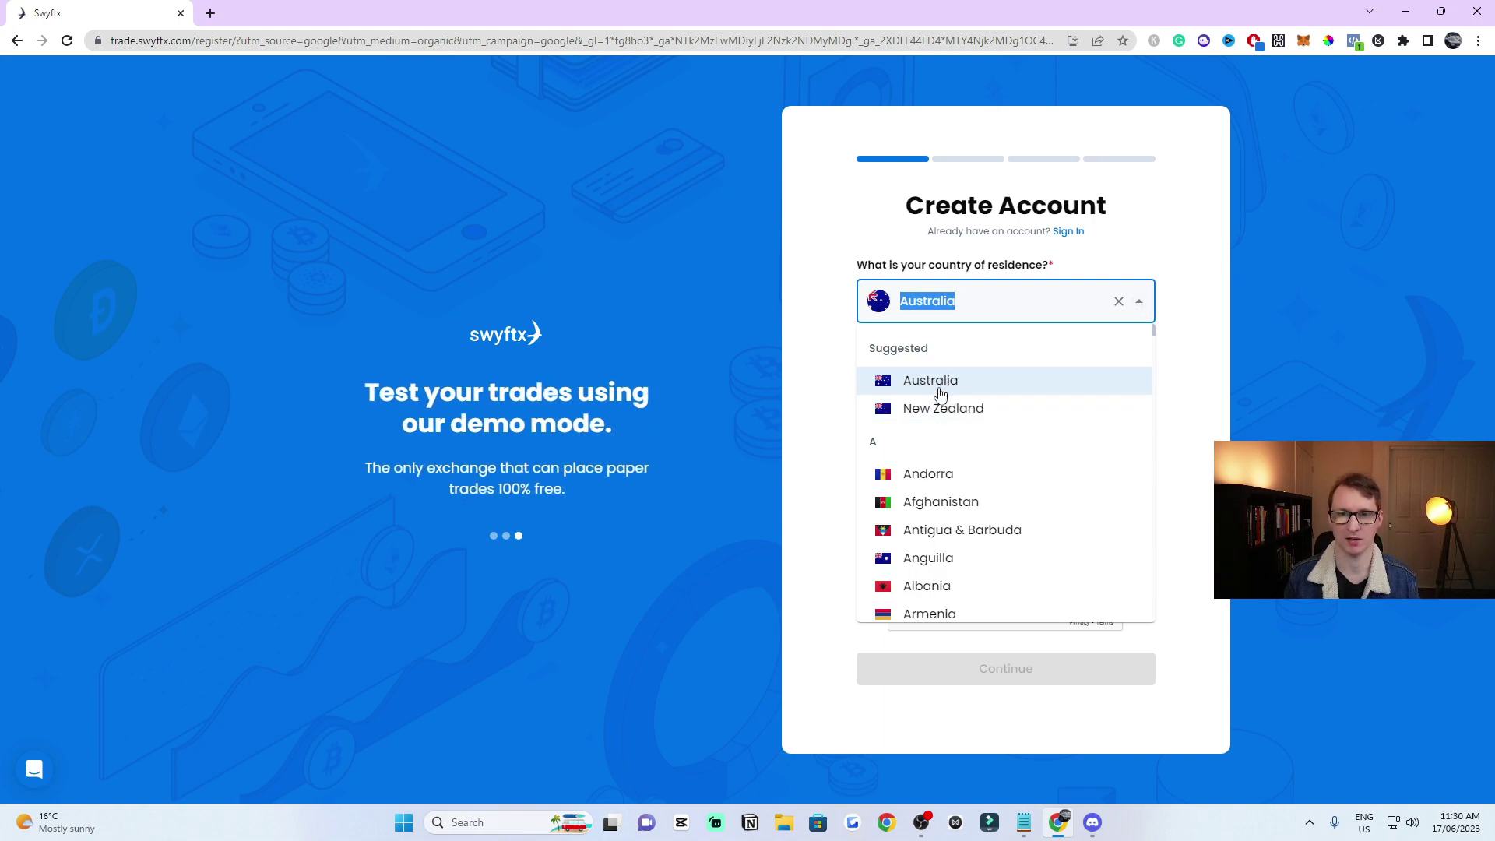
click(1146, 303)
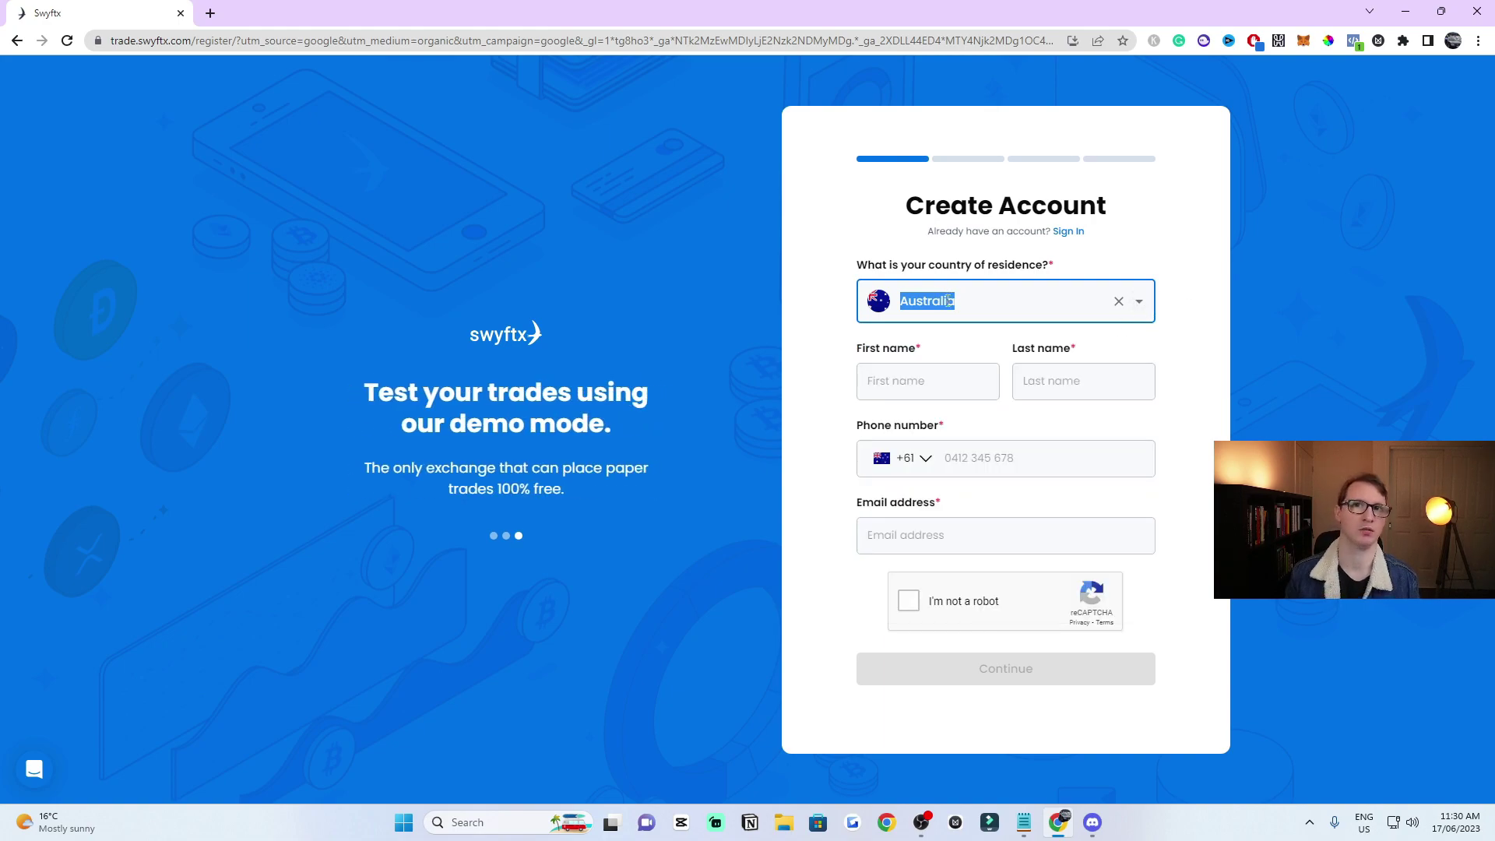
click(994, 304)
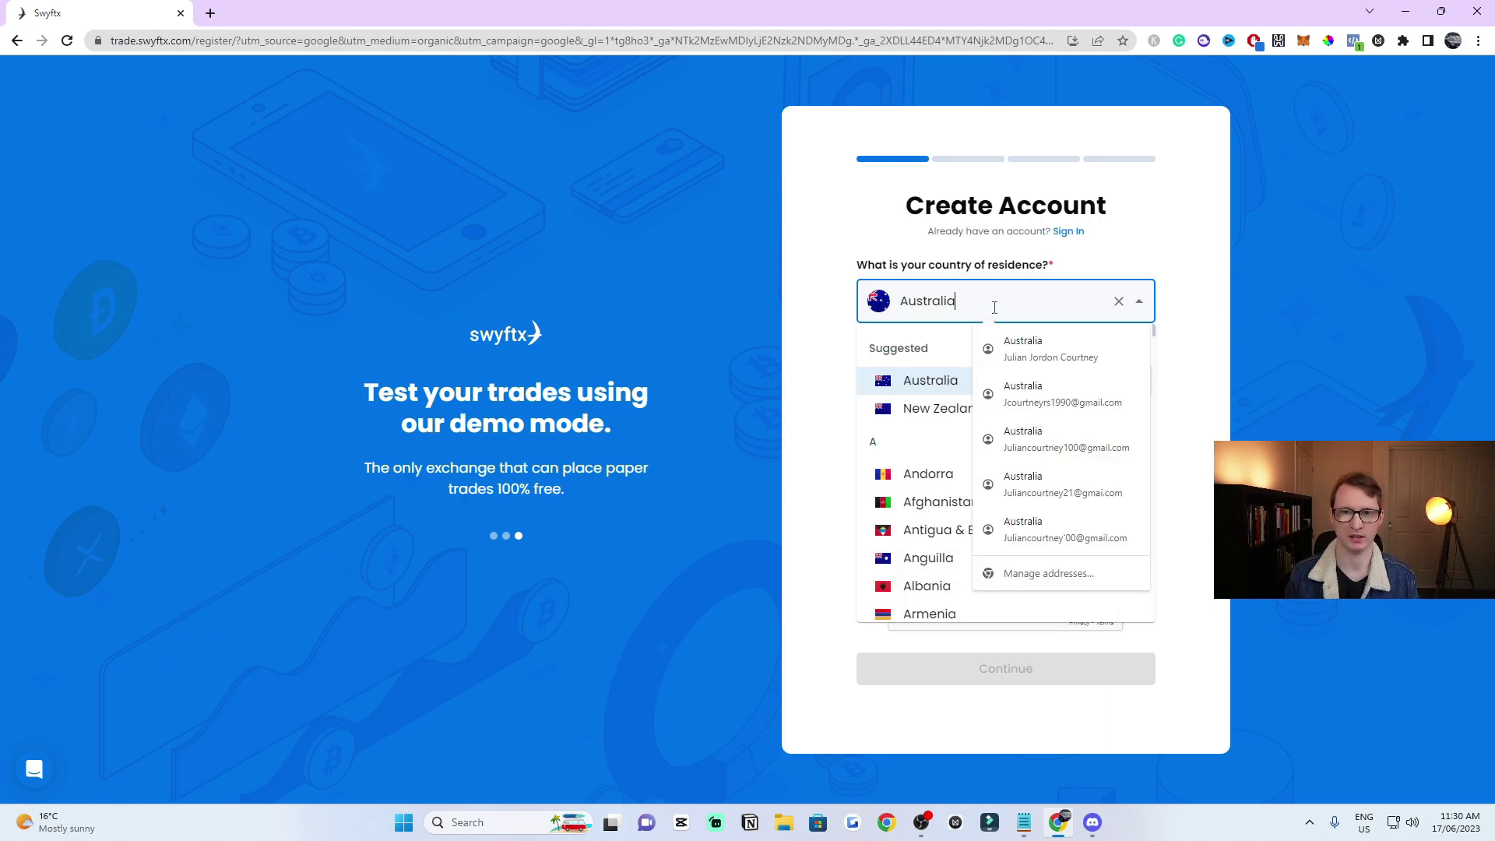
click(824, 311)
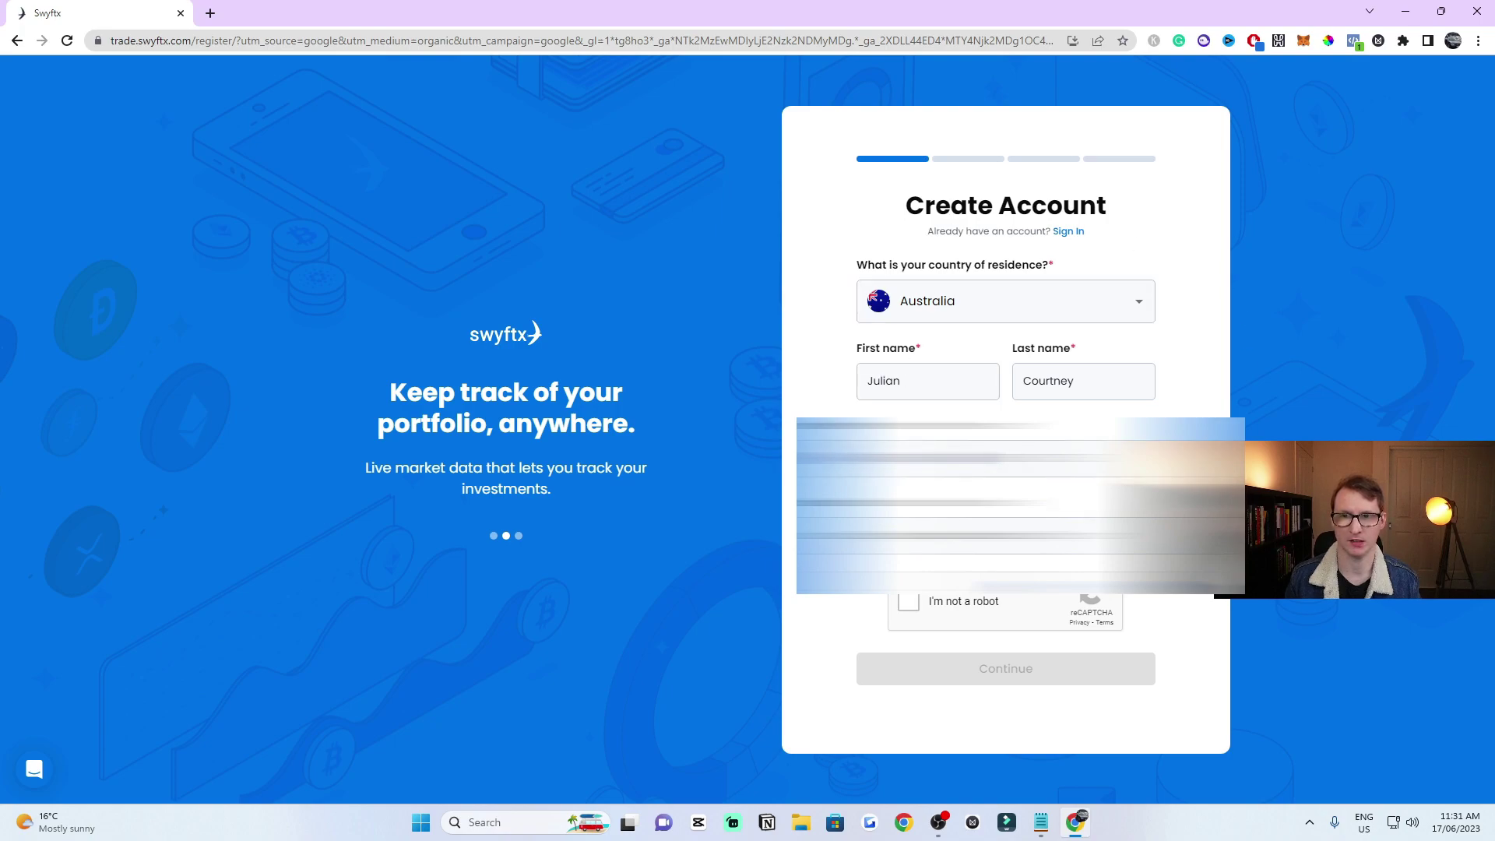
click(913, 610)
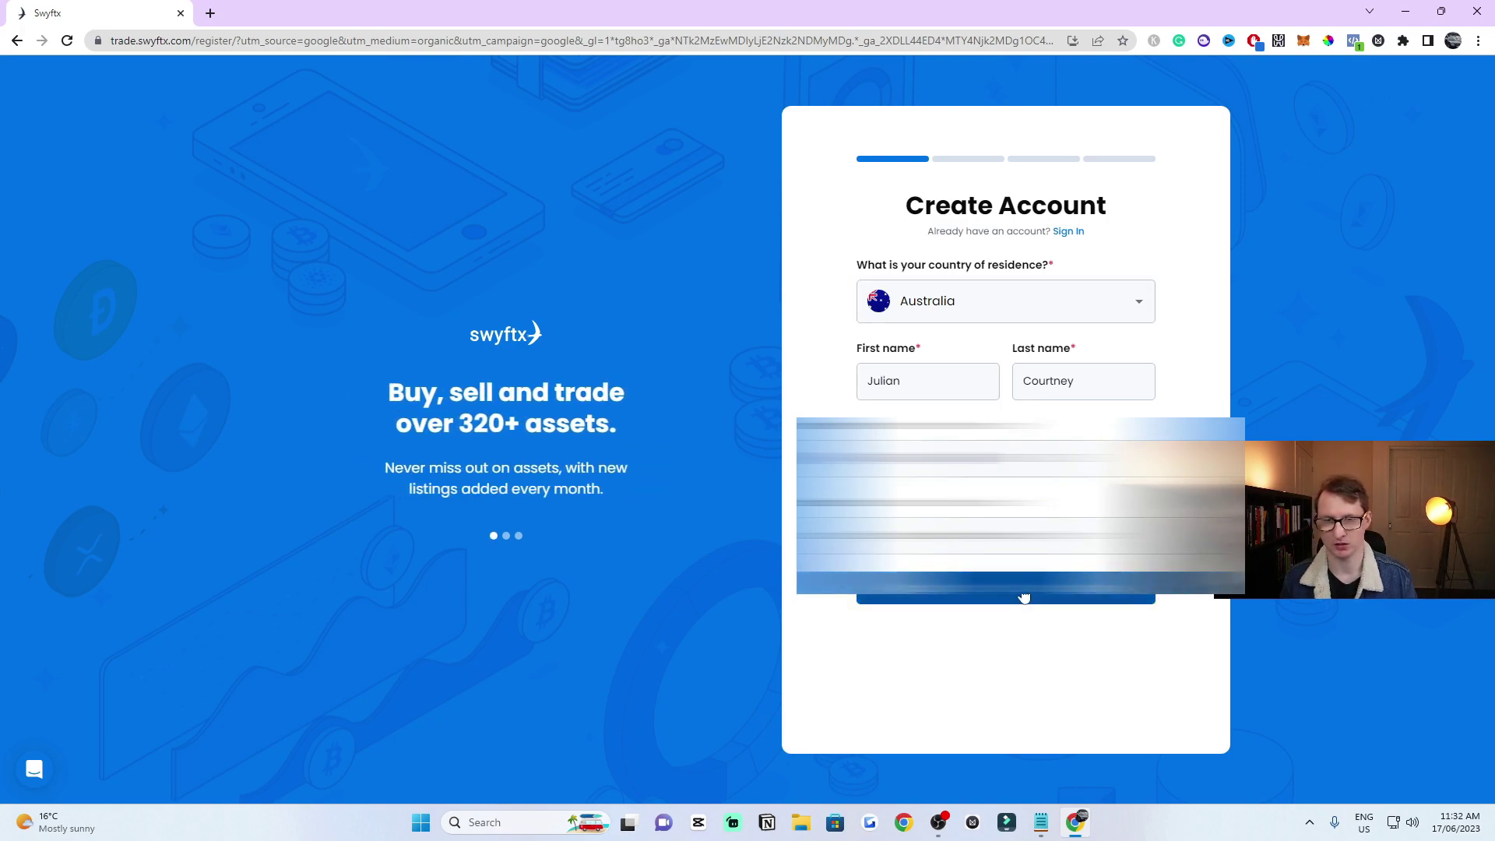
click(1037, 602)
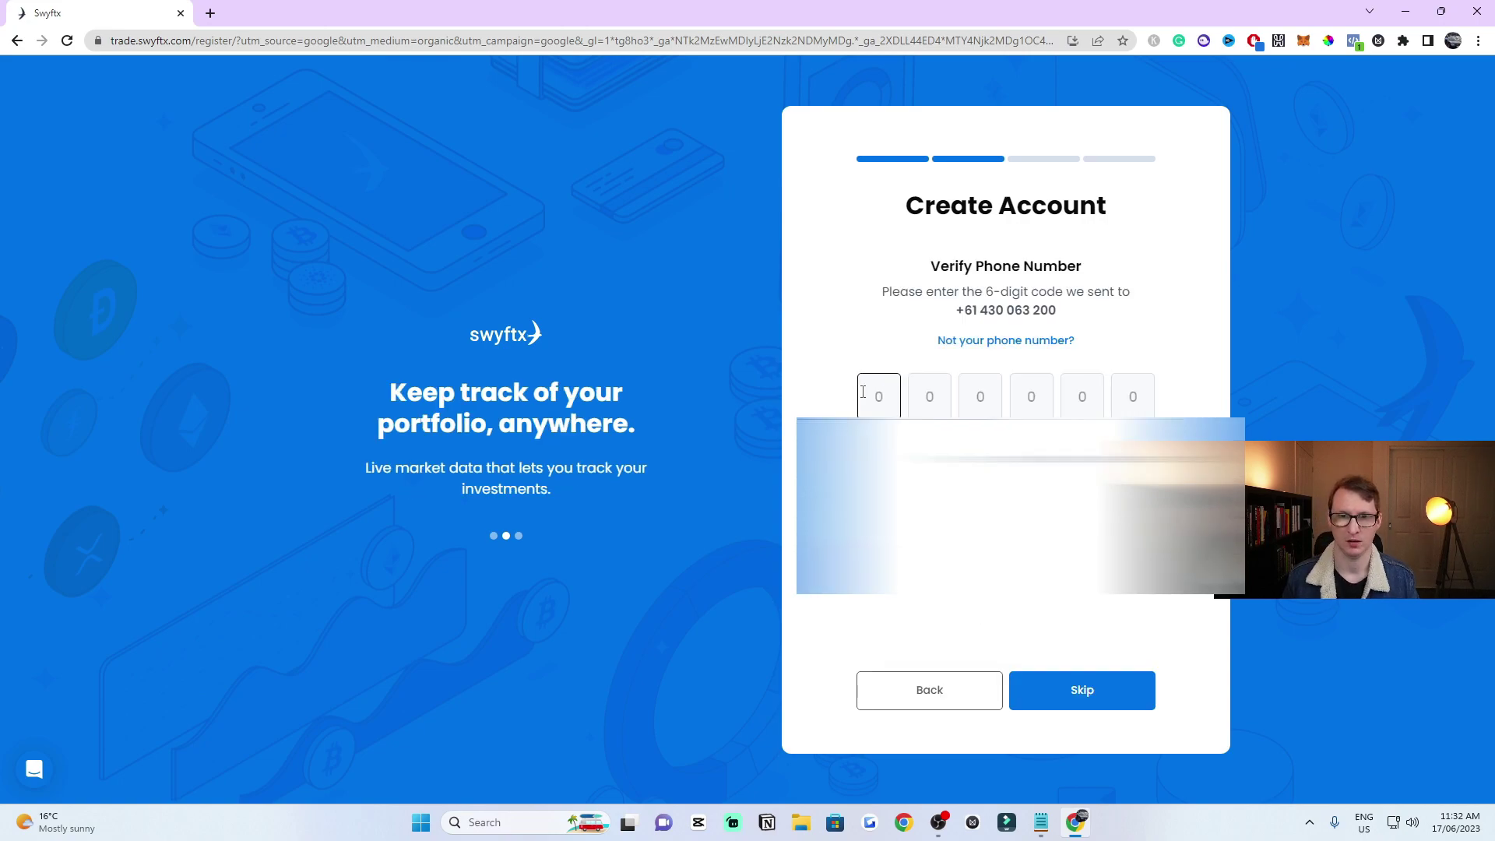
Skip phone verification and focus the first Verify Email Address code box.
click(885, 402)
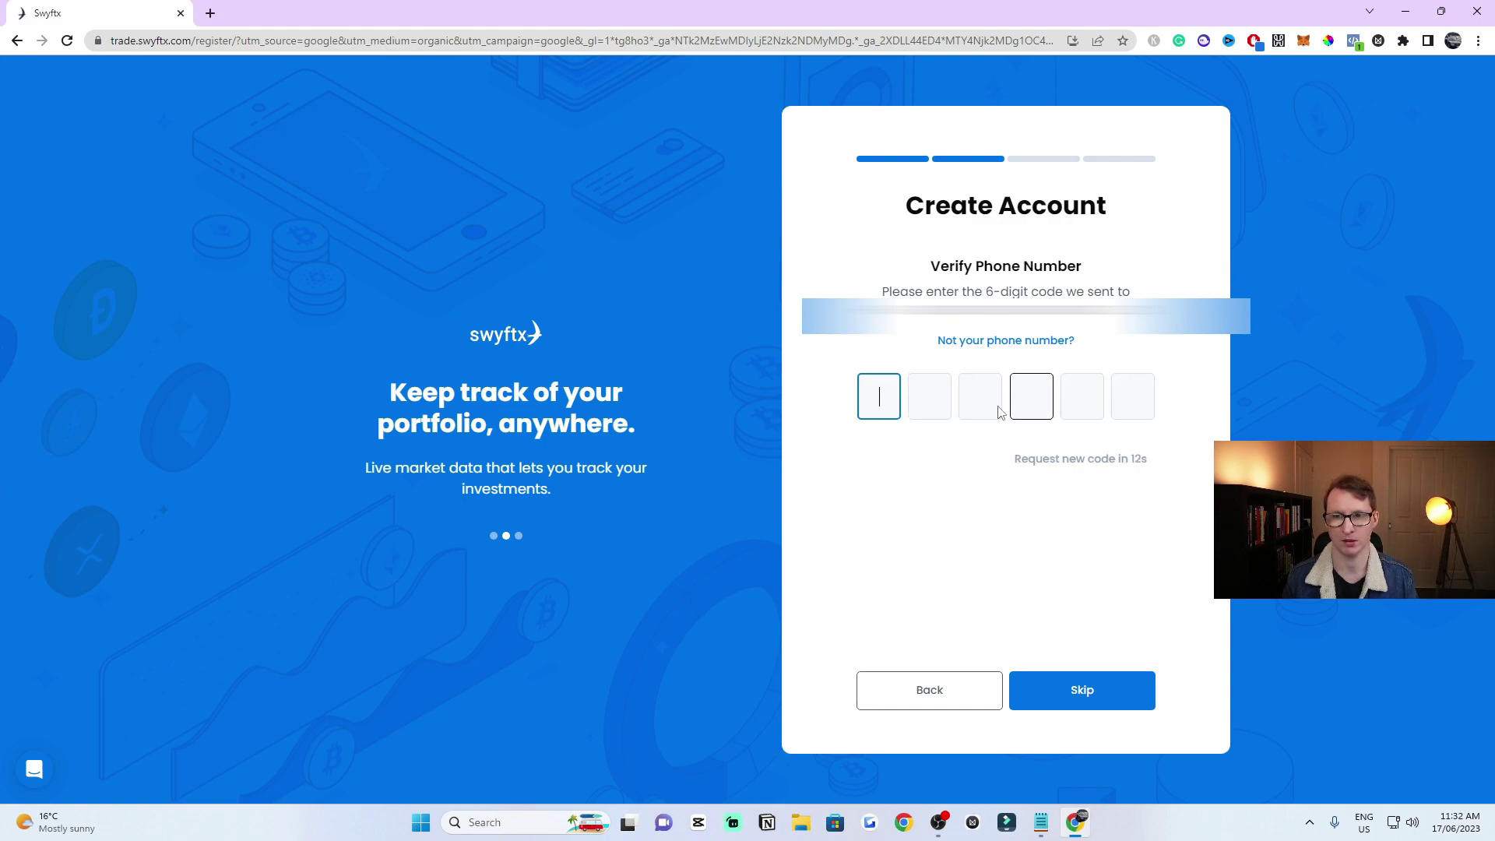
click(1106, 703)
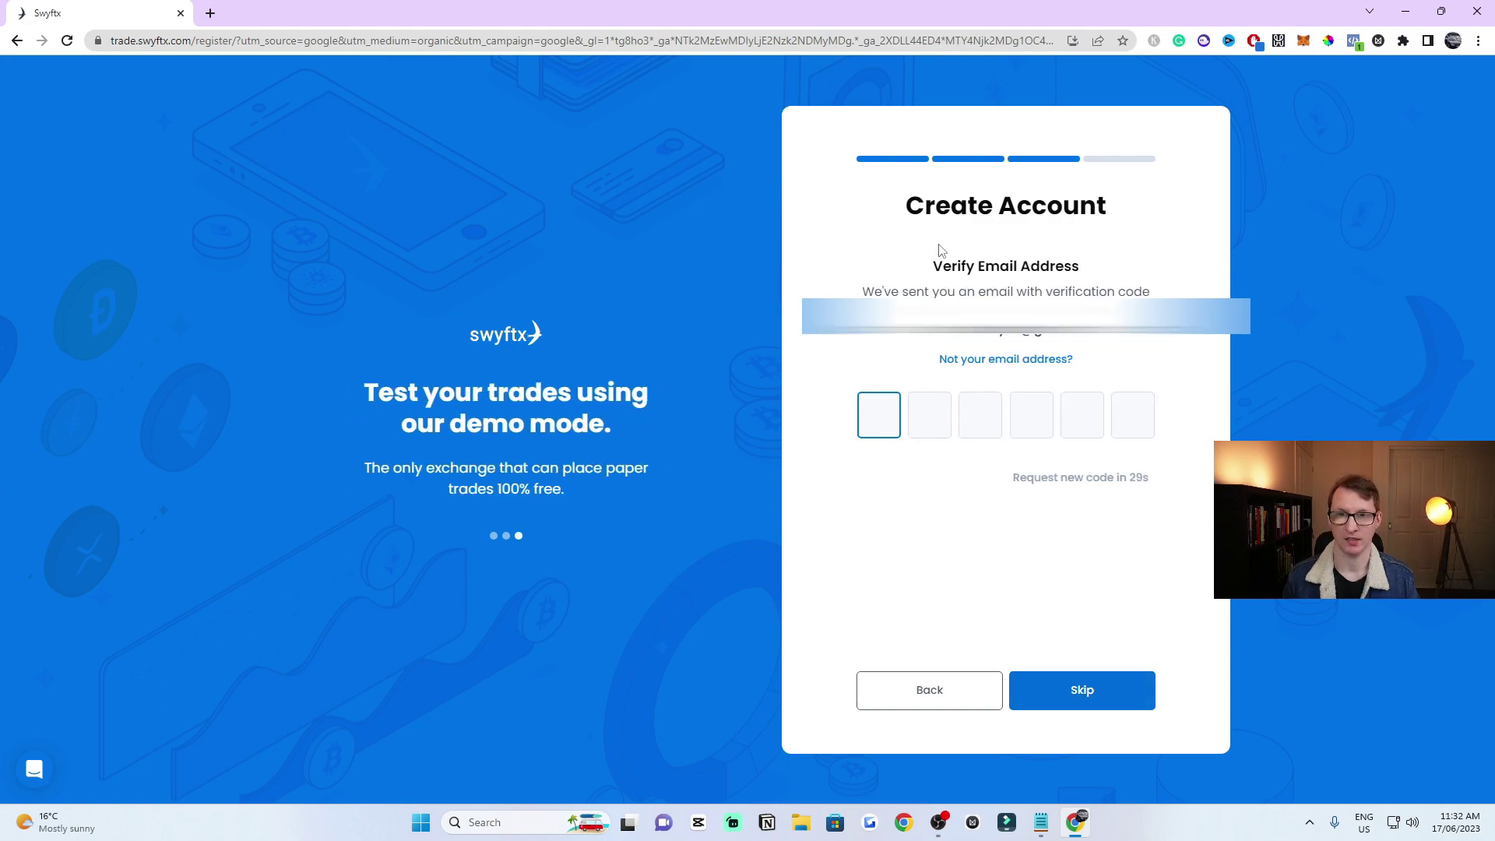
drag(921, 275, 1100, 268)
click(1038, 380)
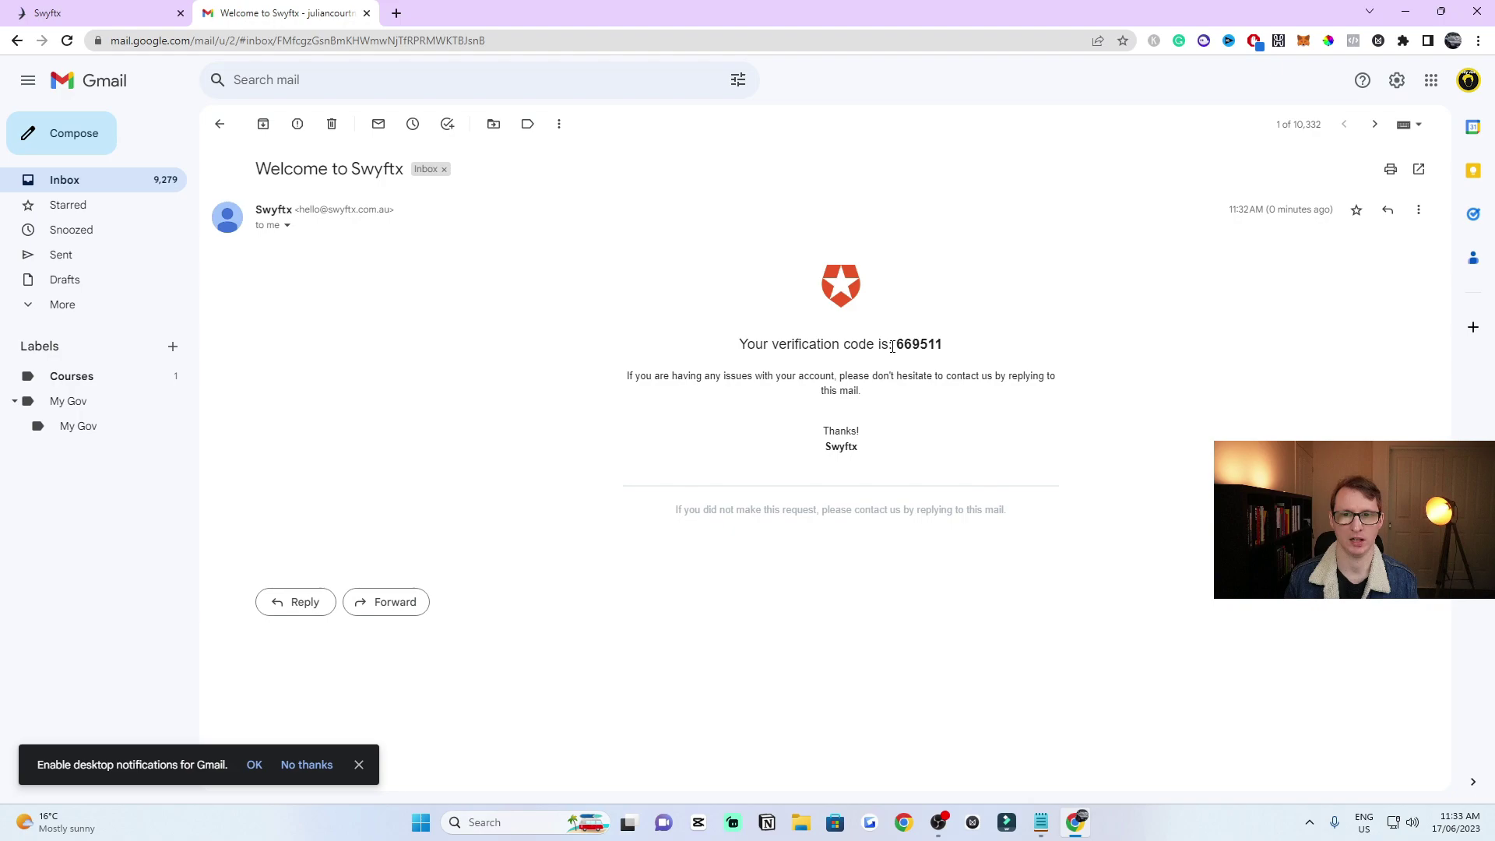
Copy the six-digit code from the Welcome to Swyftx email and return to the sign-up tab.
drag(898, 343, 963, 346)
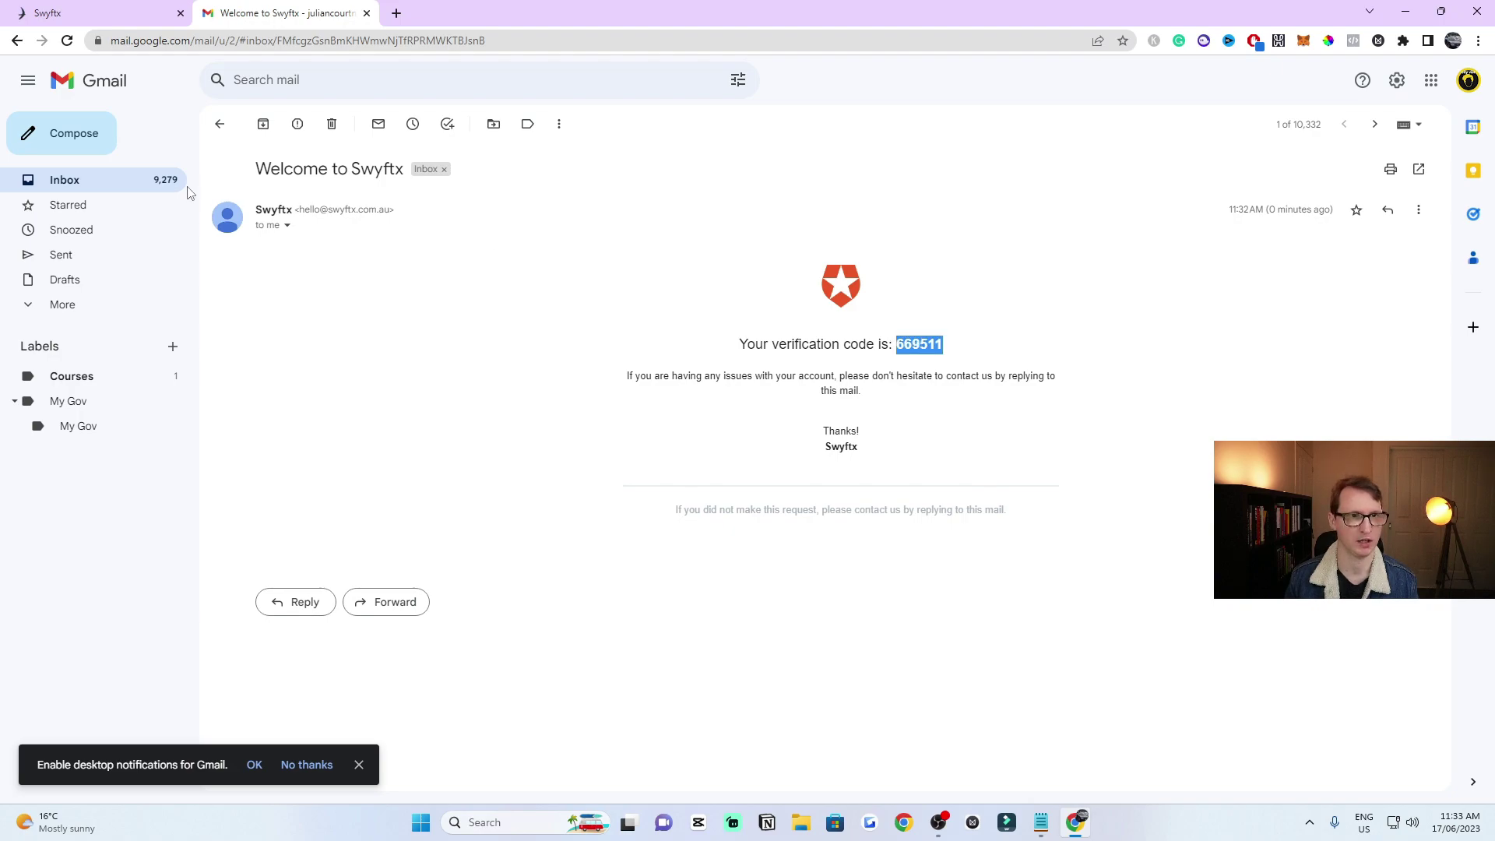
drag(253, 176, 402, 166)
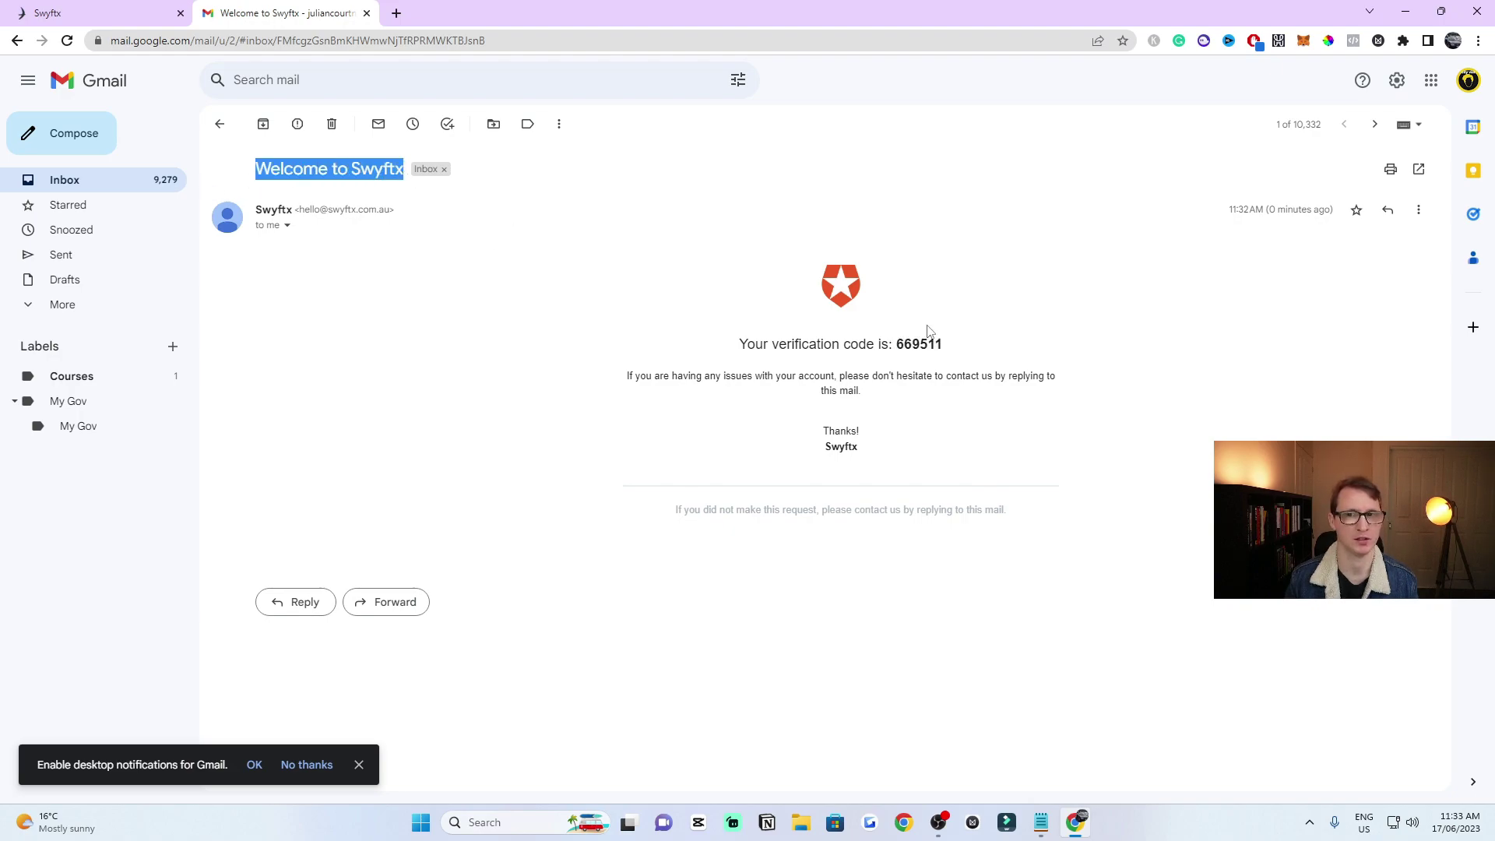
drag(895, 343, 951, 352)
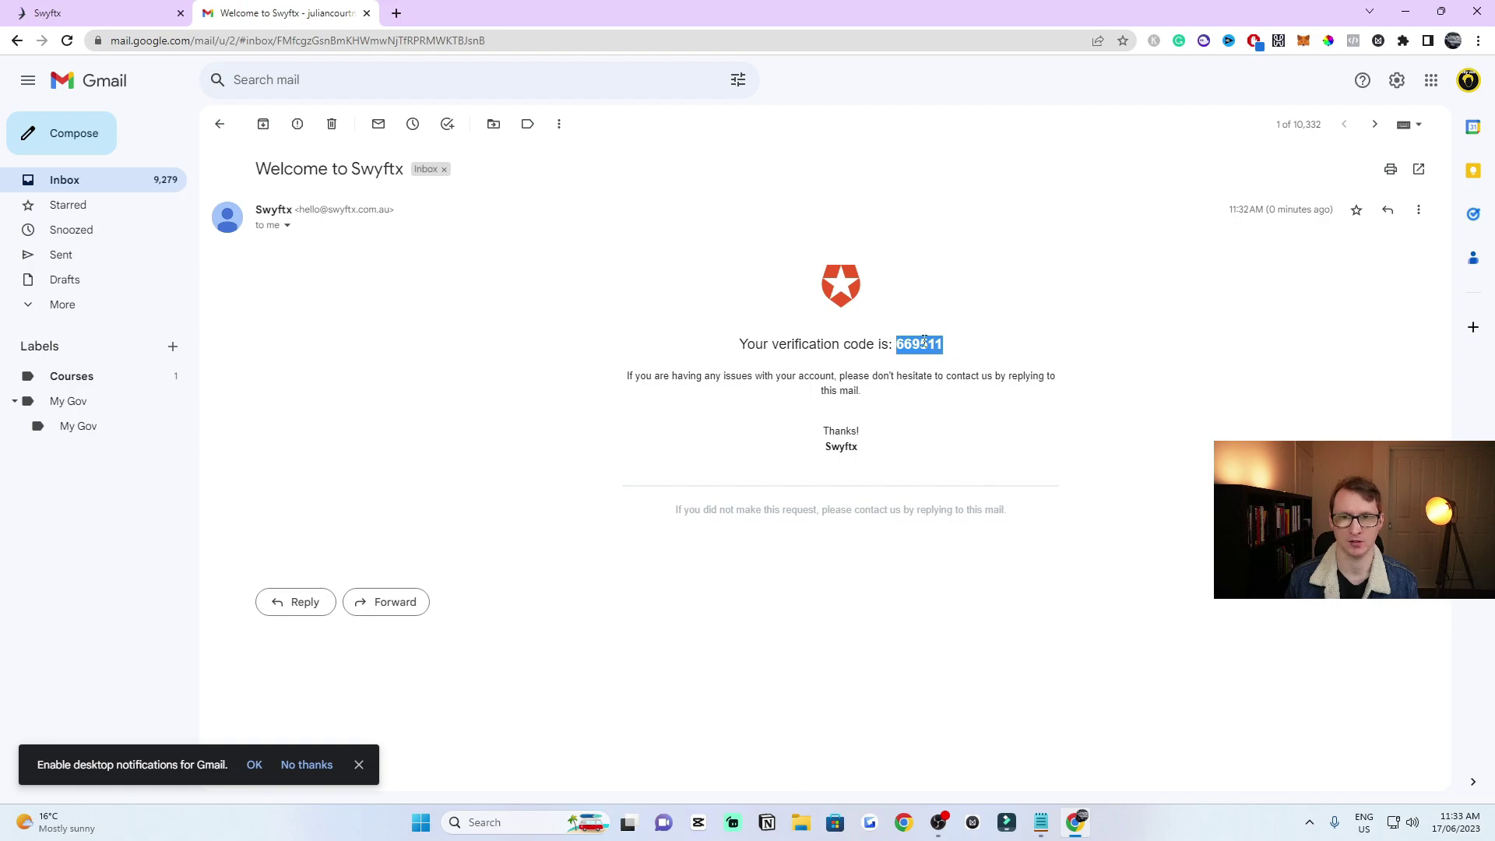
right_click(924, 343)
click(960, 357)
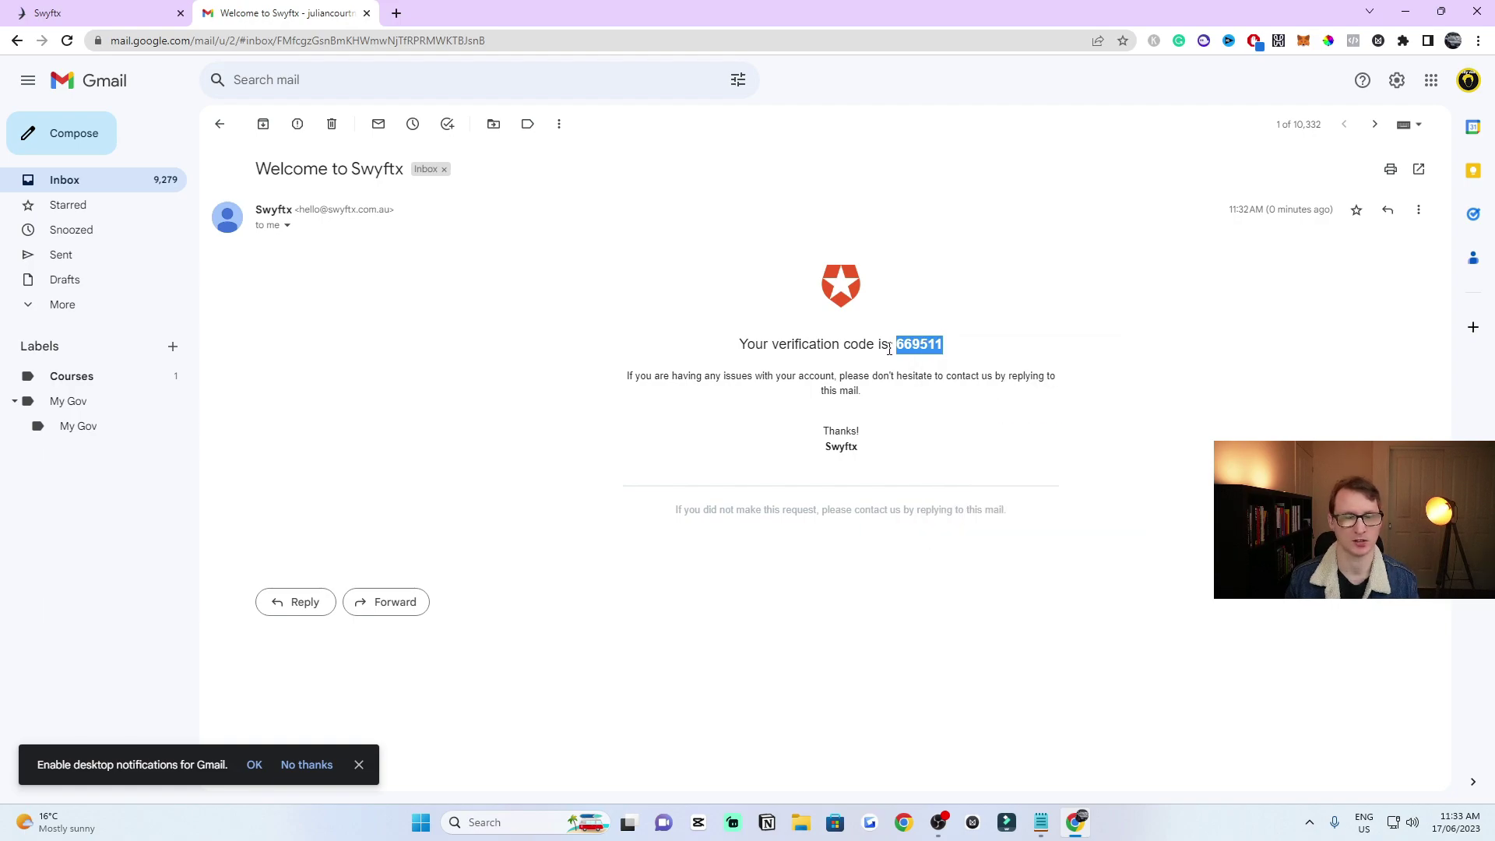
key(ctrl+shift+Tab)
click(878, 420)
Paste the email verification code into the code boxes.
right_click(880, 425)
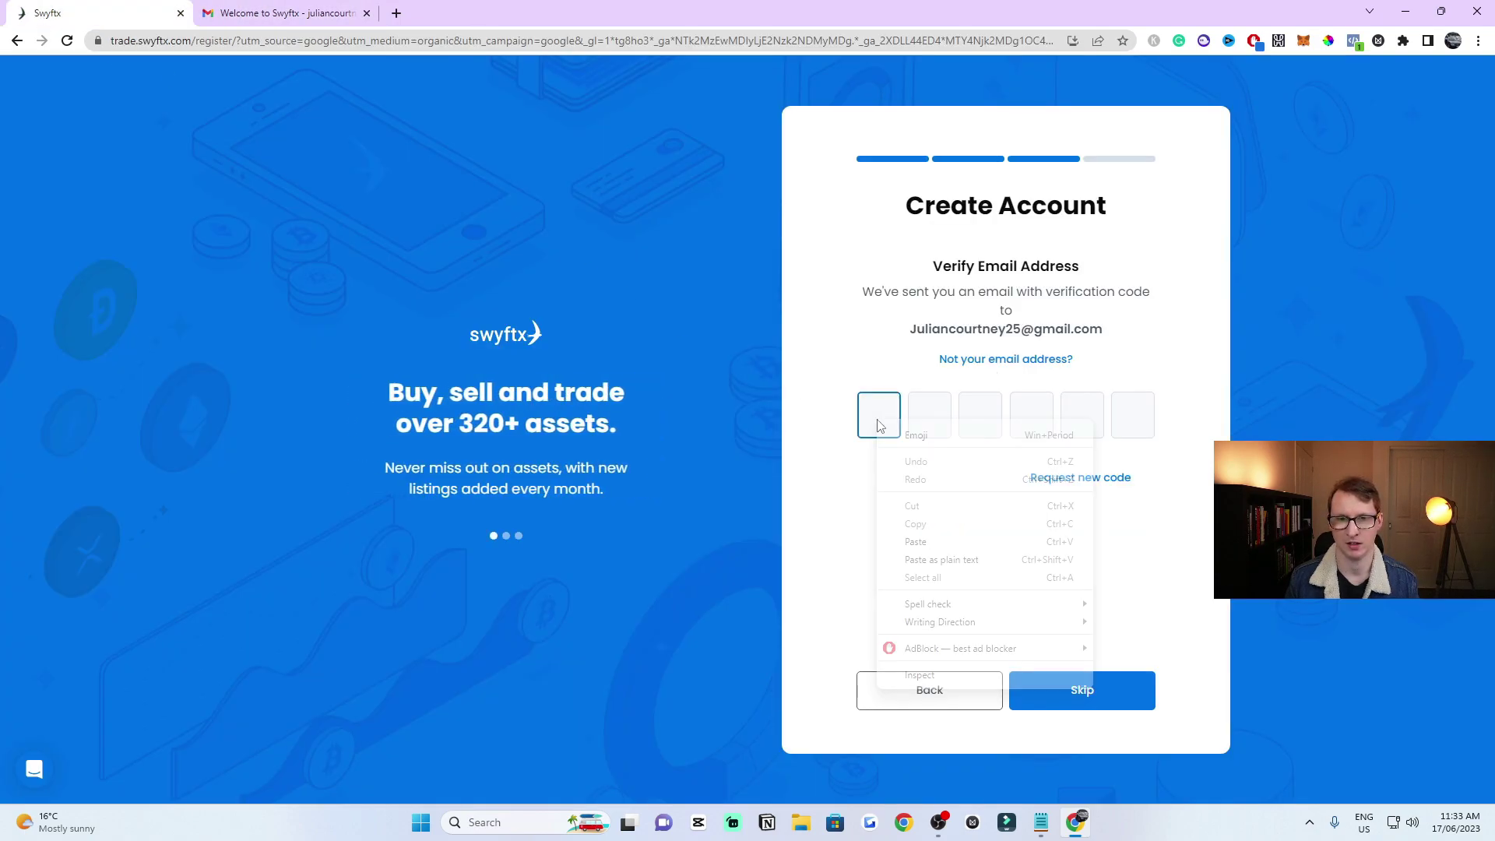
click(921, 542)
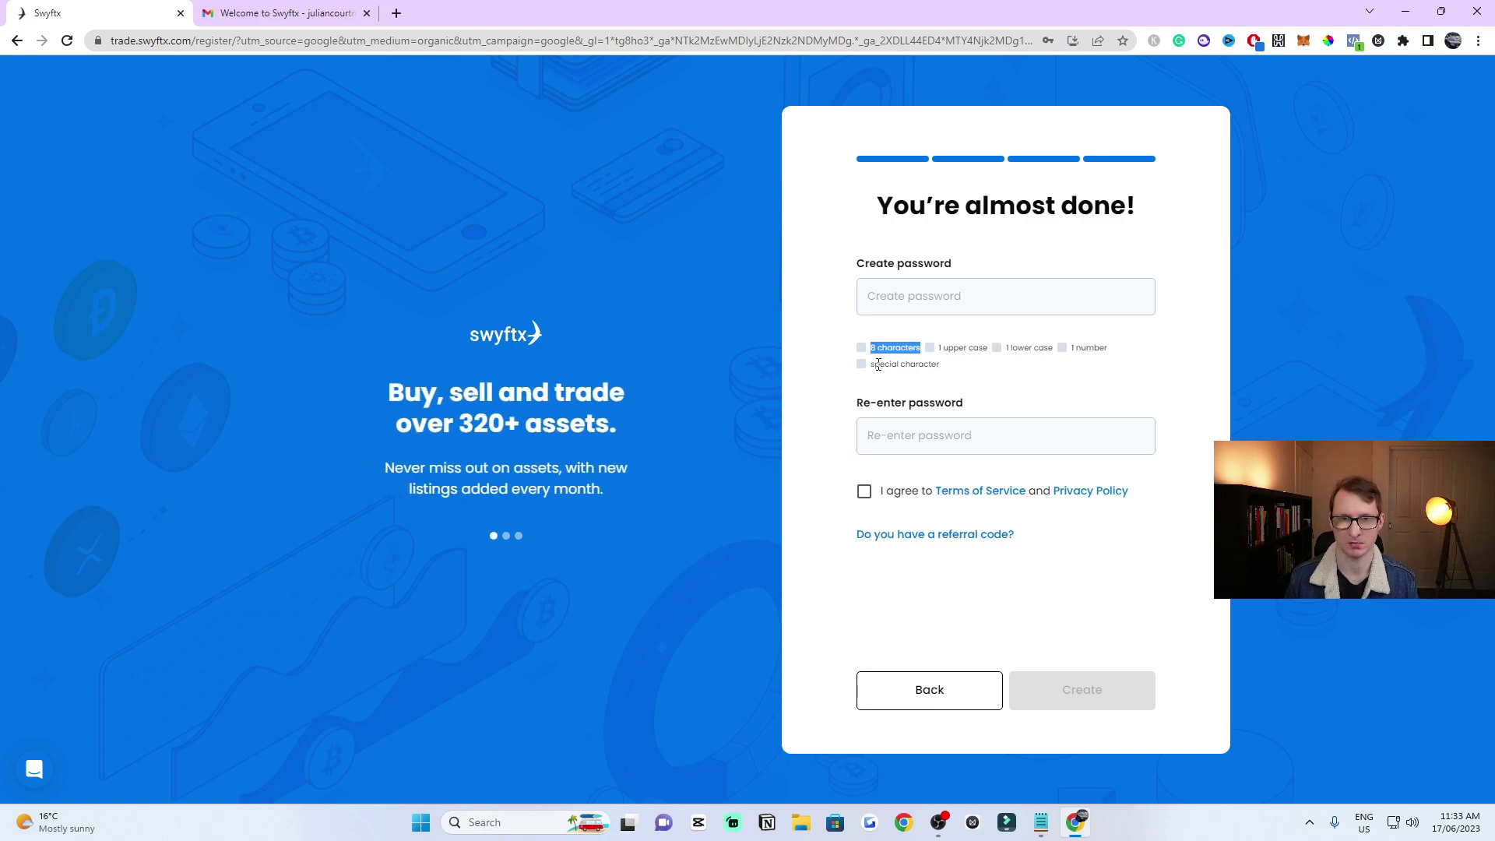
drag(877, 364, 1017, 376)
click(1006, 384)
Set and confirm the account password, accept the Terms of Service, and create the account.
click(957, 302)
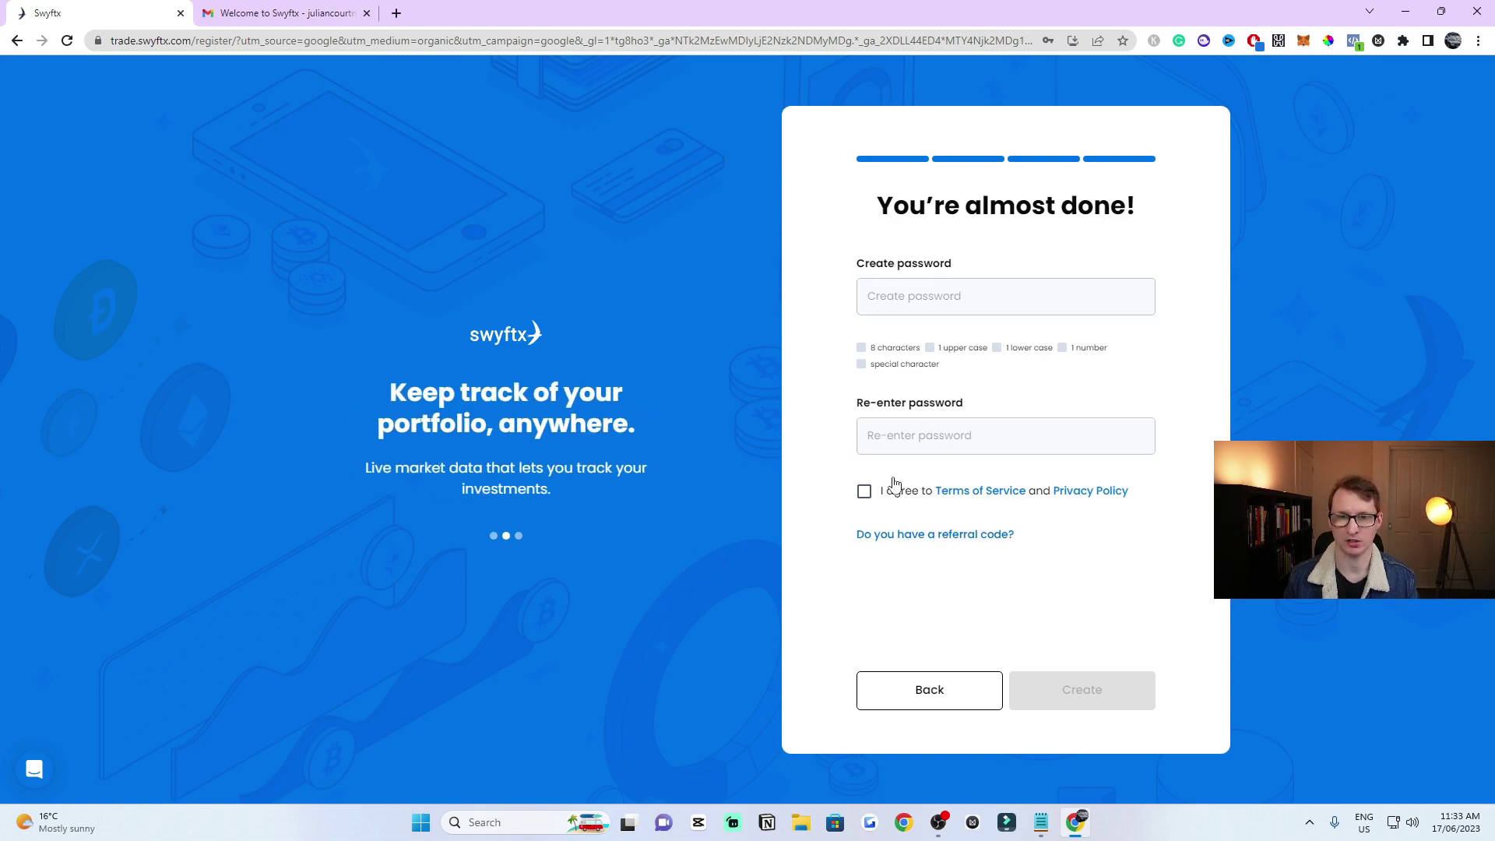
click(865, 493)
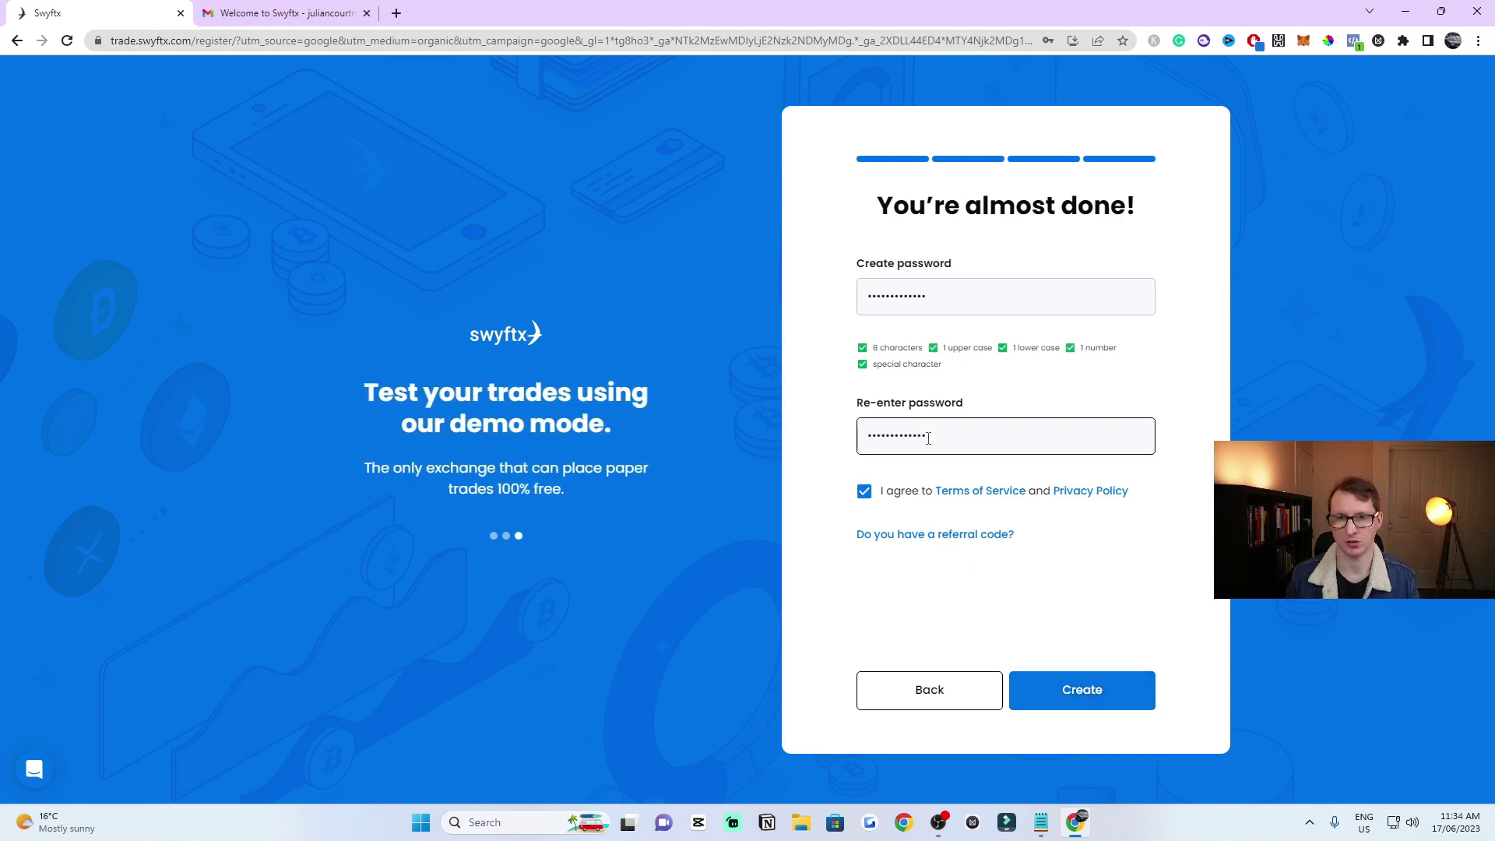
drag(969, 348, 875, 348)
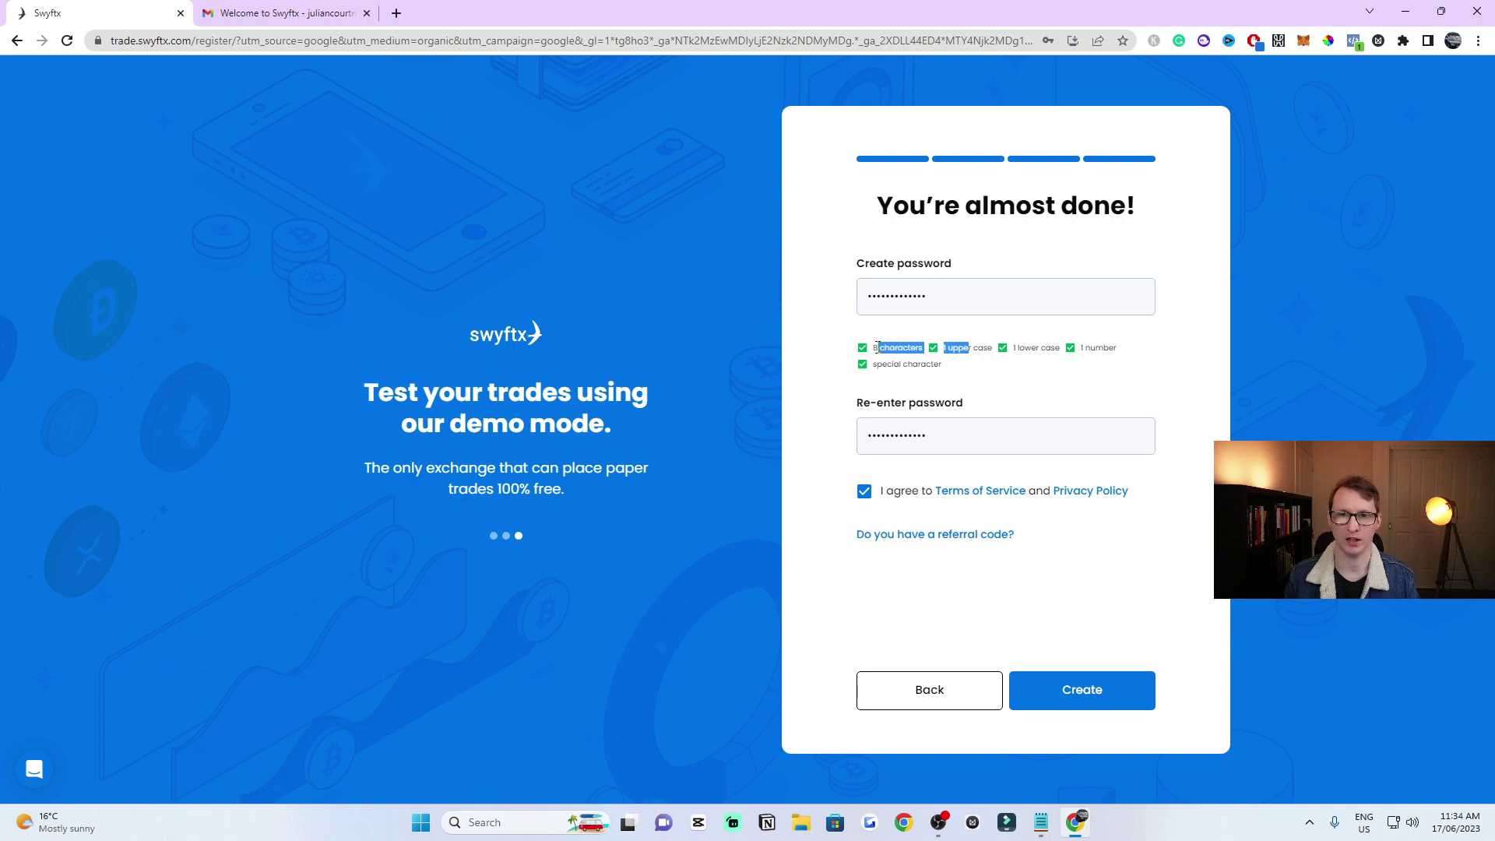
click(1086, 692)
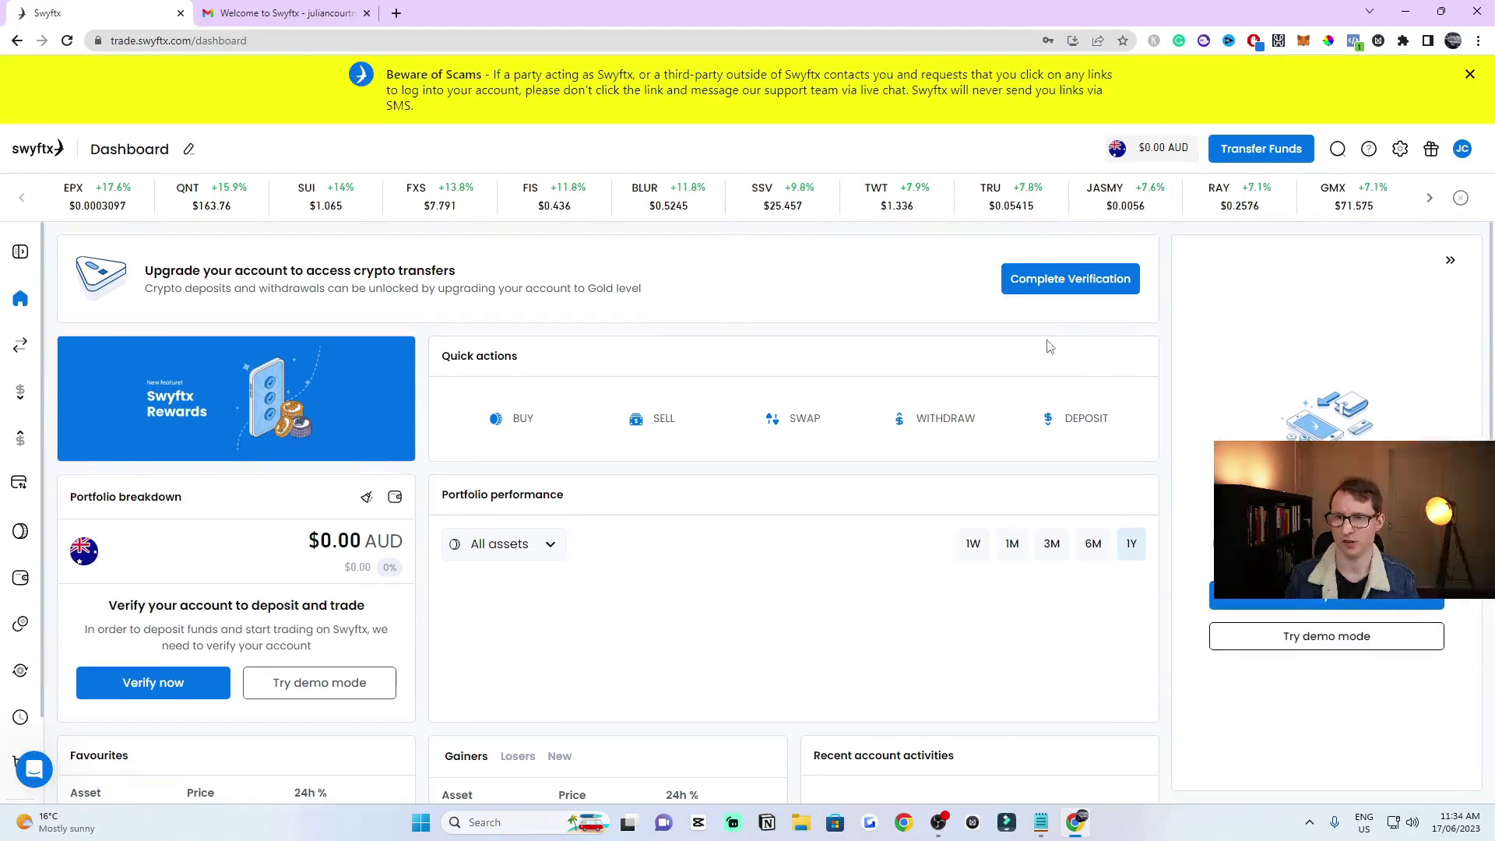
scroll(831, 514, down, 6)
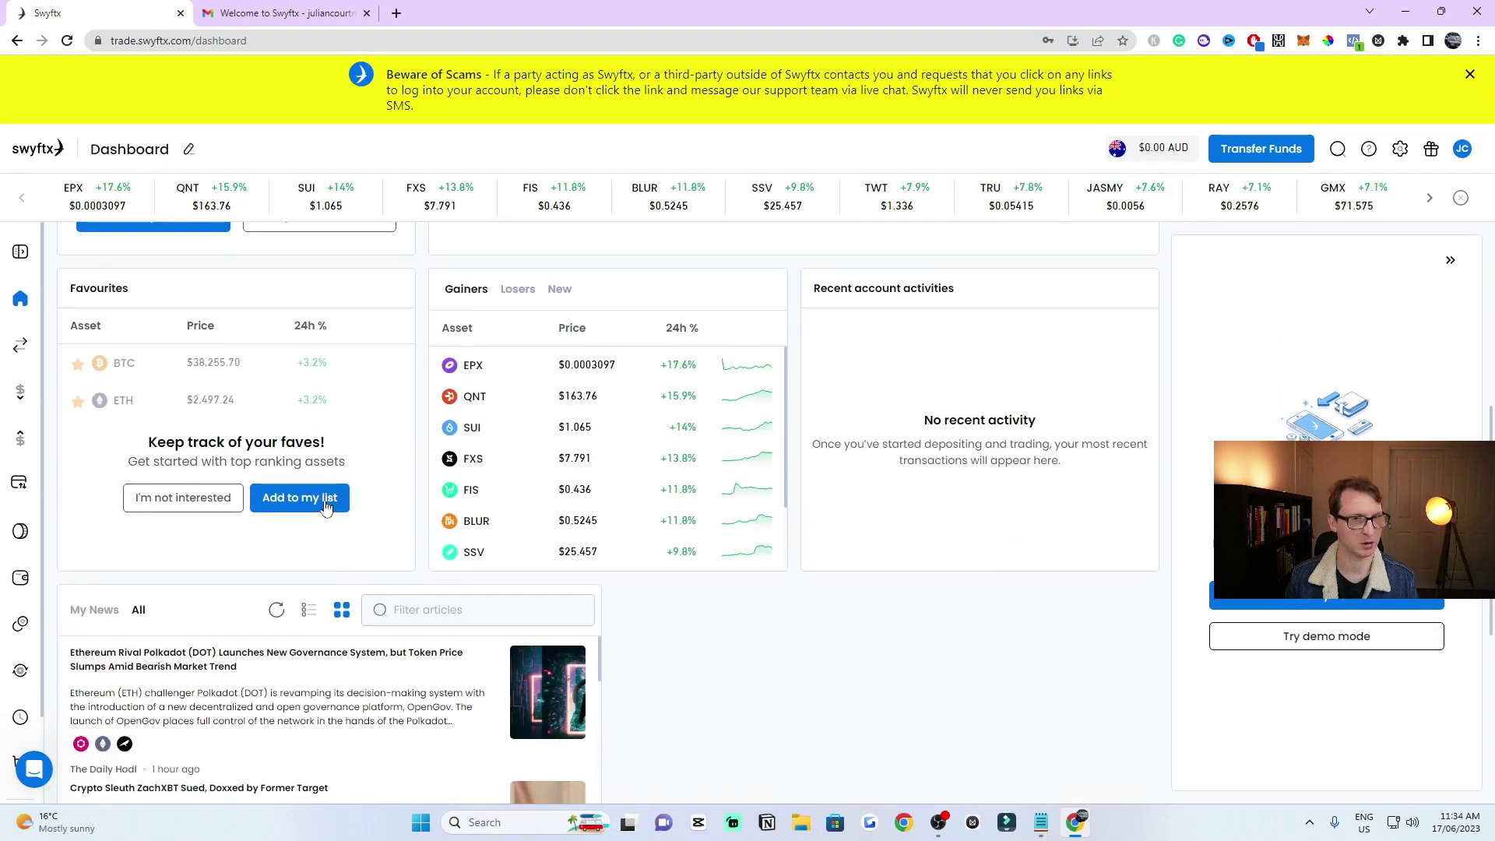
scroll(327, 514, up, 6)
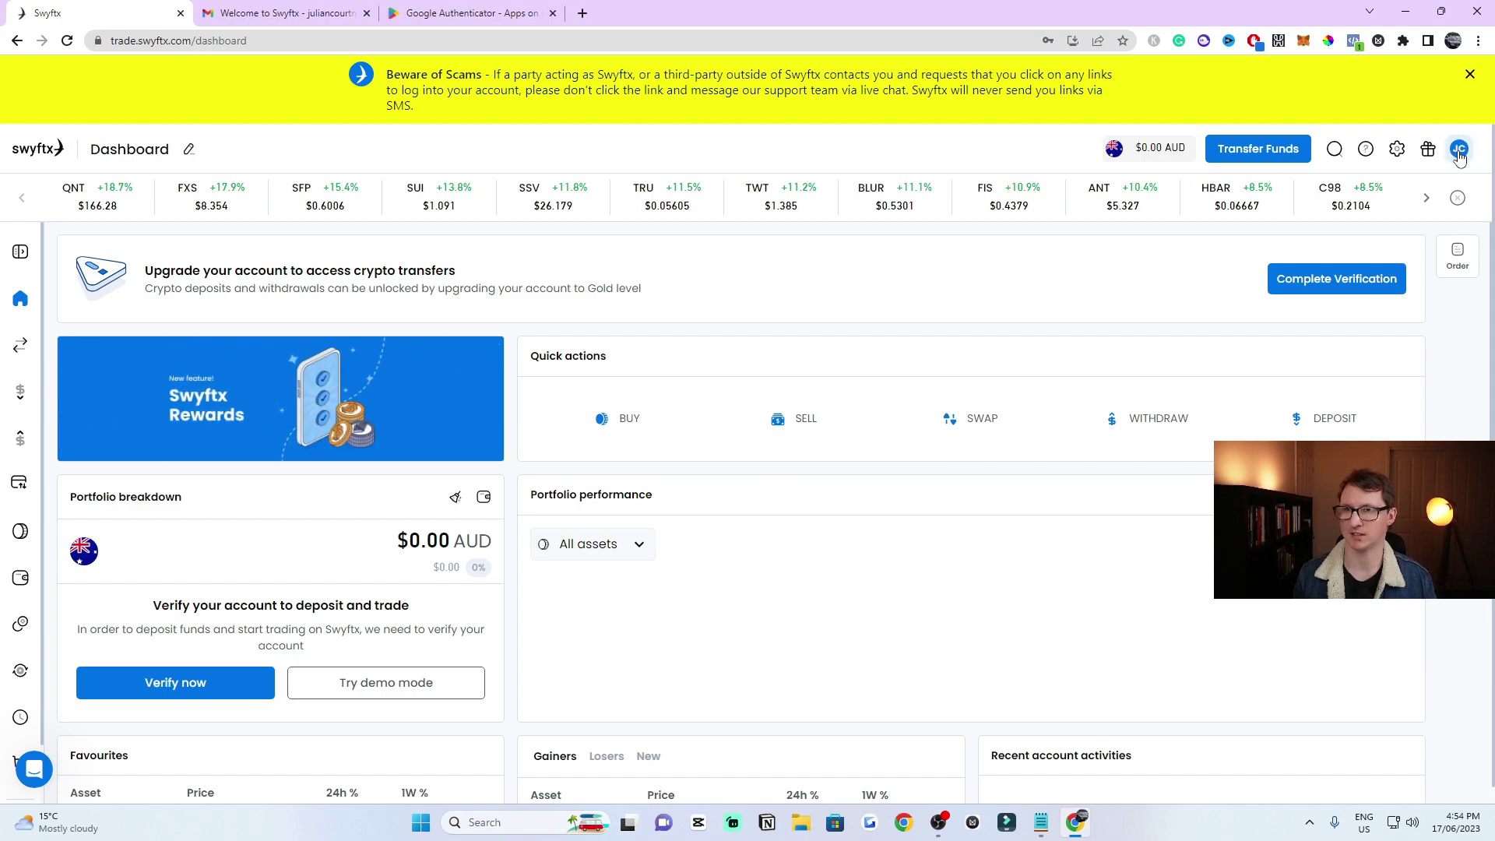
Open the profile Information page from the account menu and select the profile name.
click(1458, 151)
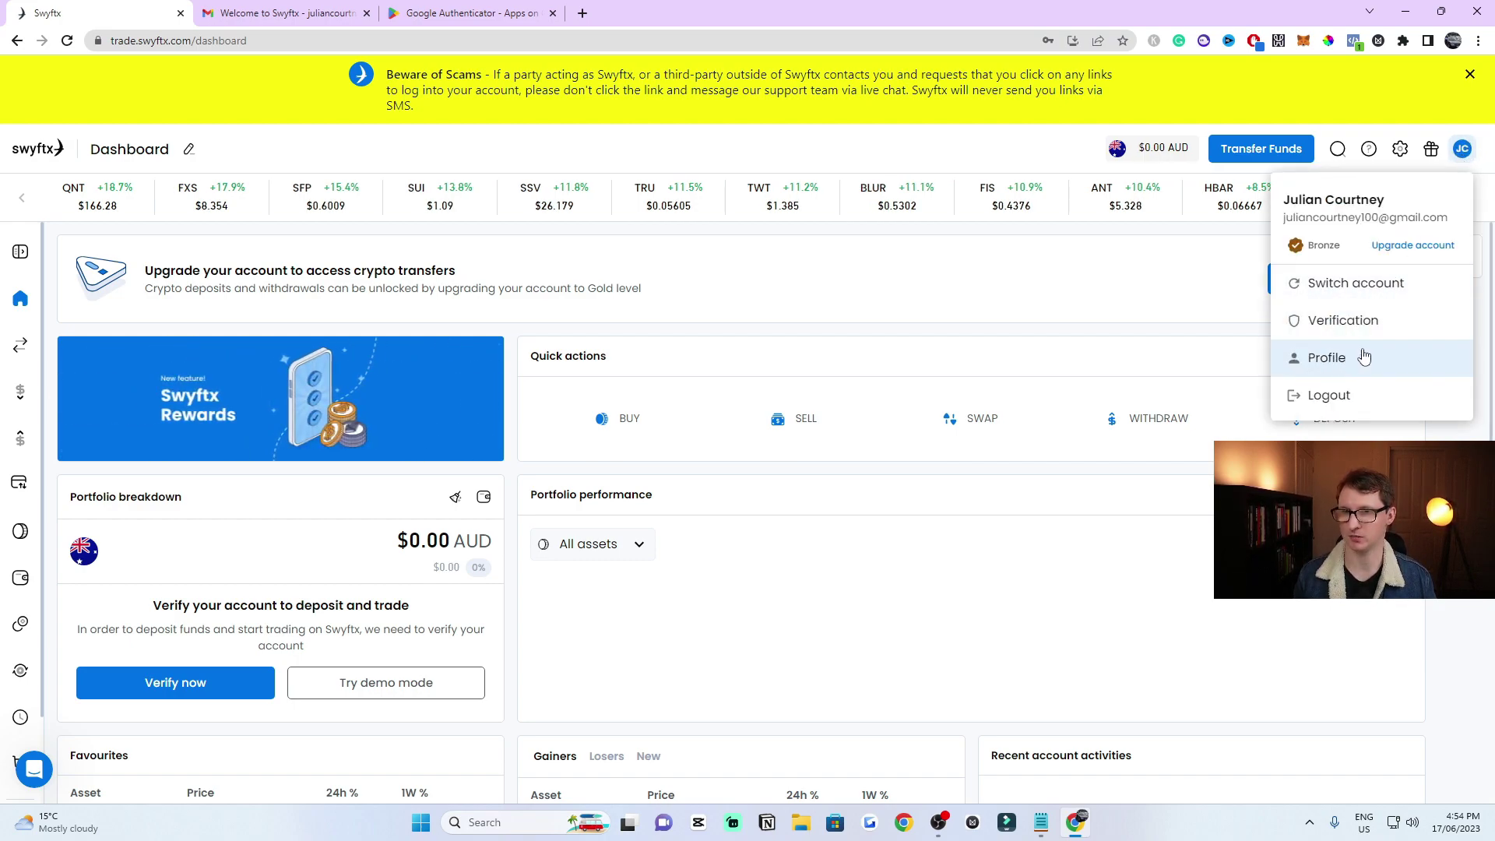
click(1344, 367)
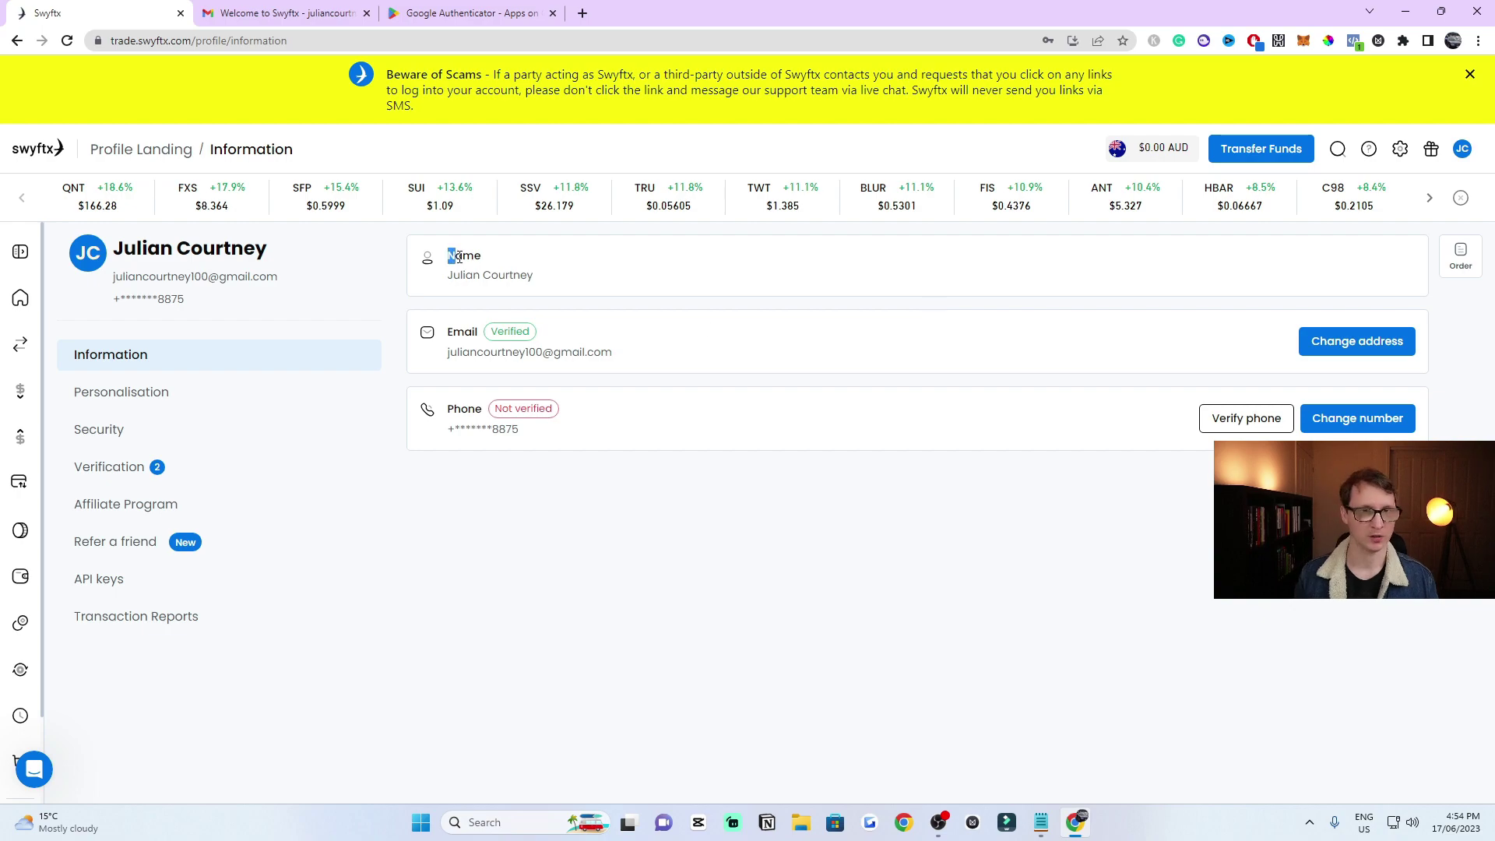
drag(451, 250, 701, 301)
click(524, 280)
drag(576, 274, 446, 250)
Check the account email and the phone's Not verified status, then bring up Change number.
drag(615, 352, 448, 356)
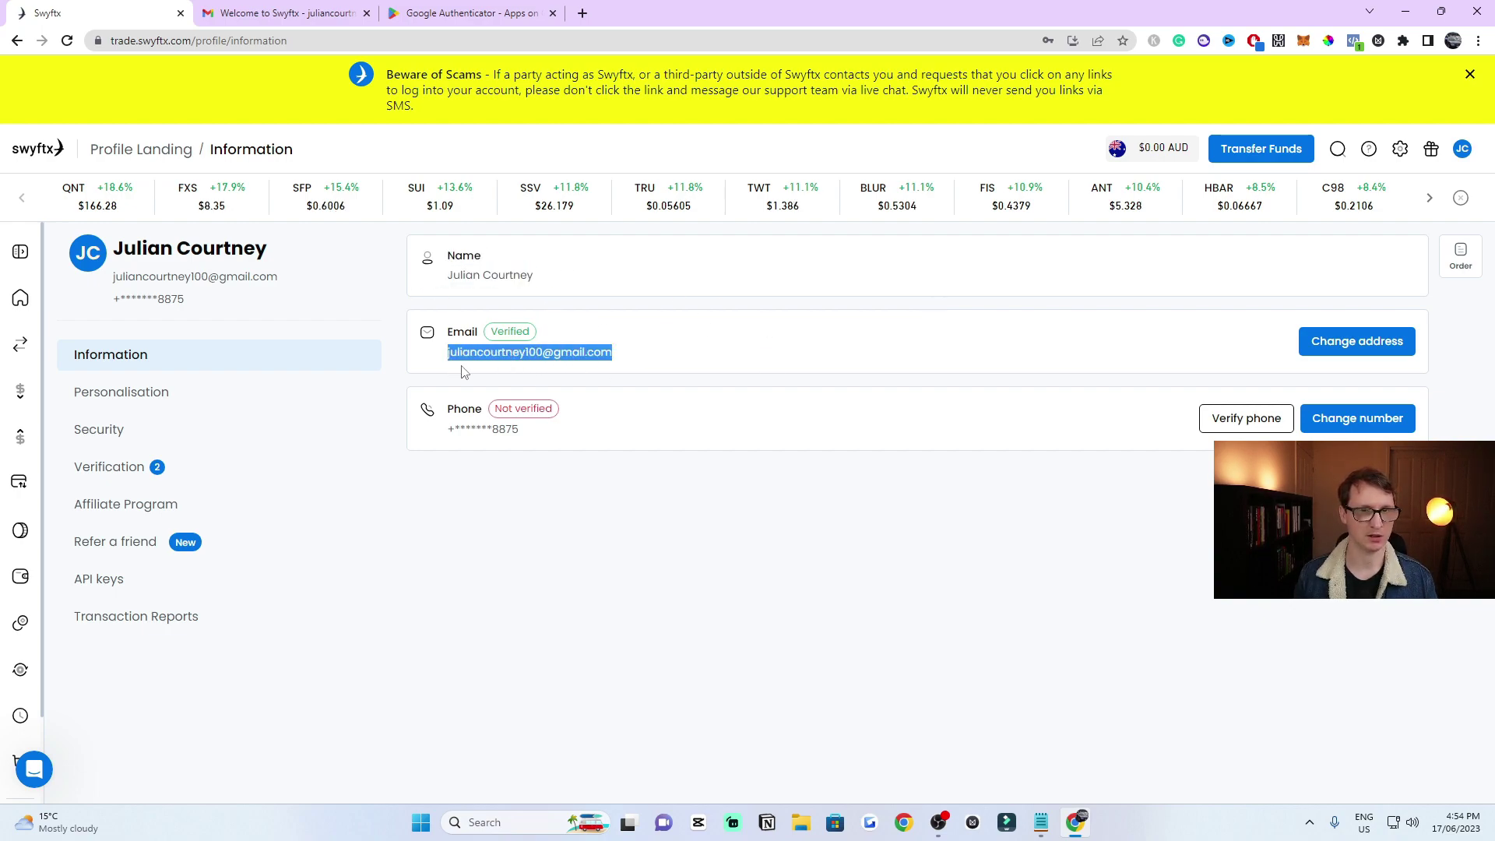
double_click(510, 332)
drag(558, 410, 492, 409)
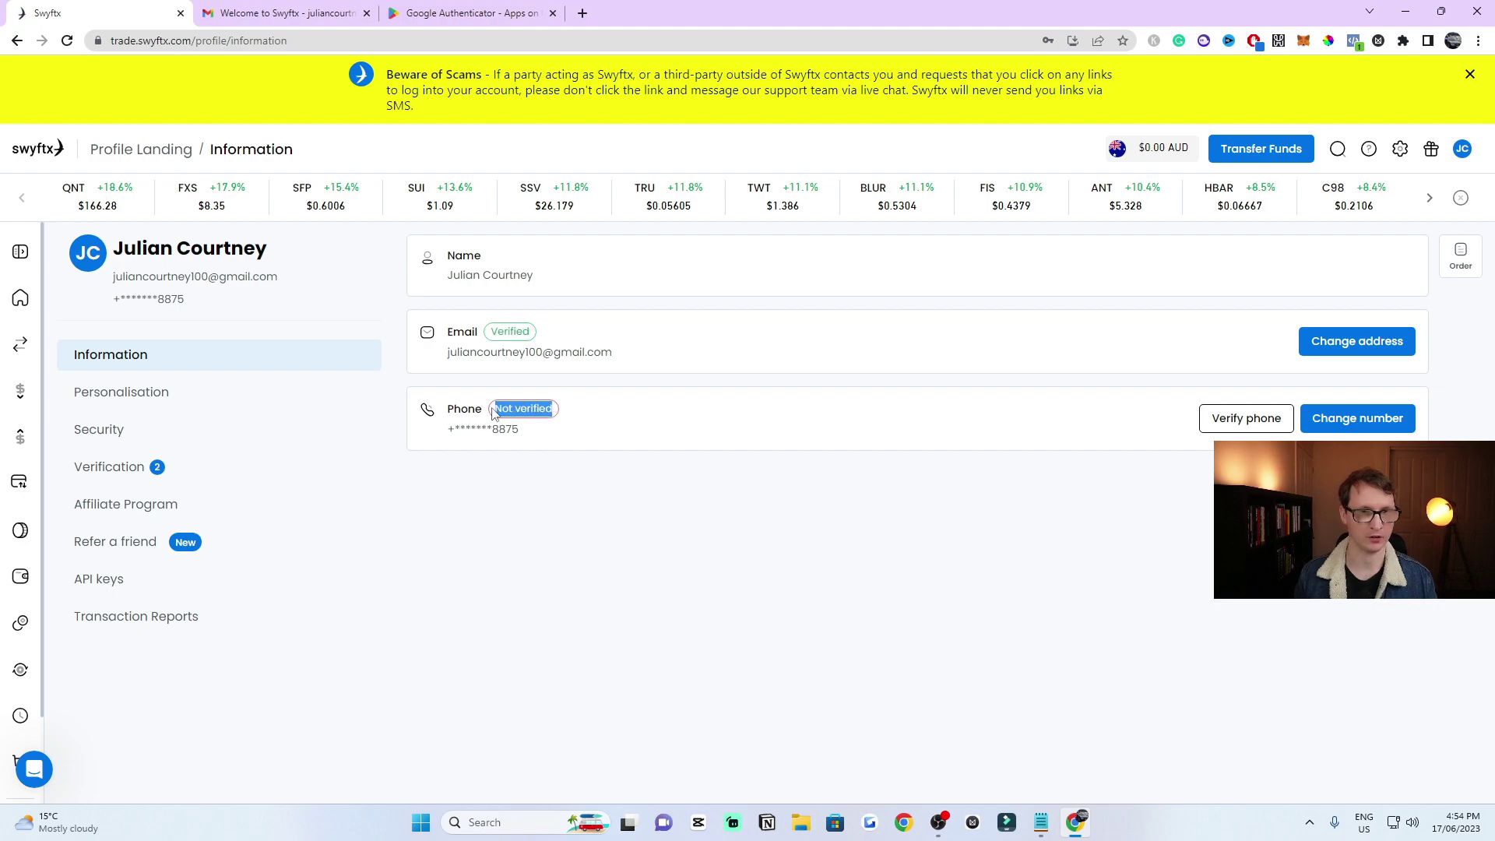
click(817, 430)
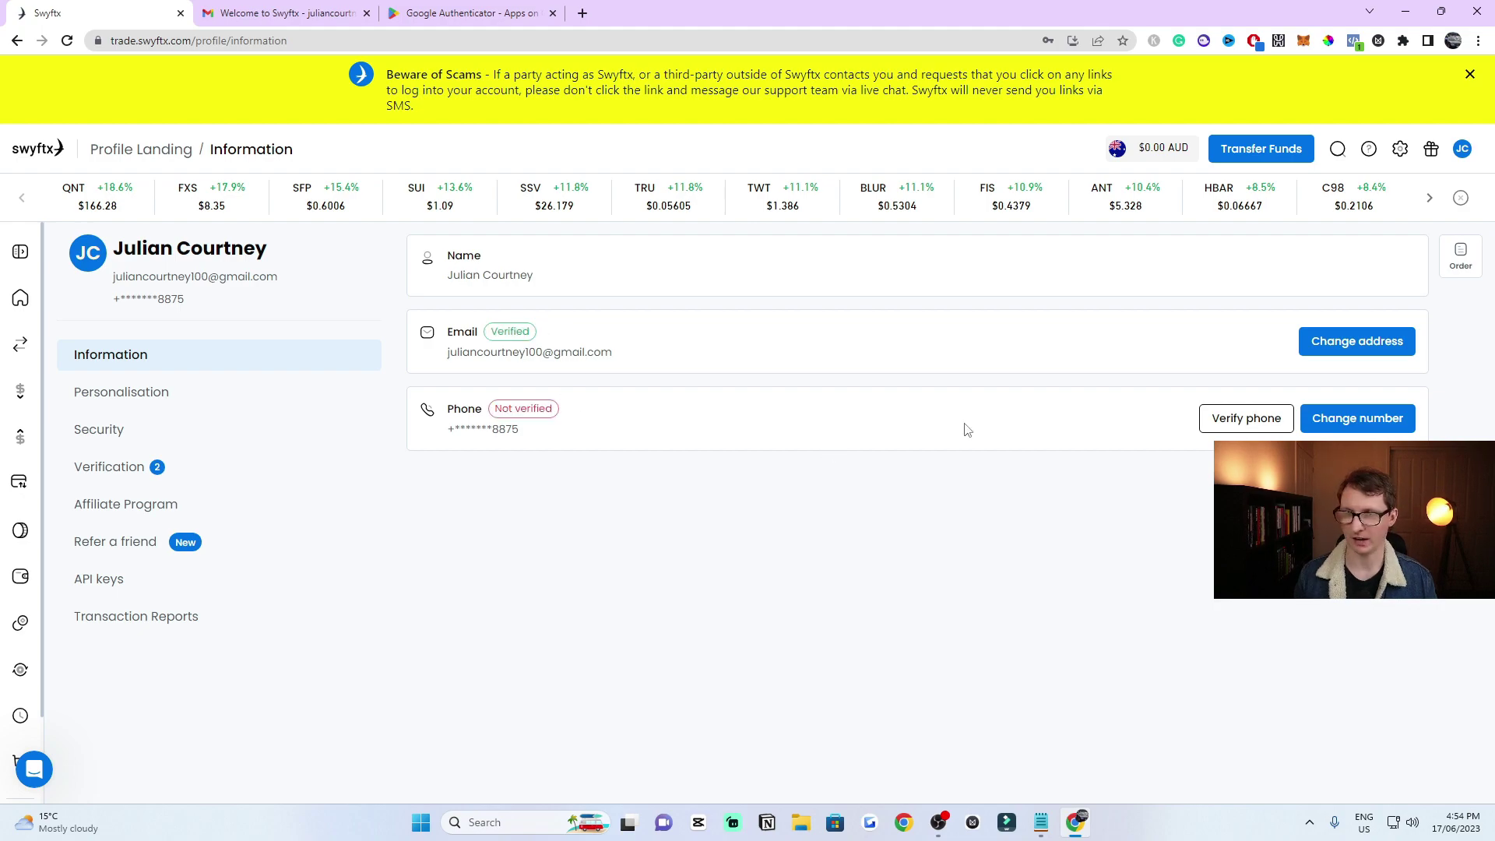
click(1350, 418)
Switch the dialling code to New Zealand +64 and back to Australia +61.
click(685, 423)
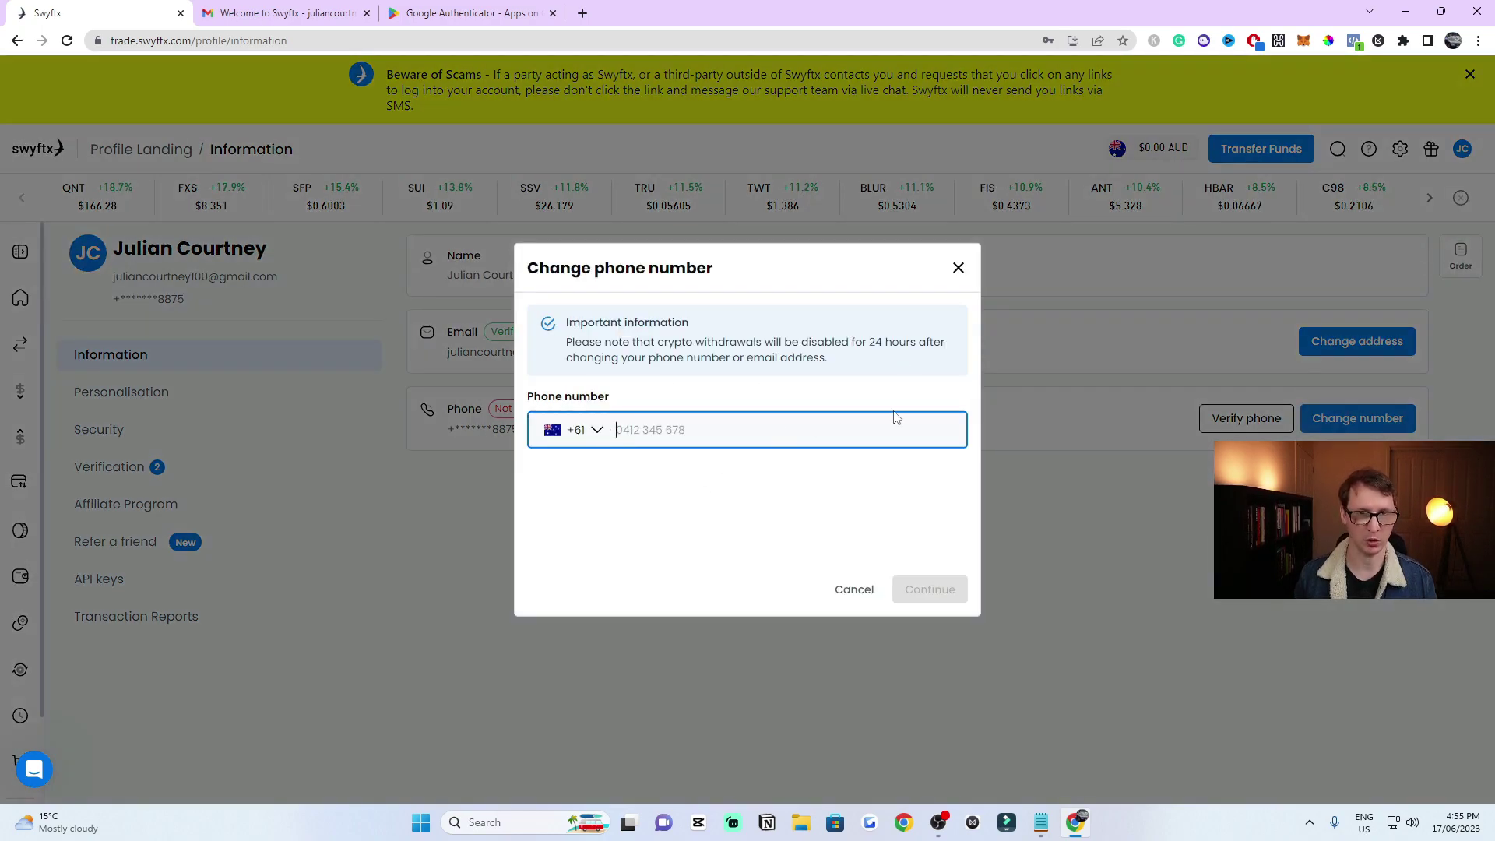
click(598, 434)
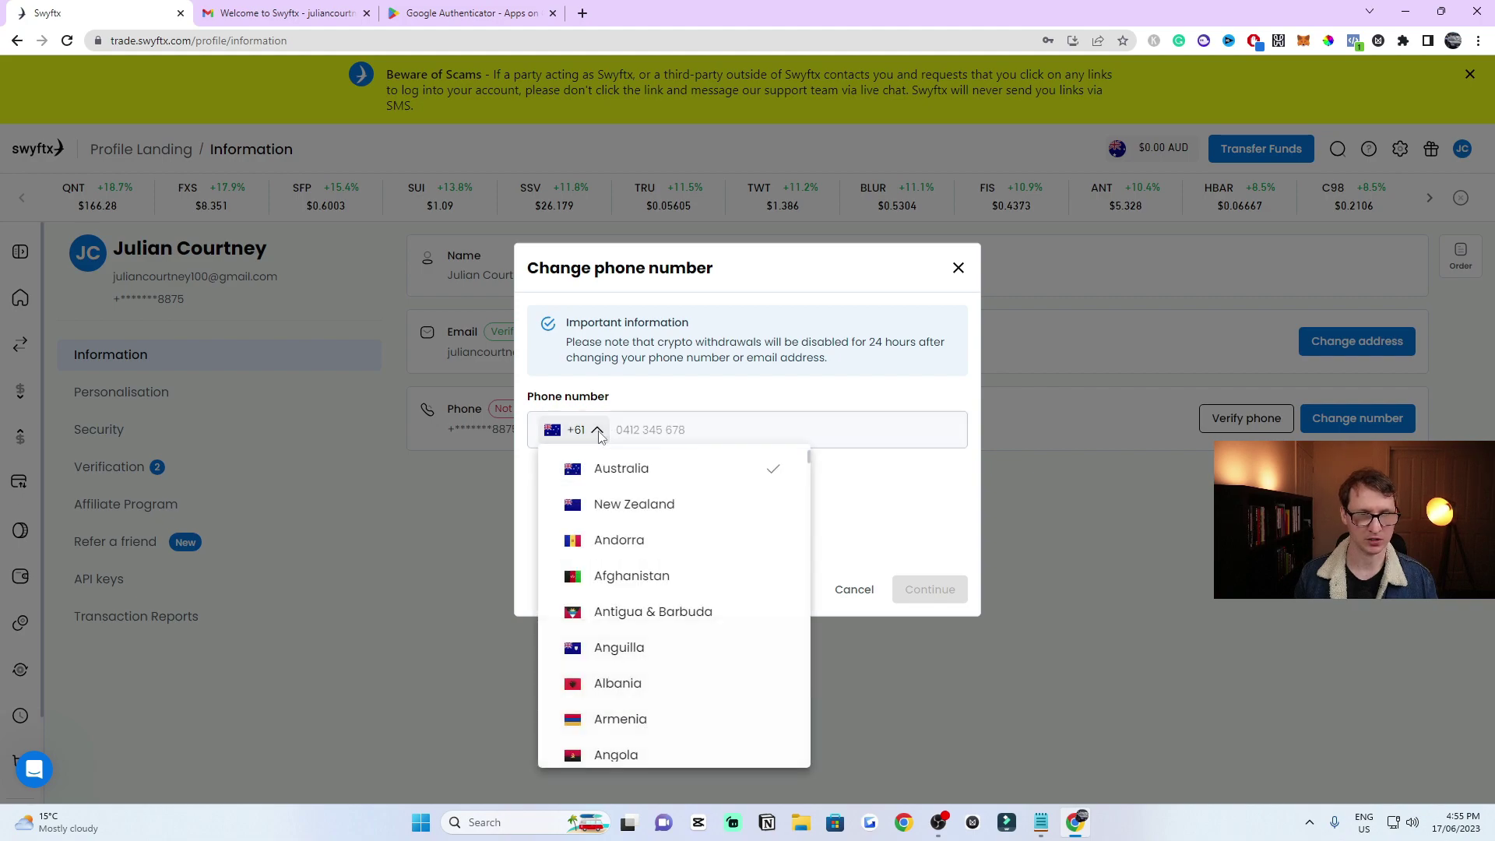
click(598, 434)
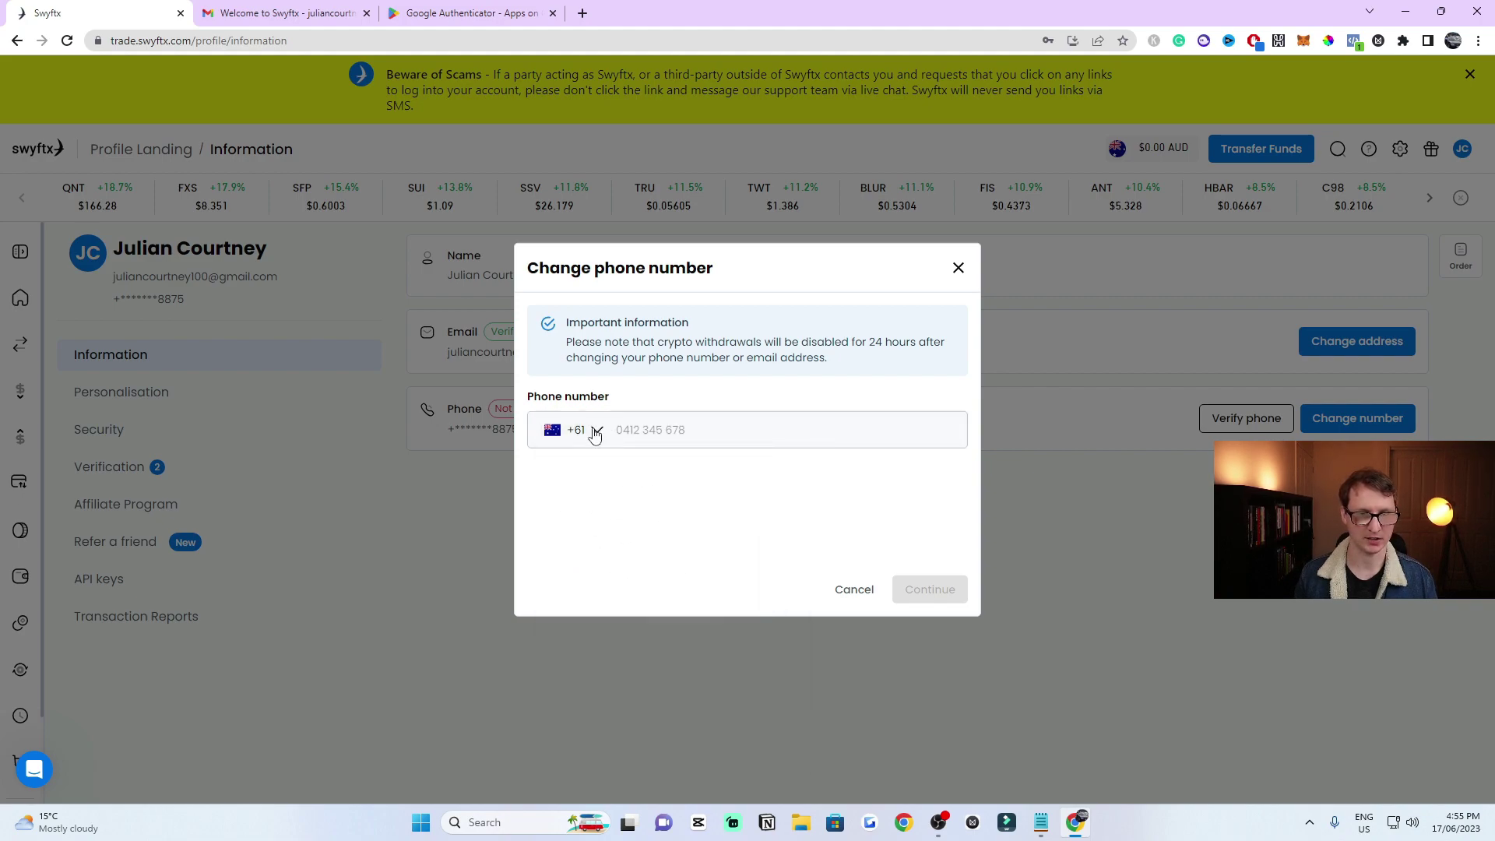
click(596, 434)
click(615, 508)
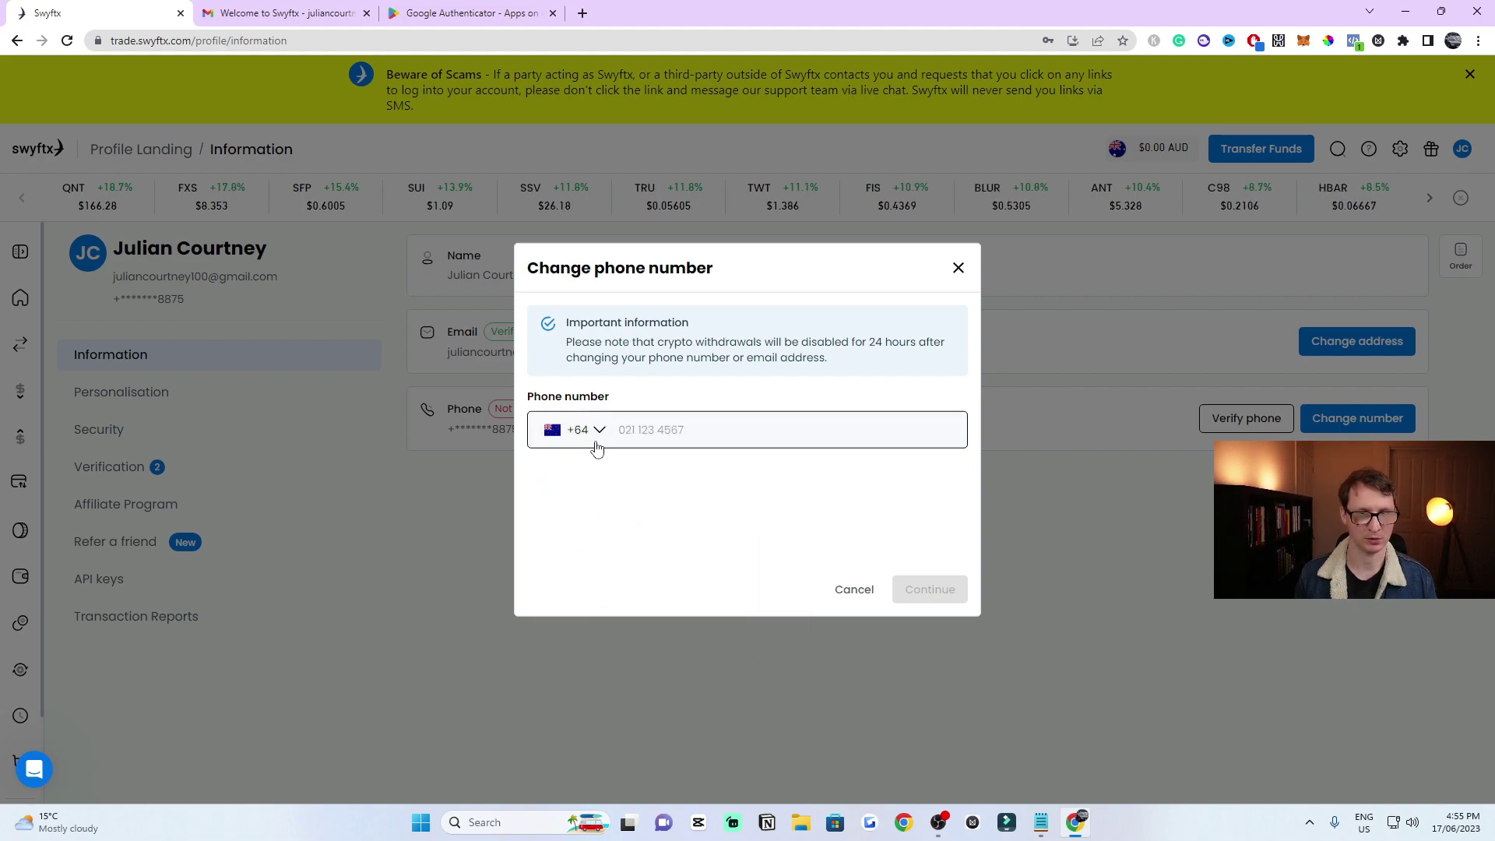
click(596, 433)
click(621, 475)
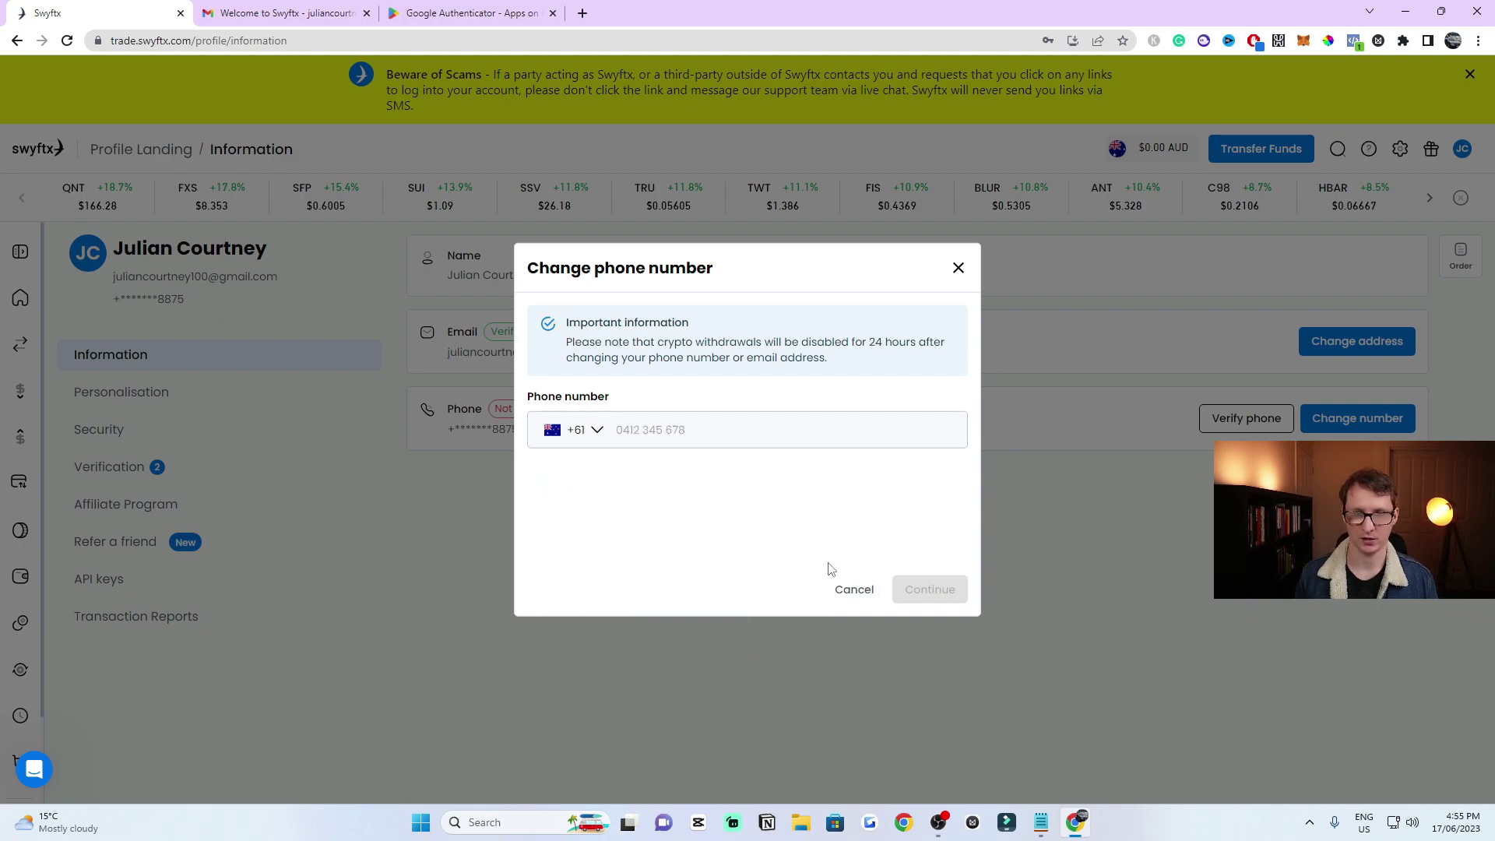
click(701, 434)
Close the change number form, send an SMS verification code, then dismiss that dialog.
click(959, 269)
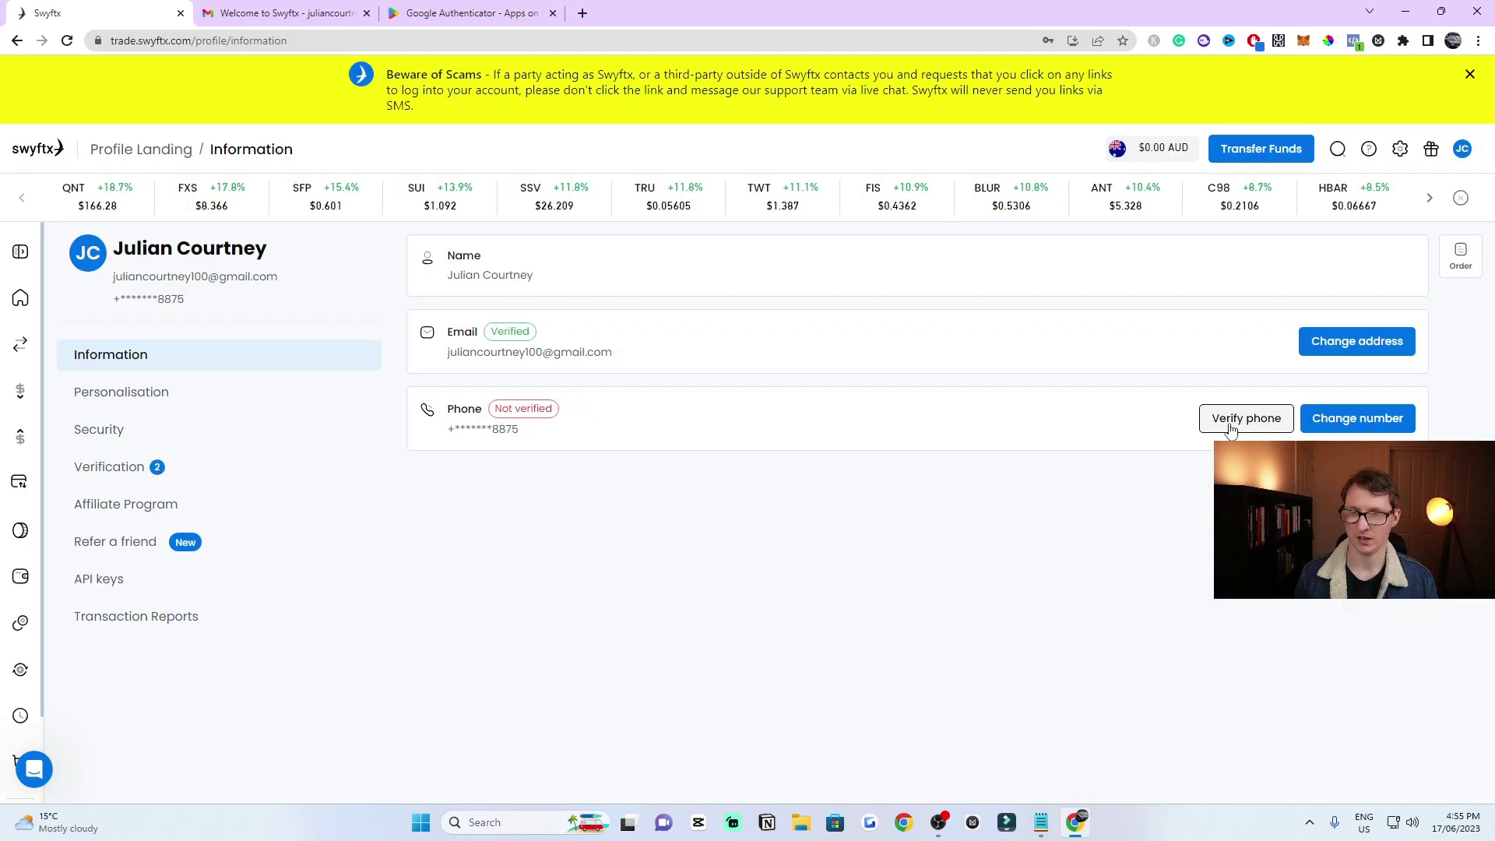
click(1238, 425)
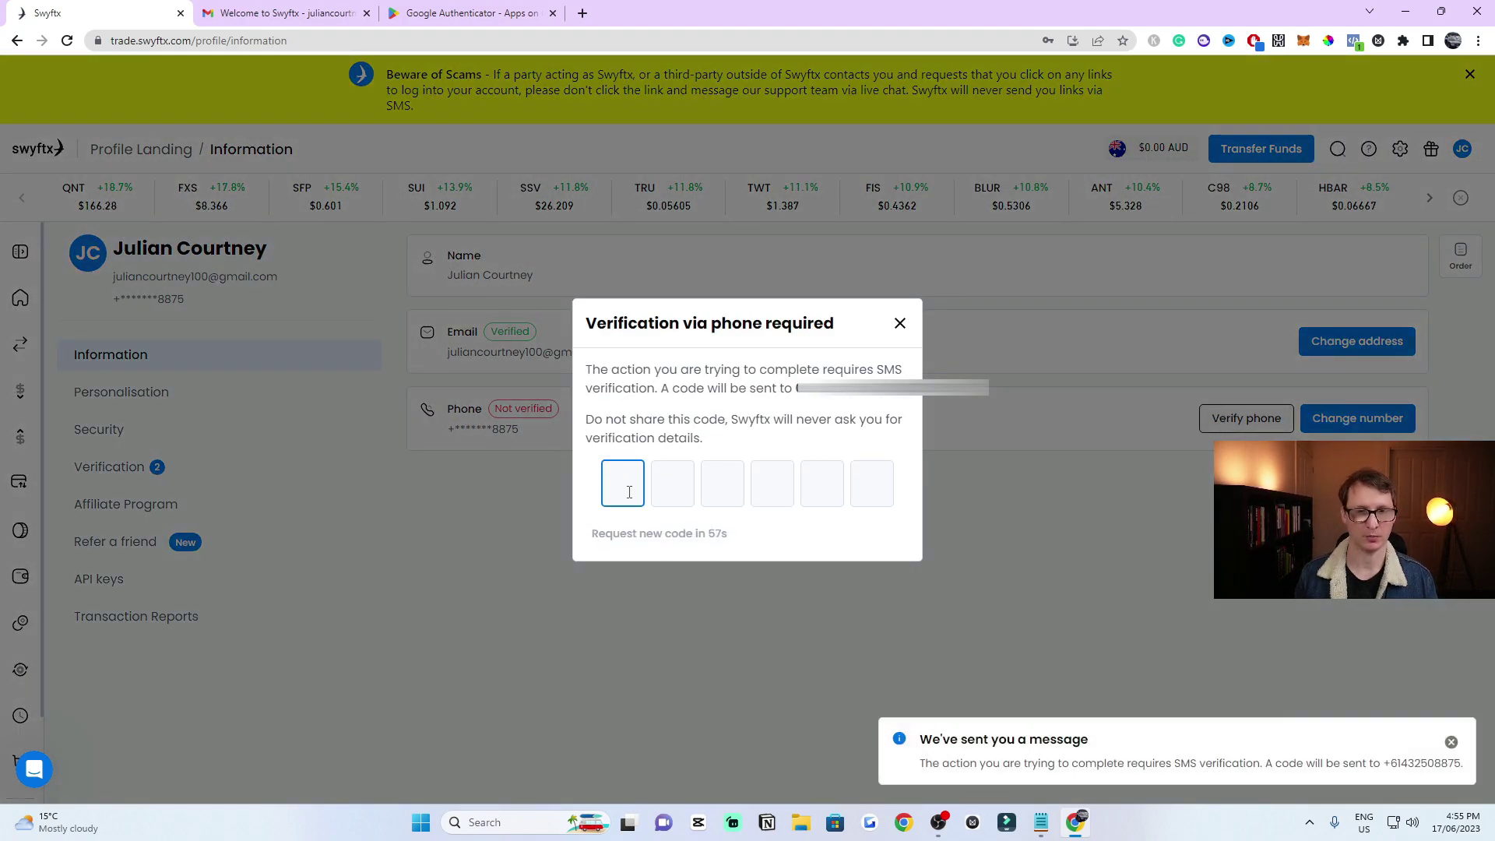
click(899, 323)
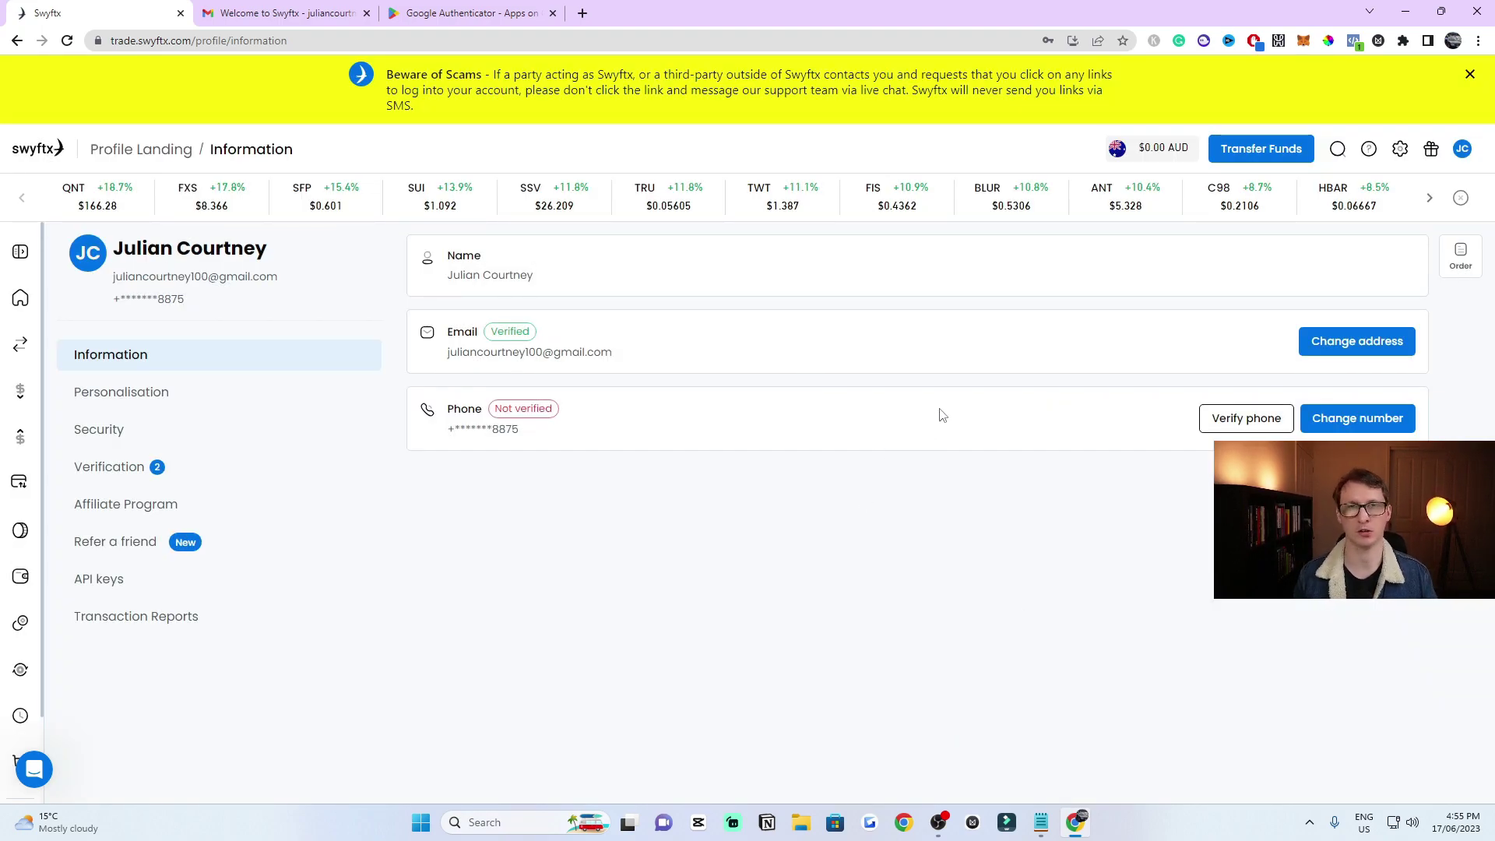
Turn on Dark mode under Personalisation, then go to the Security page.
click(143, 394)
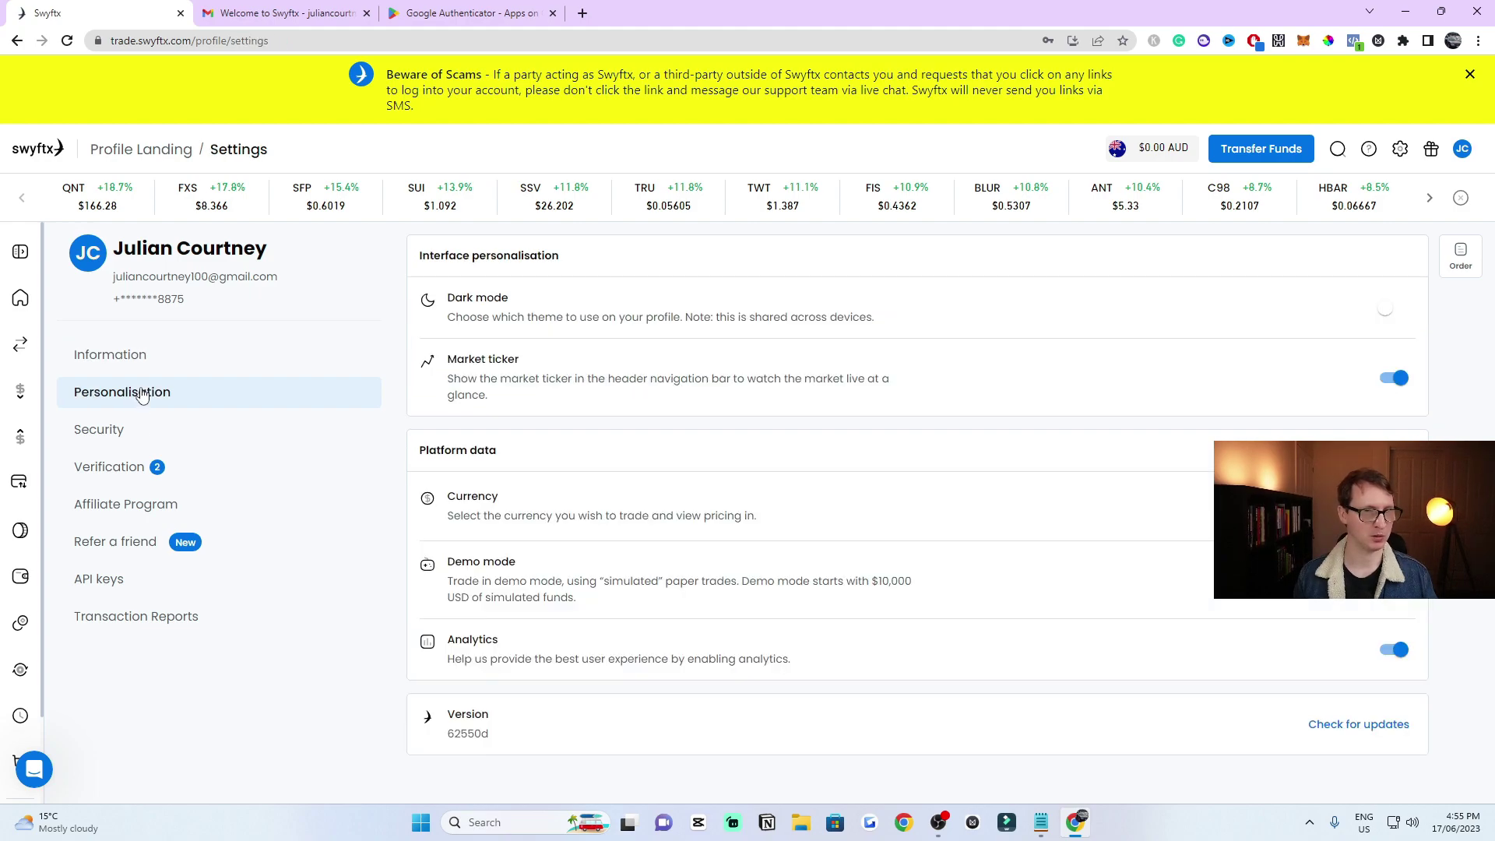
click(1380, 311)
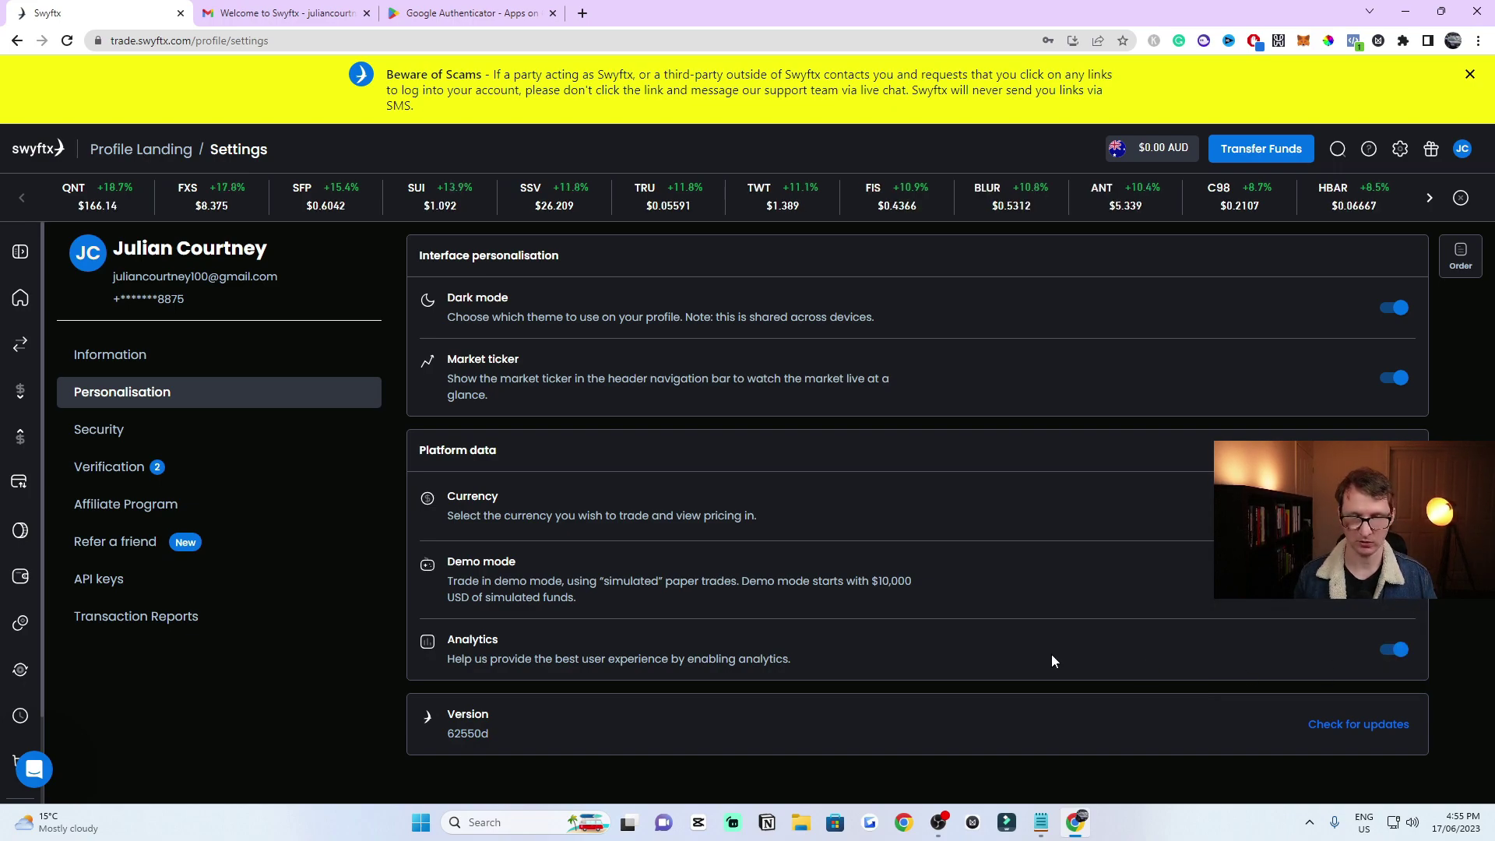
click(94, 436)
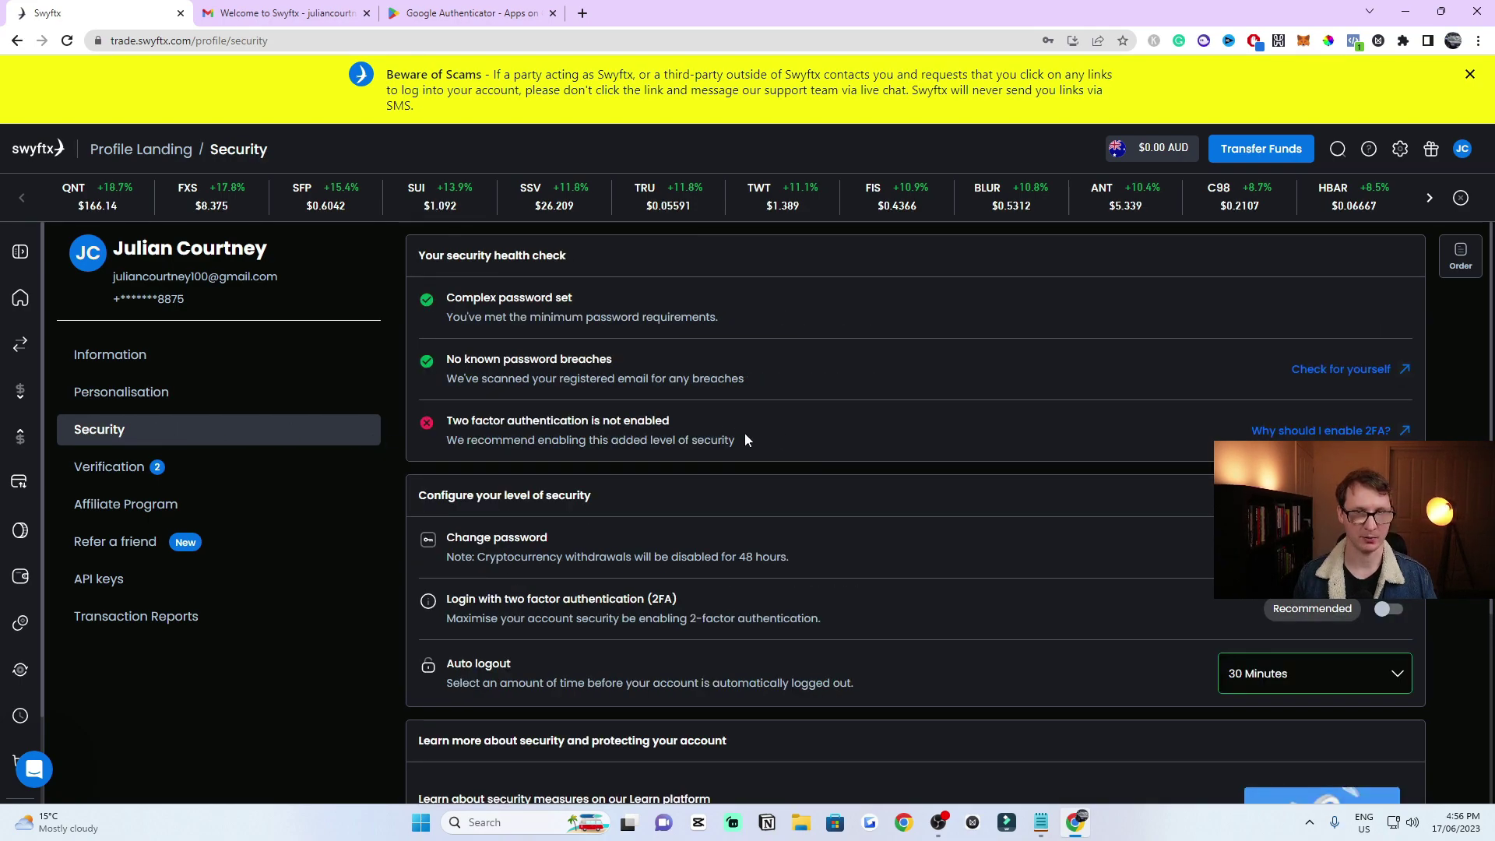
Highlight the health check items: Complex password set, No known password breaches, and the two-factor not enabled warning.
drag(671, 421, 454, 424)
drag(568, 311, 446, 302)
drag(658, 363, 456, 360)
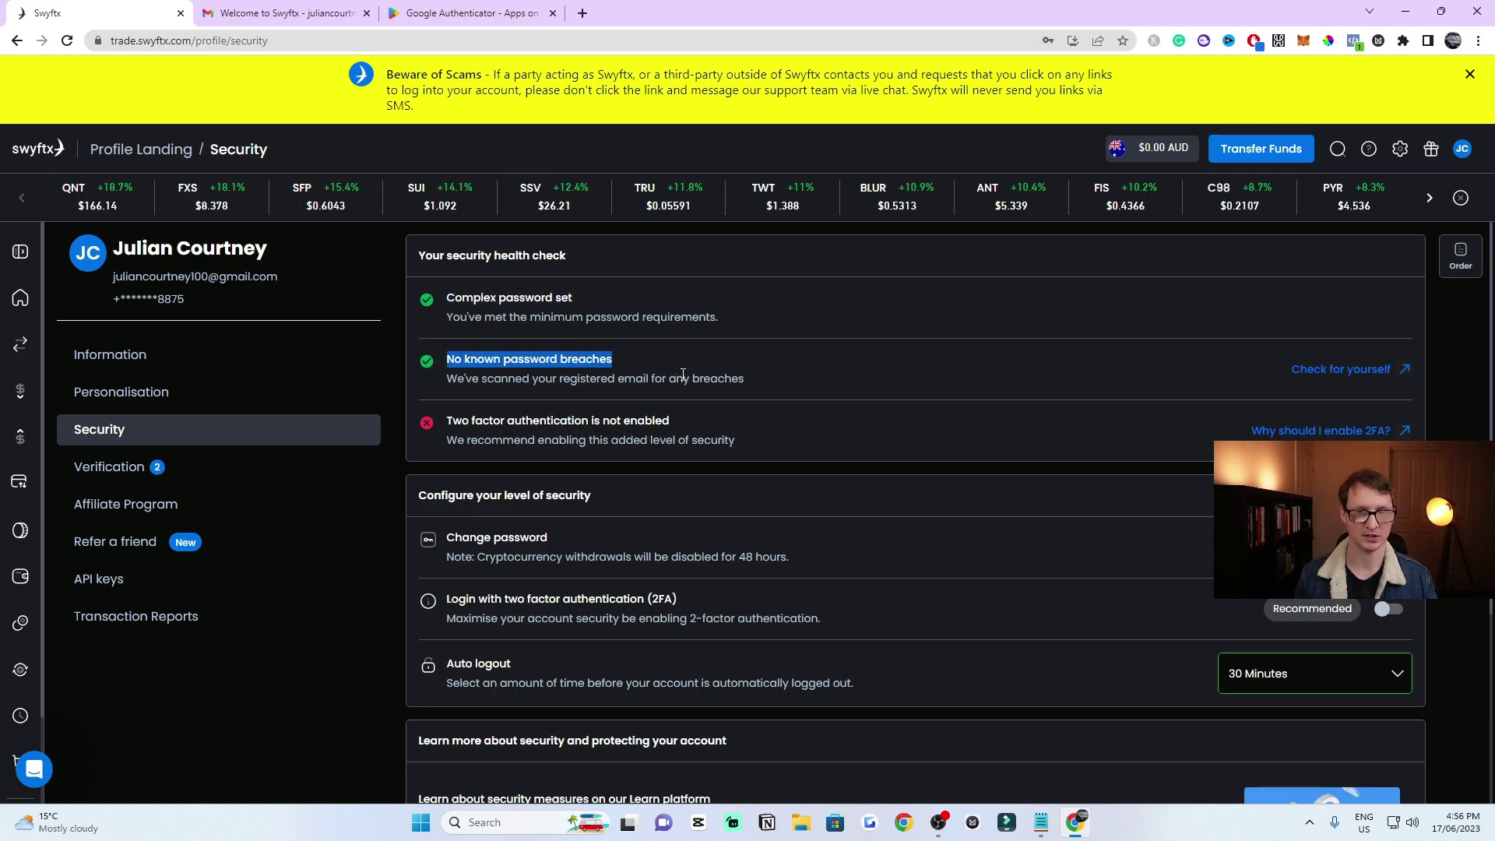
drag(745, 379, 436, 378)
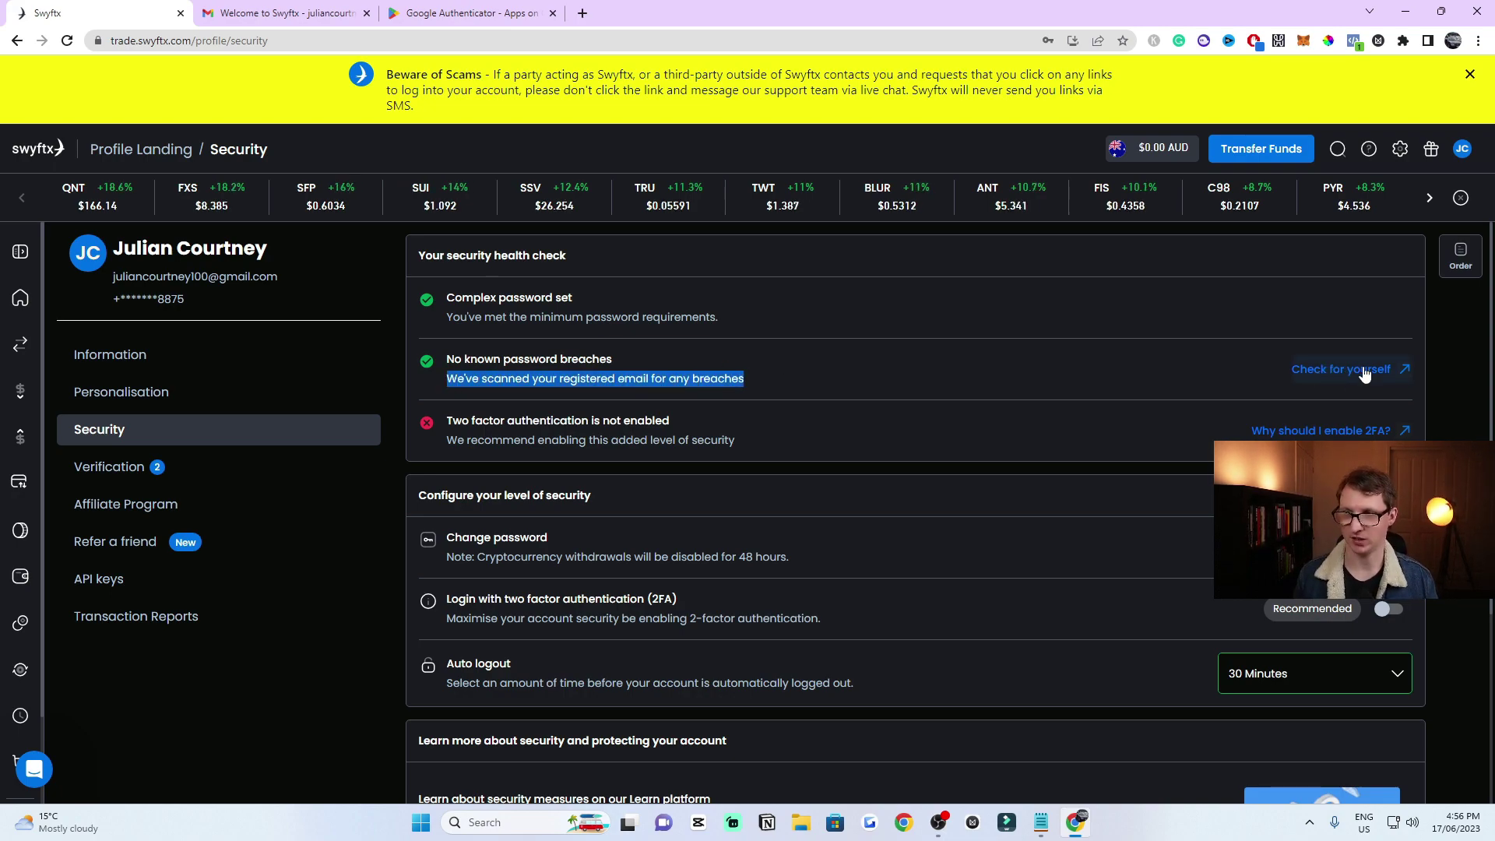
click(1214, 413)
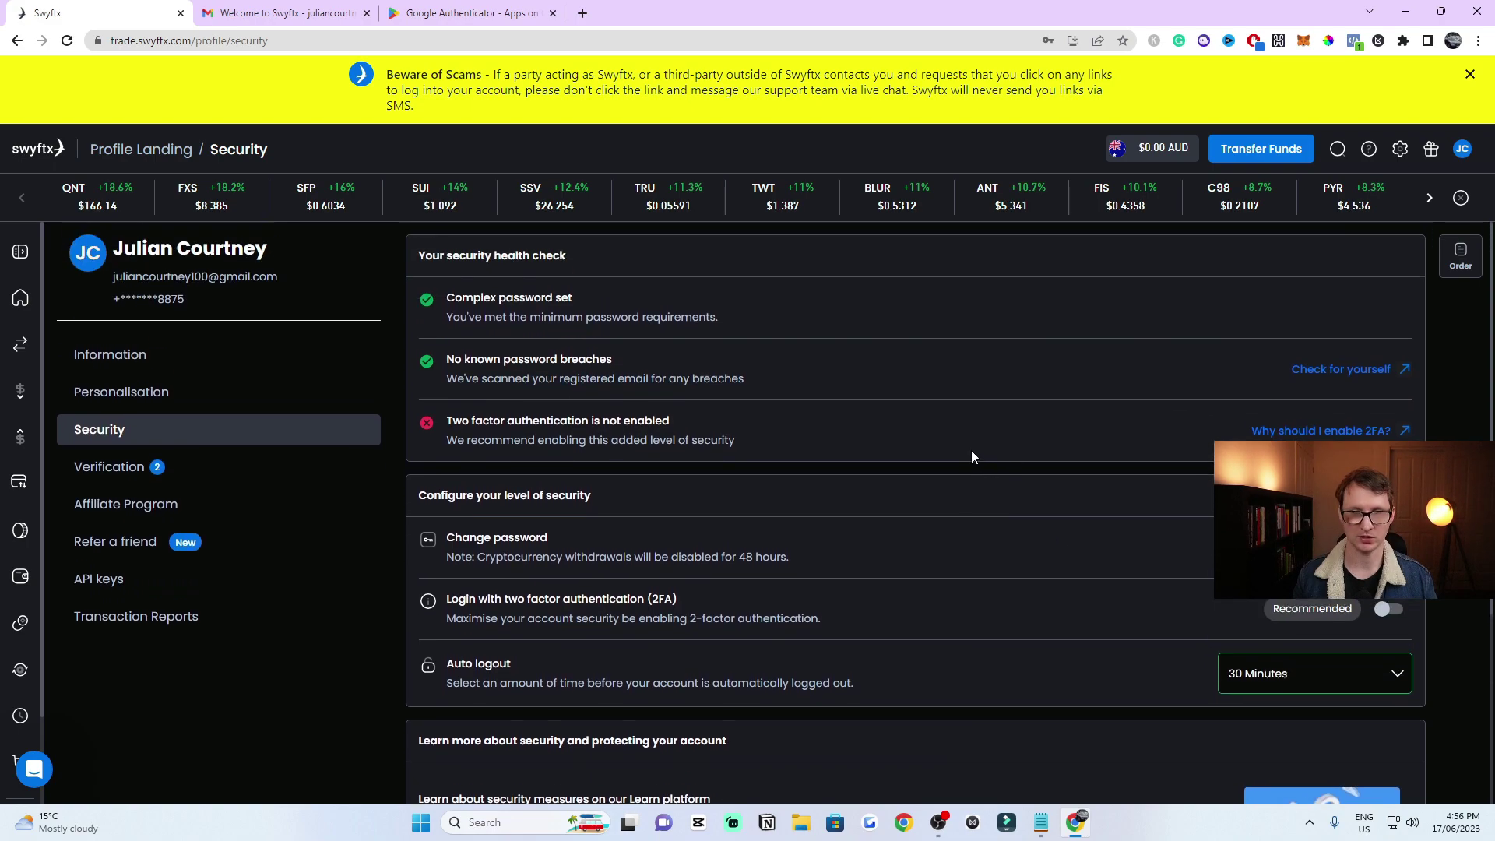
drag(446, 435, 1062, 454)
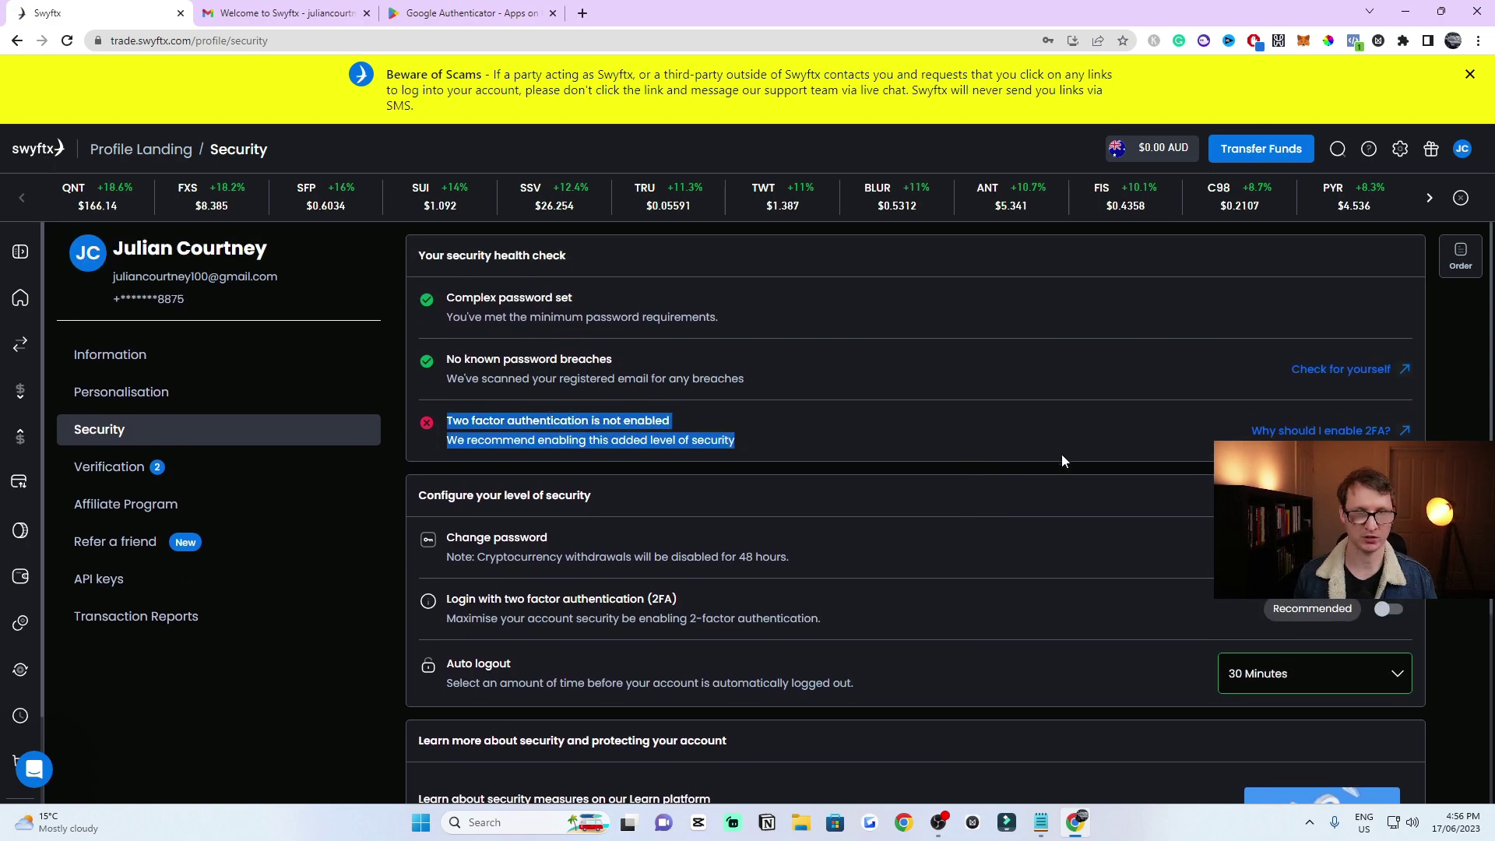
click(682, 409)
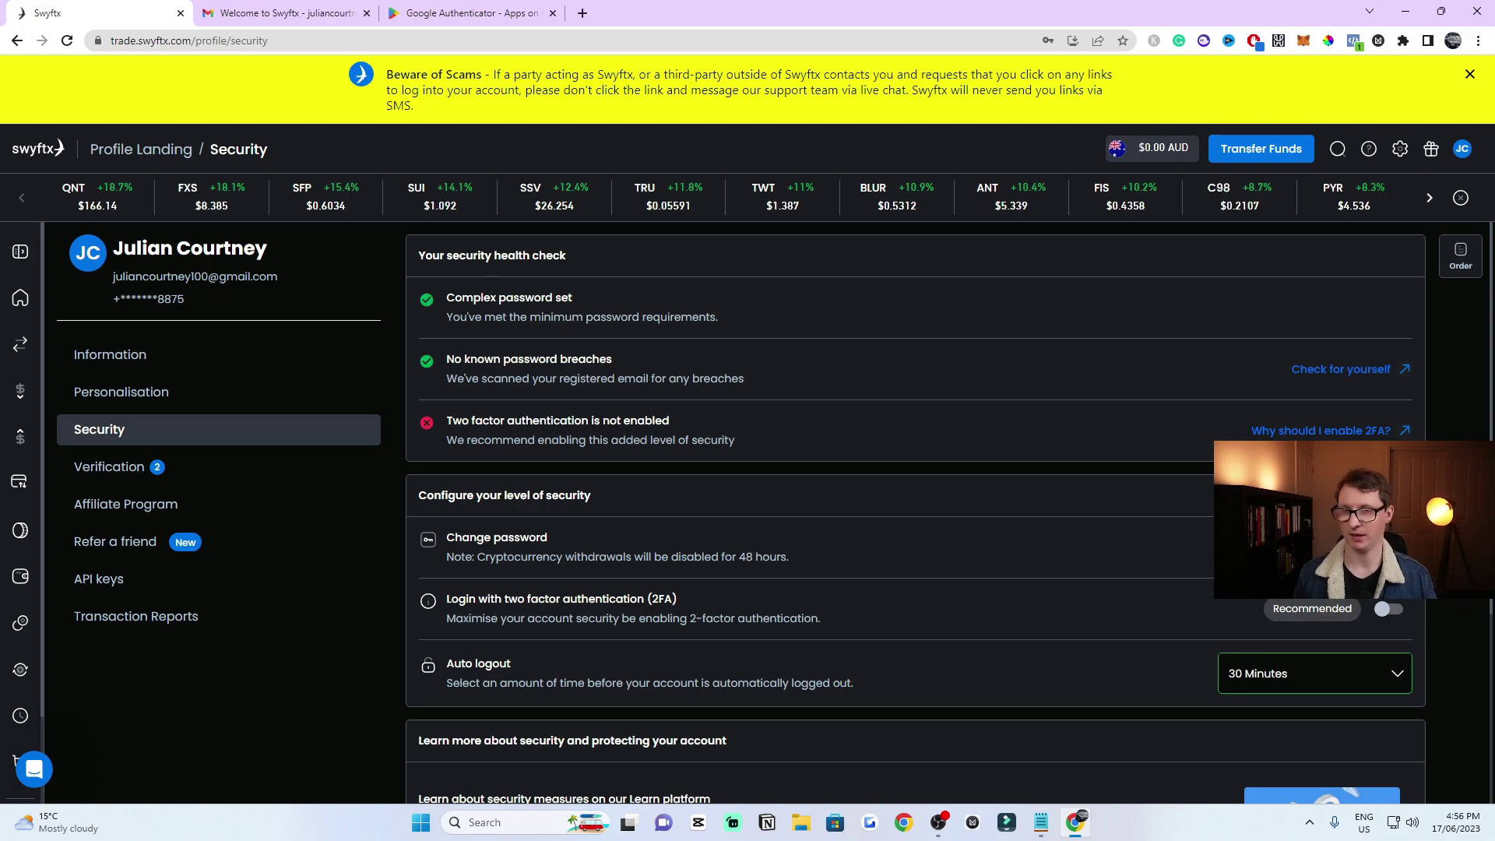
drag(441, 424, 773, 424)
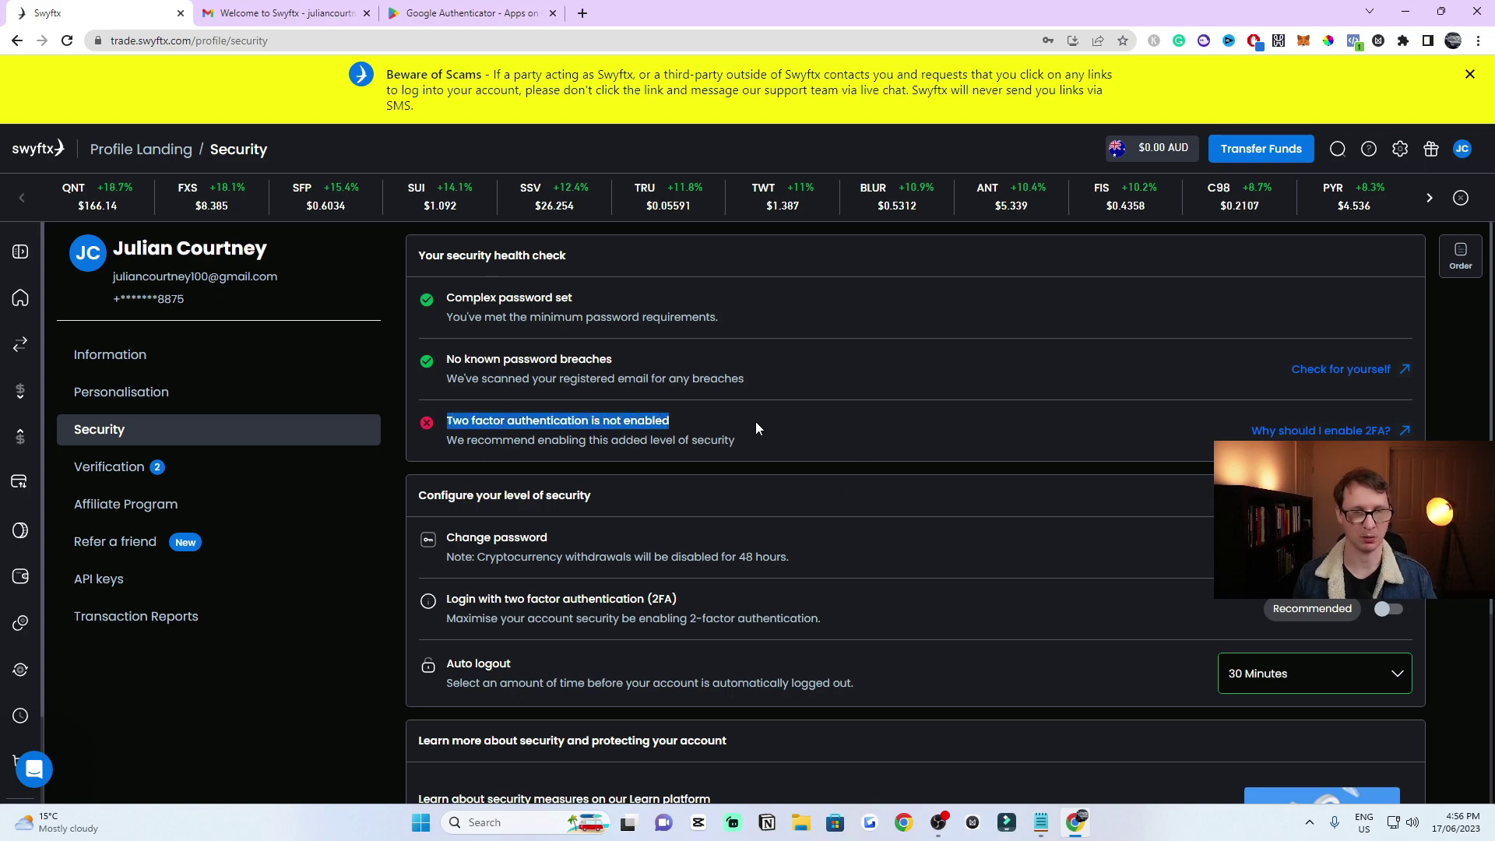
drag(445, 421, 689, 425)
click(780, 426)
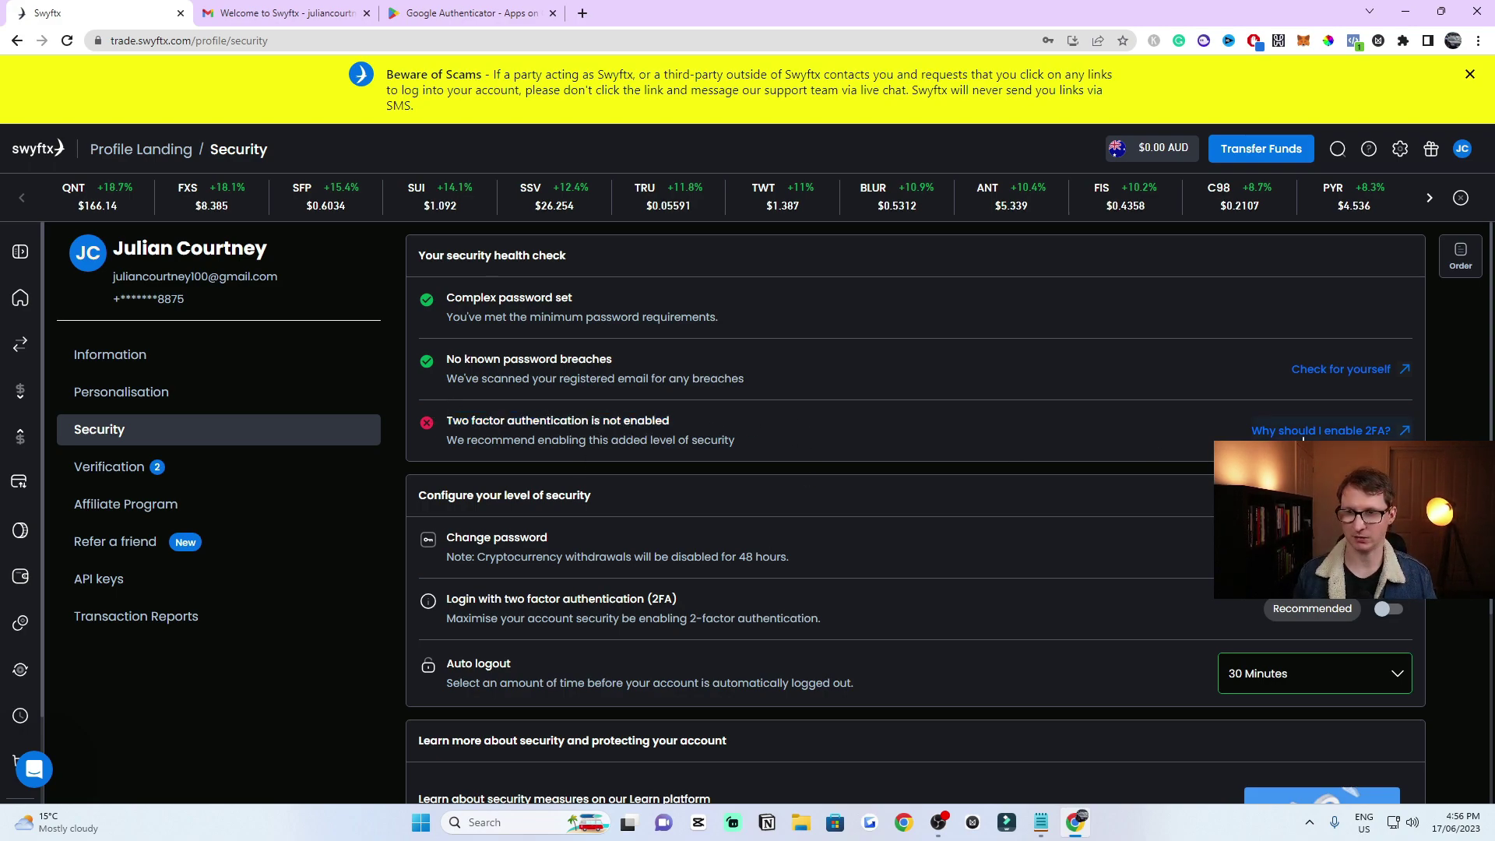
Read through the 'Why should I enable 2FA?' article, then switch to the Google Authenticator Play Store tab.
click(1333, 433)
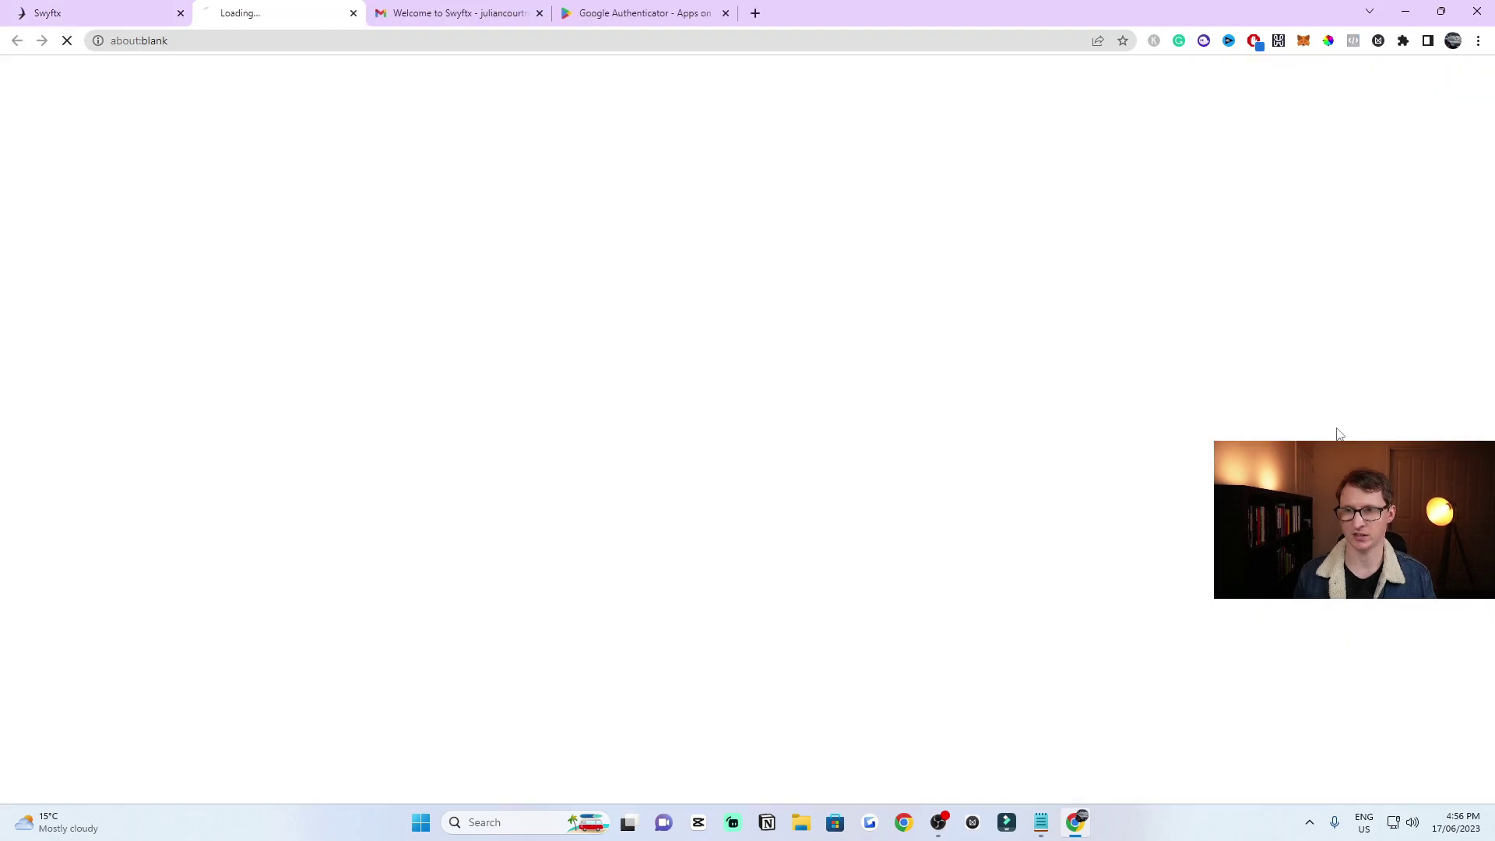
scroll(835, 365, down, 11)
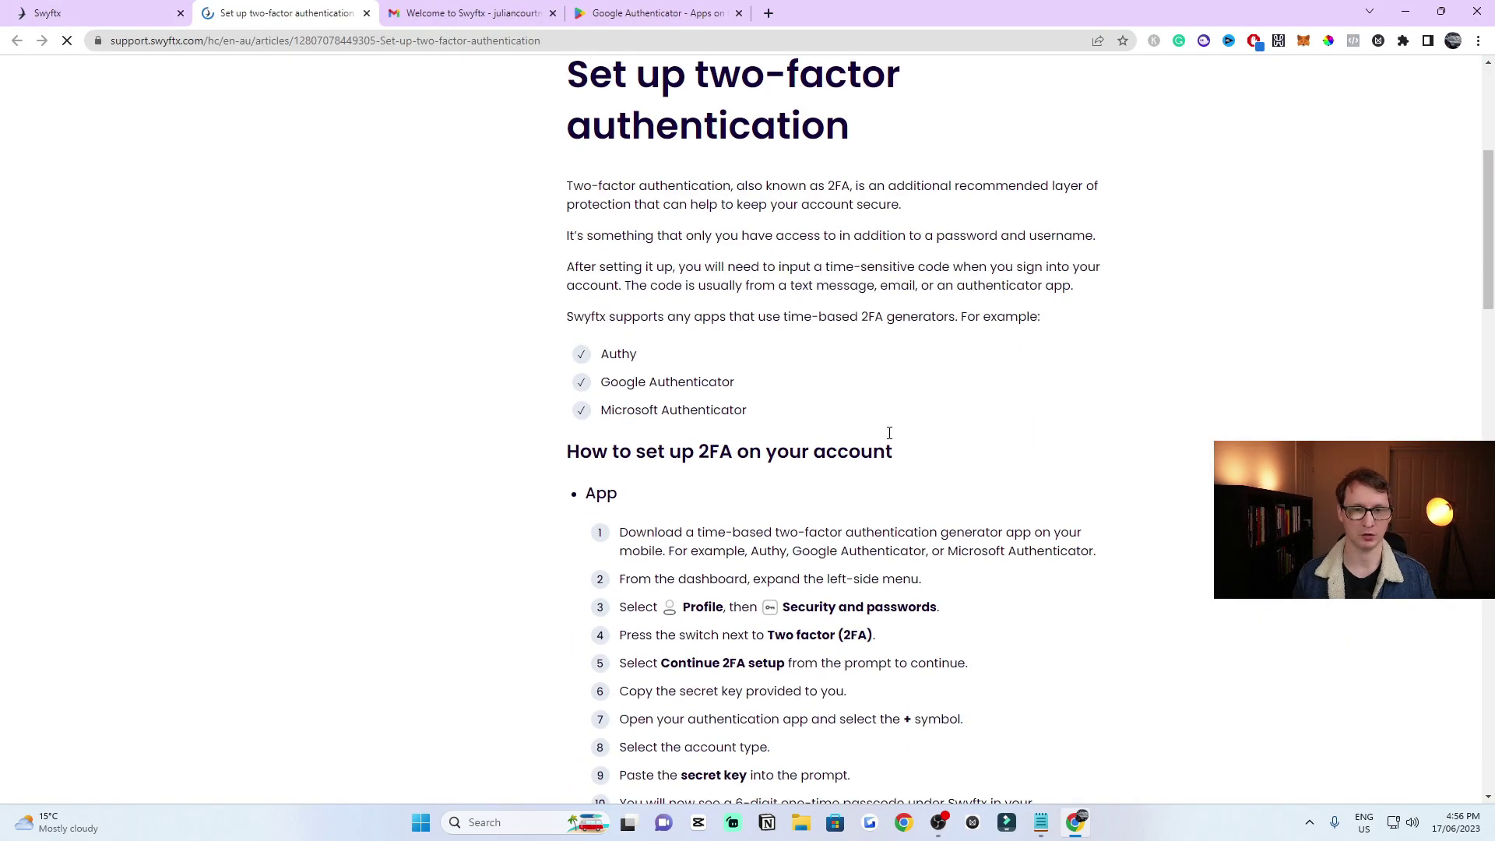
scroll(807, 366, down, 5)
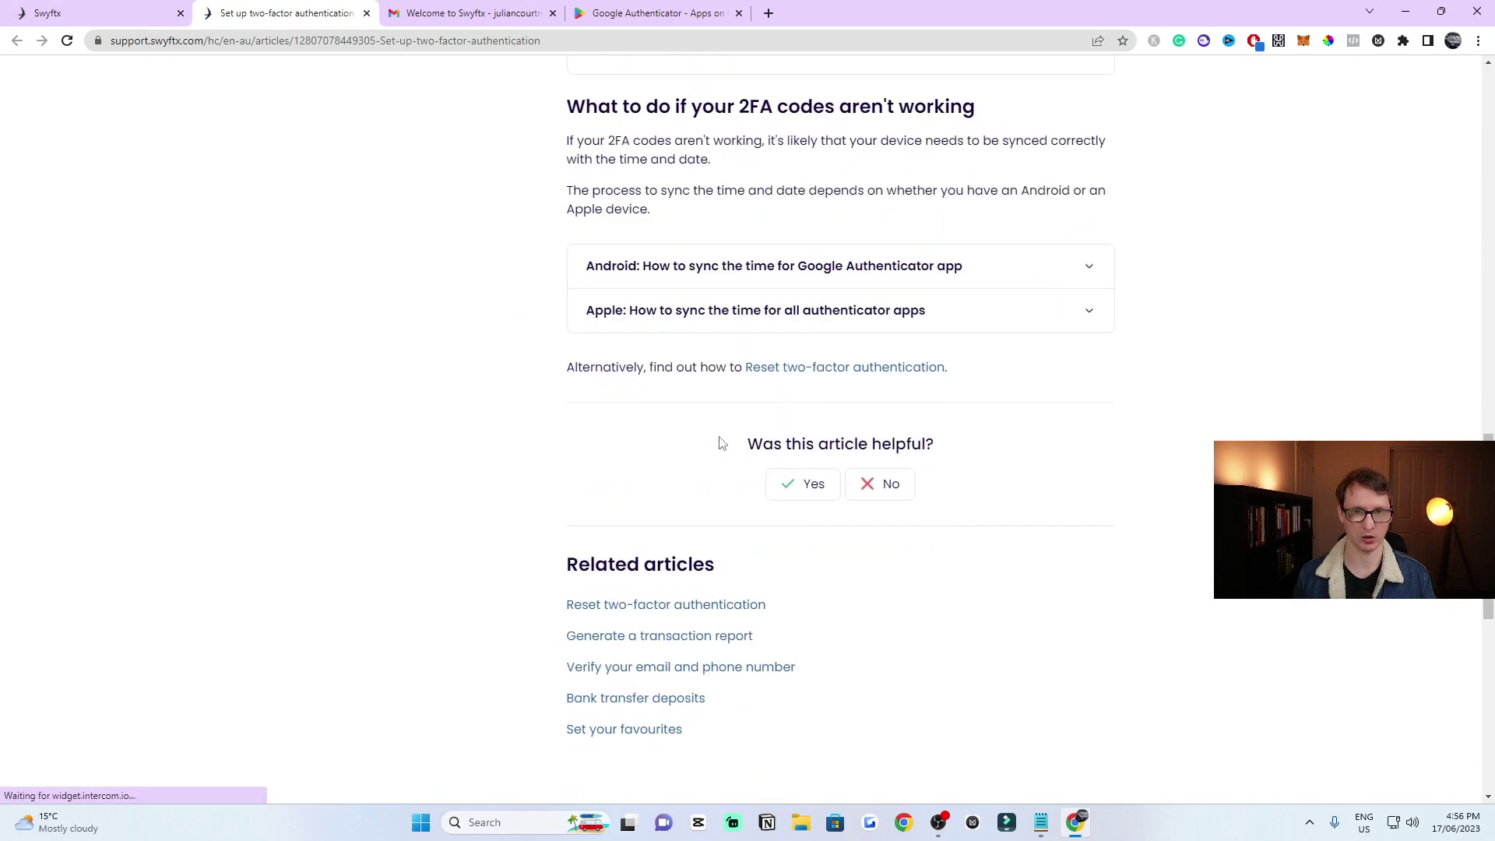
scroll(768, 384, up, 9)
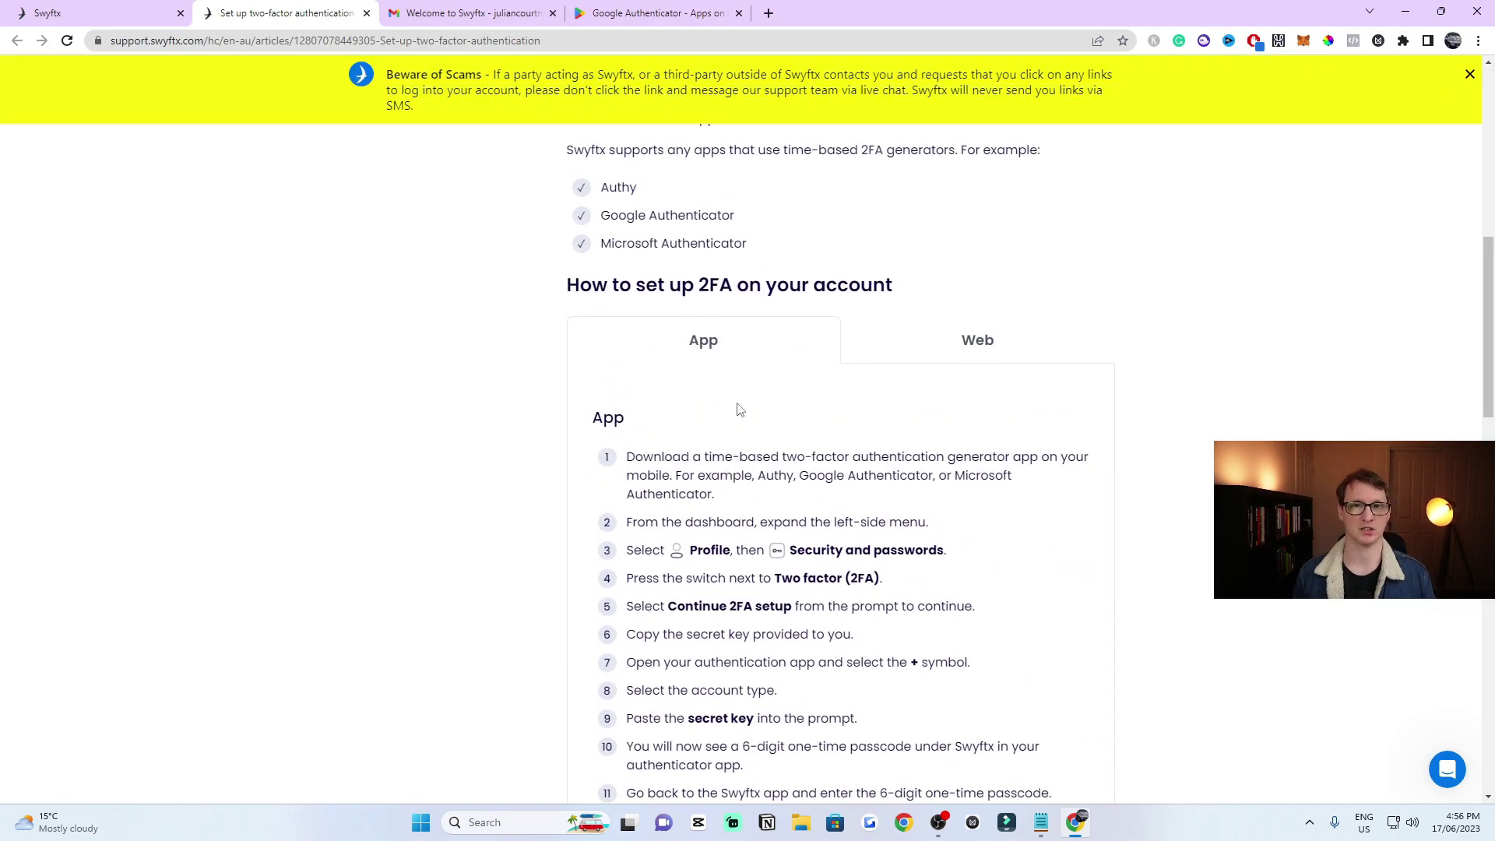
scroll(734, 407, up, 2)
click(628, 14)
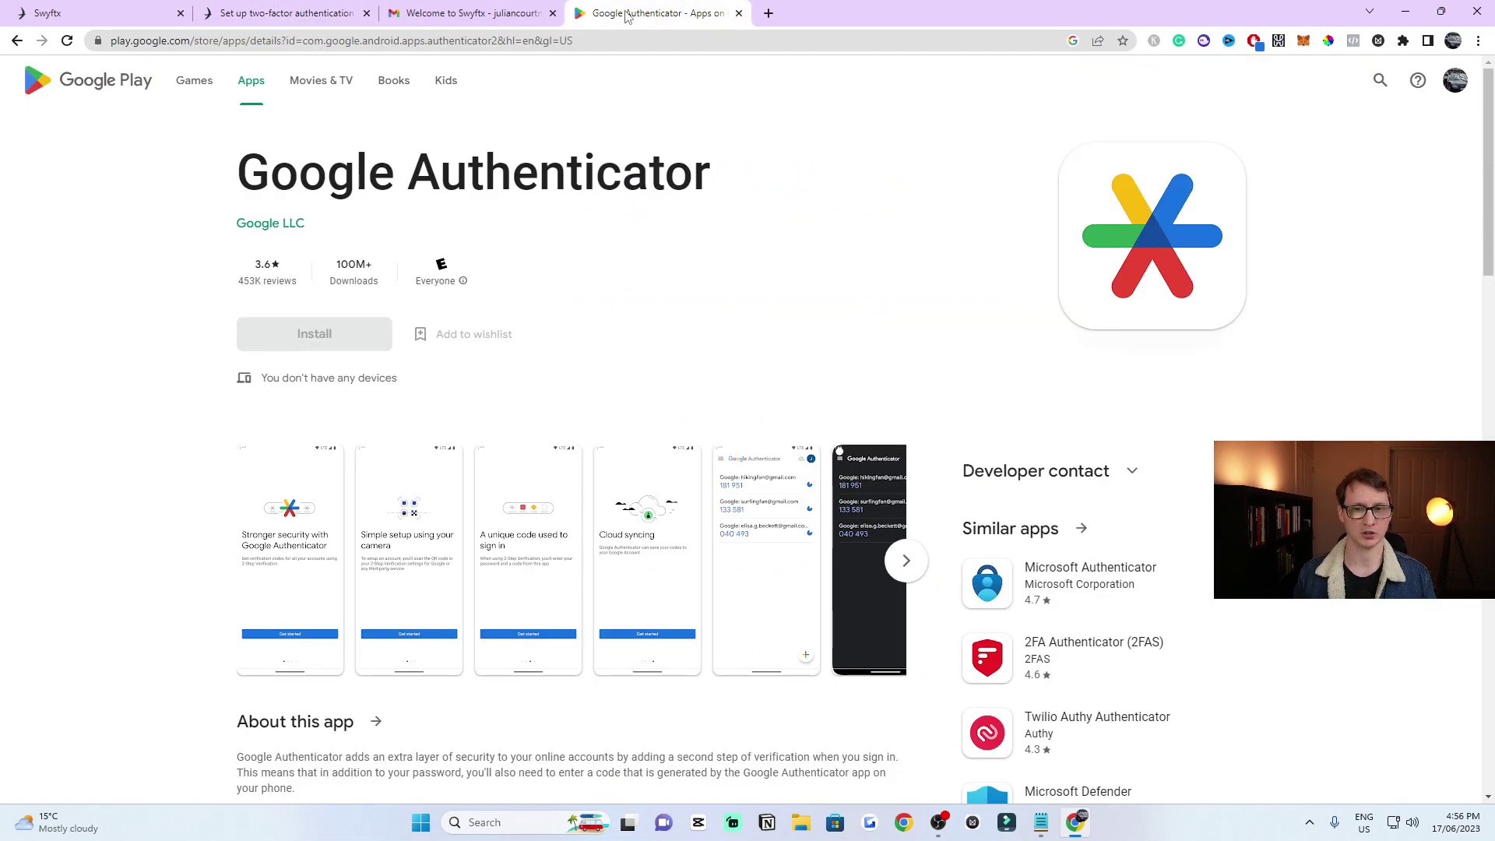
Look over the Google Authenticator listing in Google Play, then return to the Swyftx Security tab.
scroll(701, 234, down, 1)
scroll(724, 296, up, 1)
drag(240, 166, 796, 173)
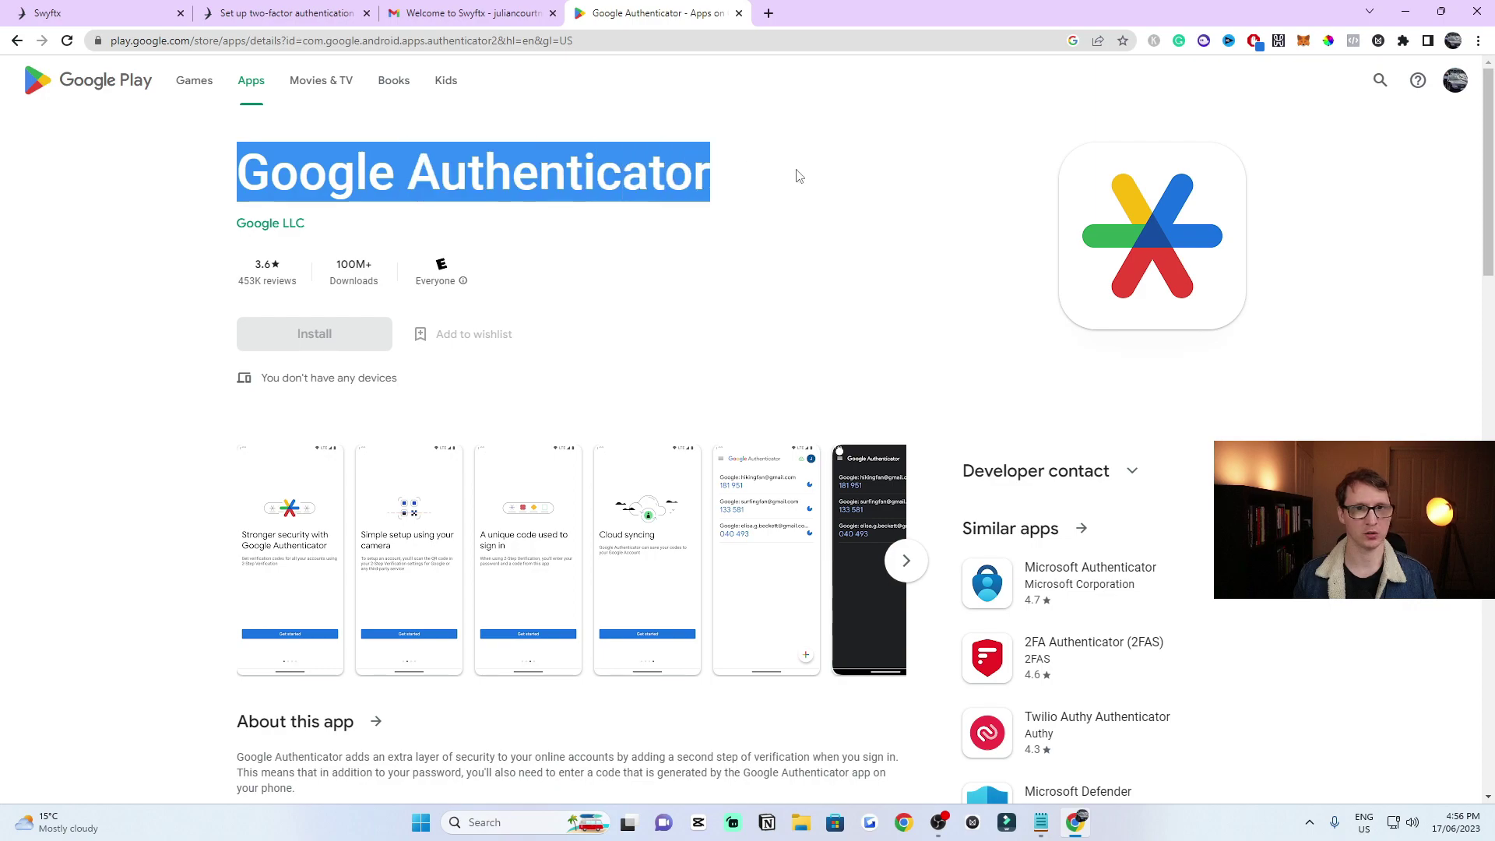
click(767, 243)
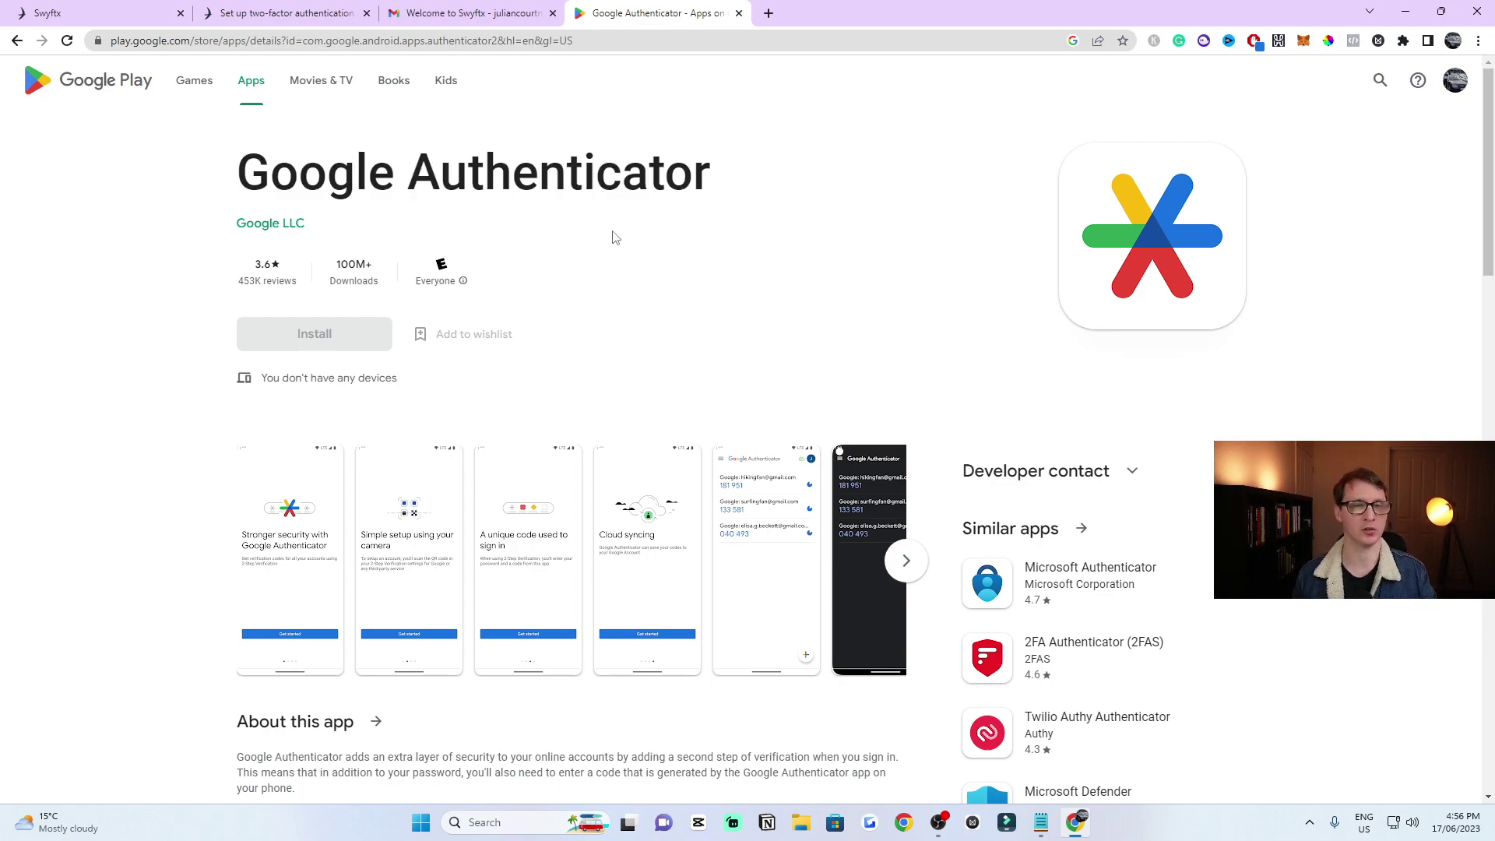
key(ctrl+1)
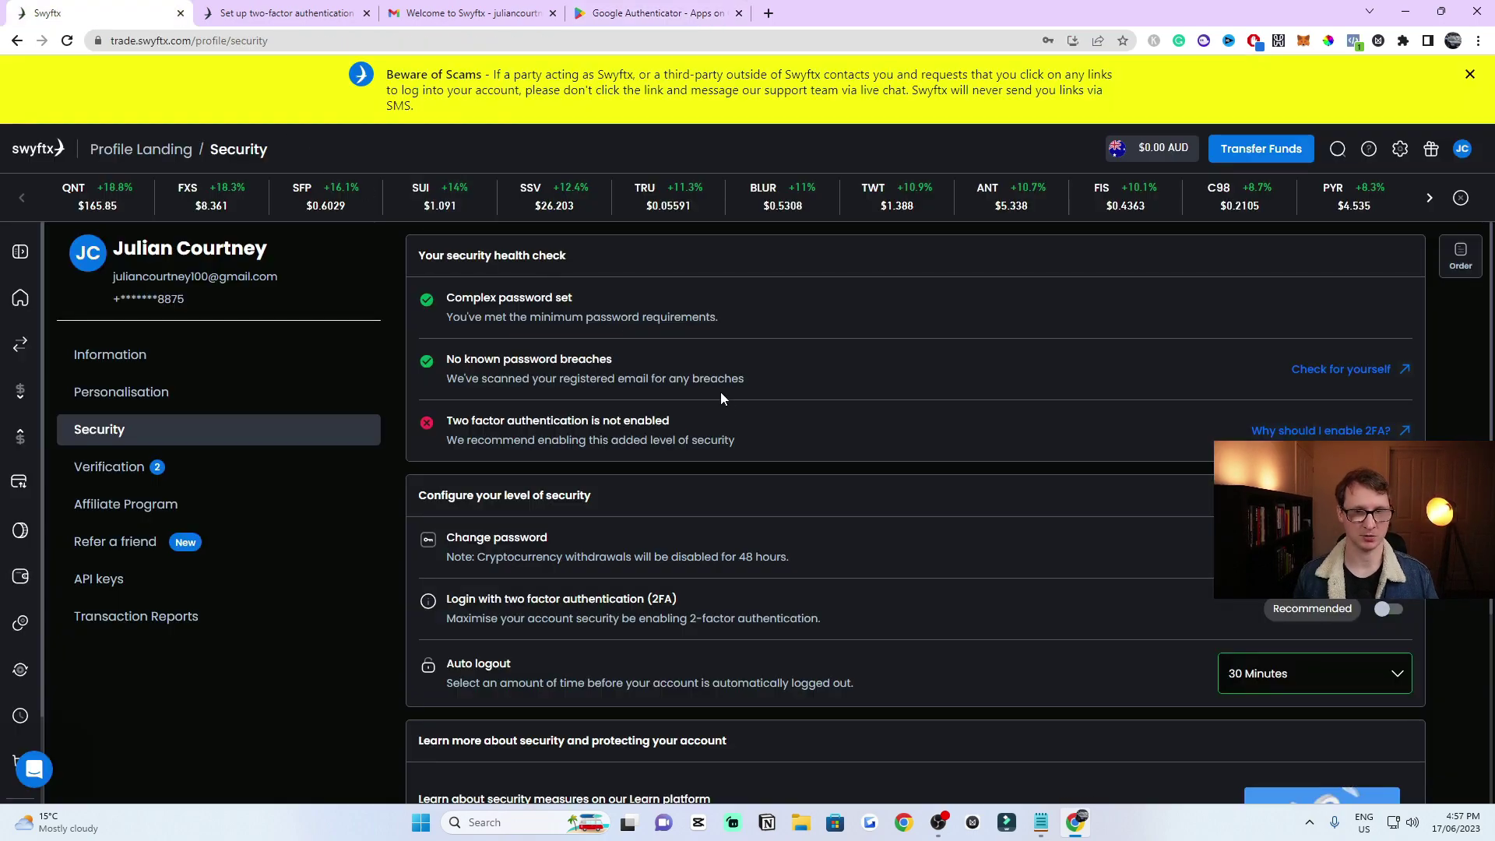
Switch on 'Login with two factor authentication (2FA)' and continue to the QR code and secret key step.
scroll(1302, 425, down, 2)
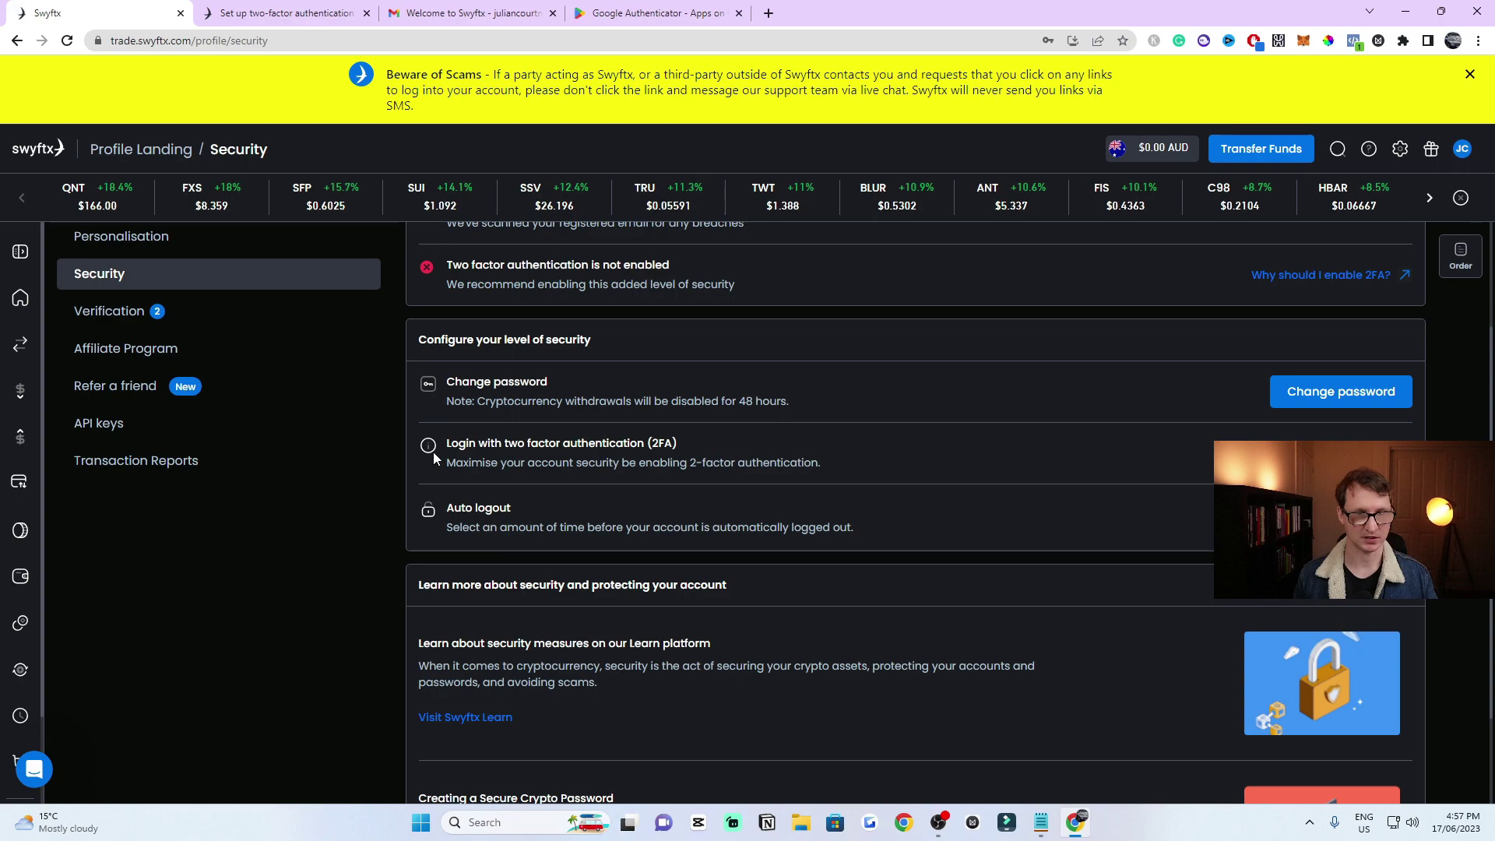
drag(433, 452, 691, 449)
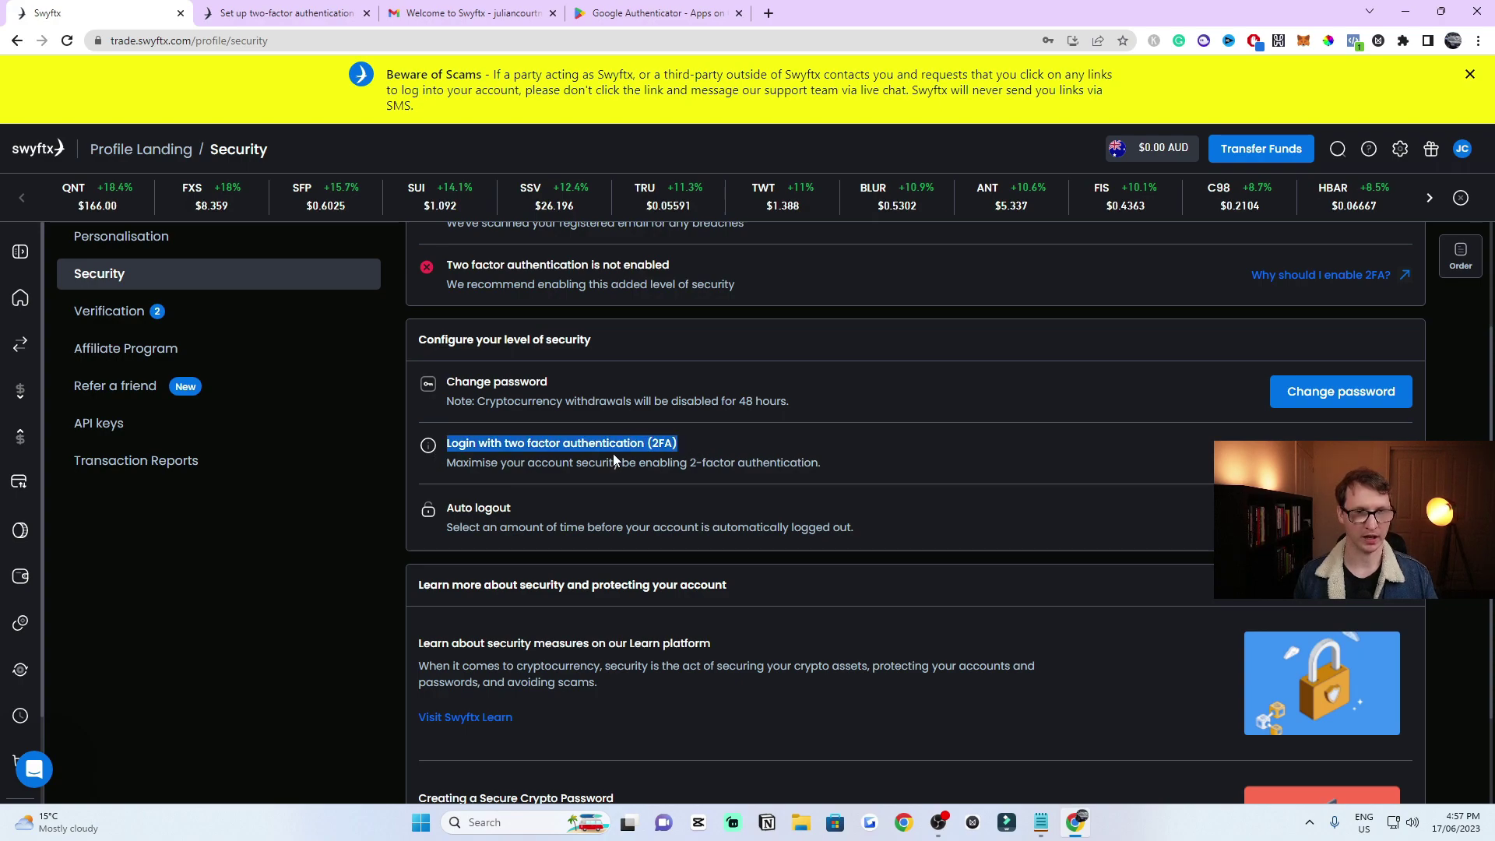
click(583, 446)
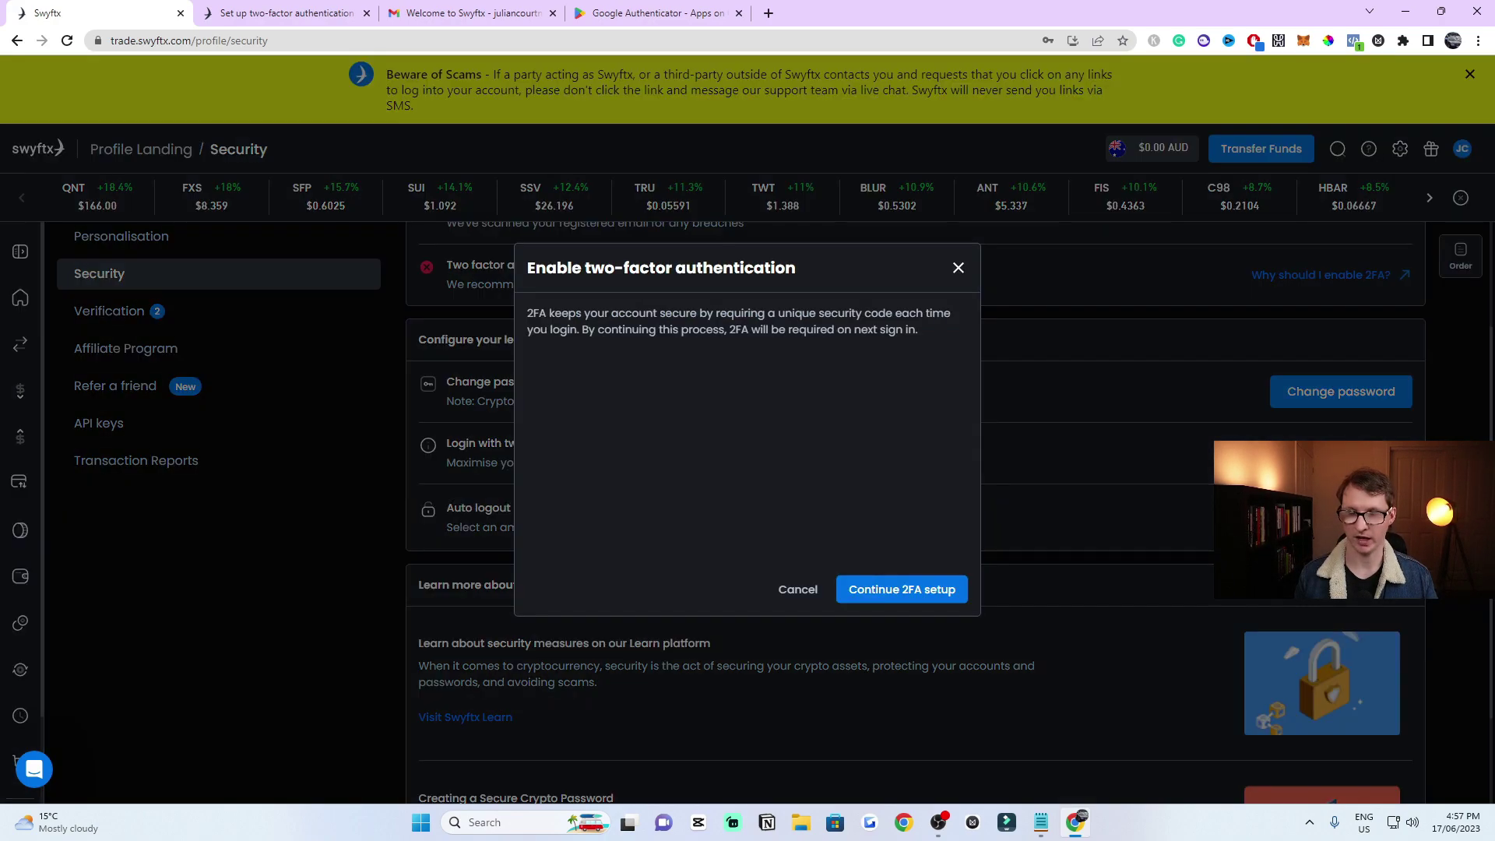
drag(527, 313, 898, 422)
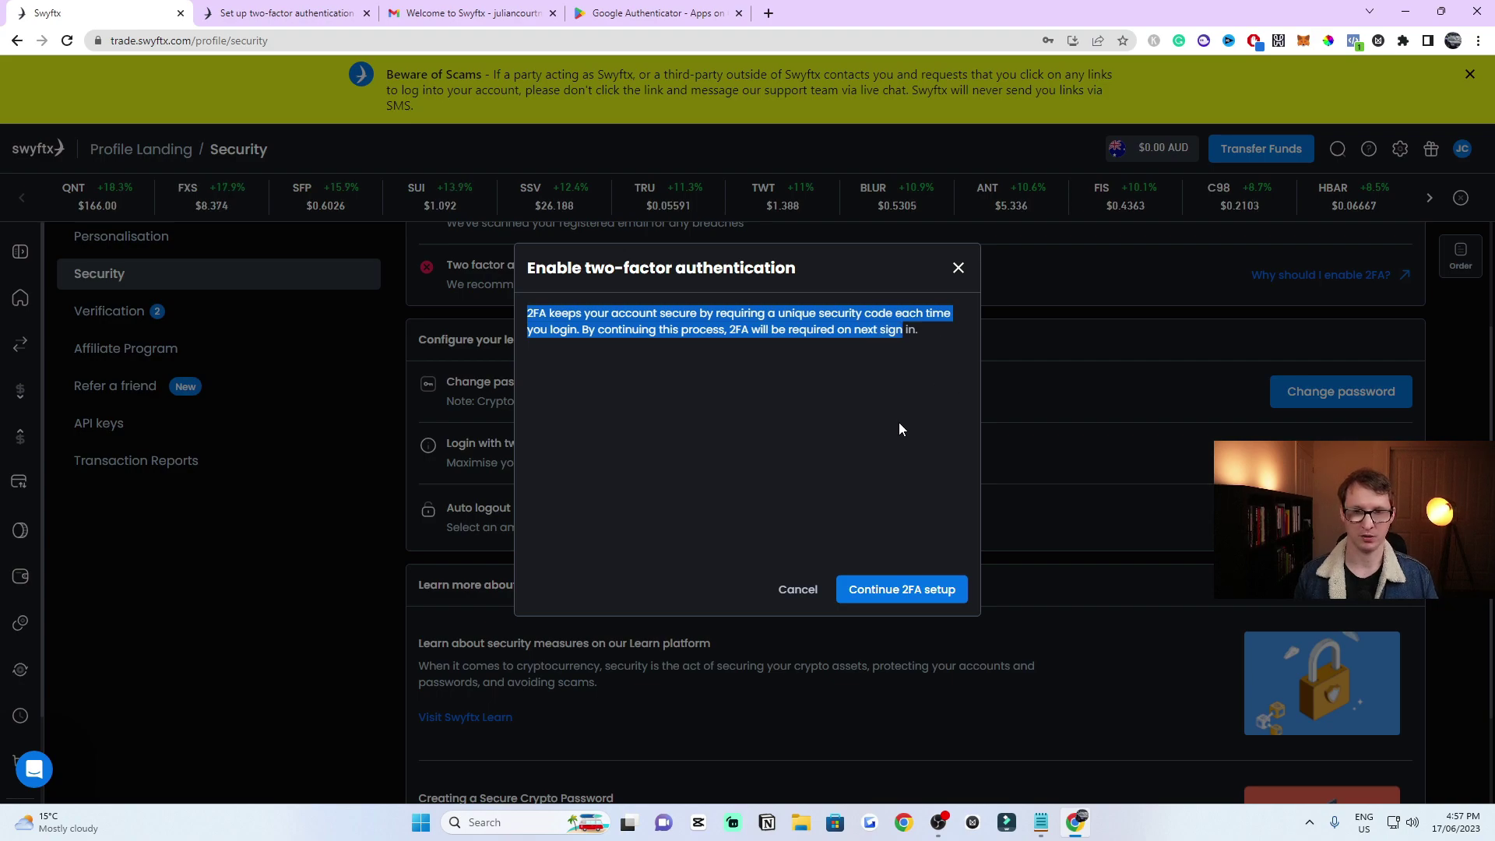
click(902, 555)
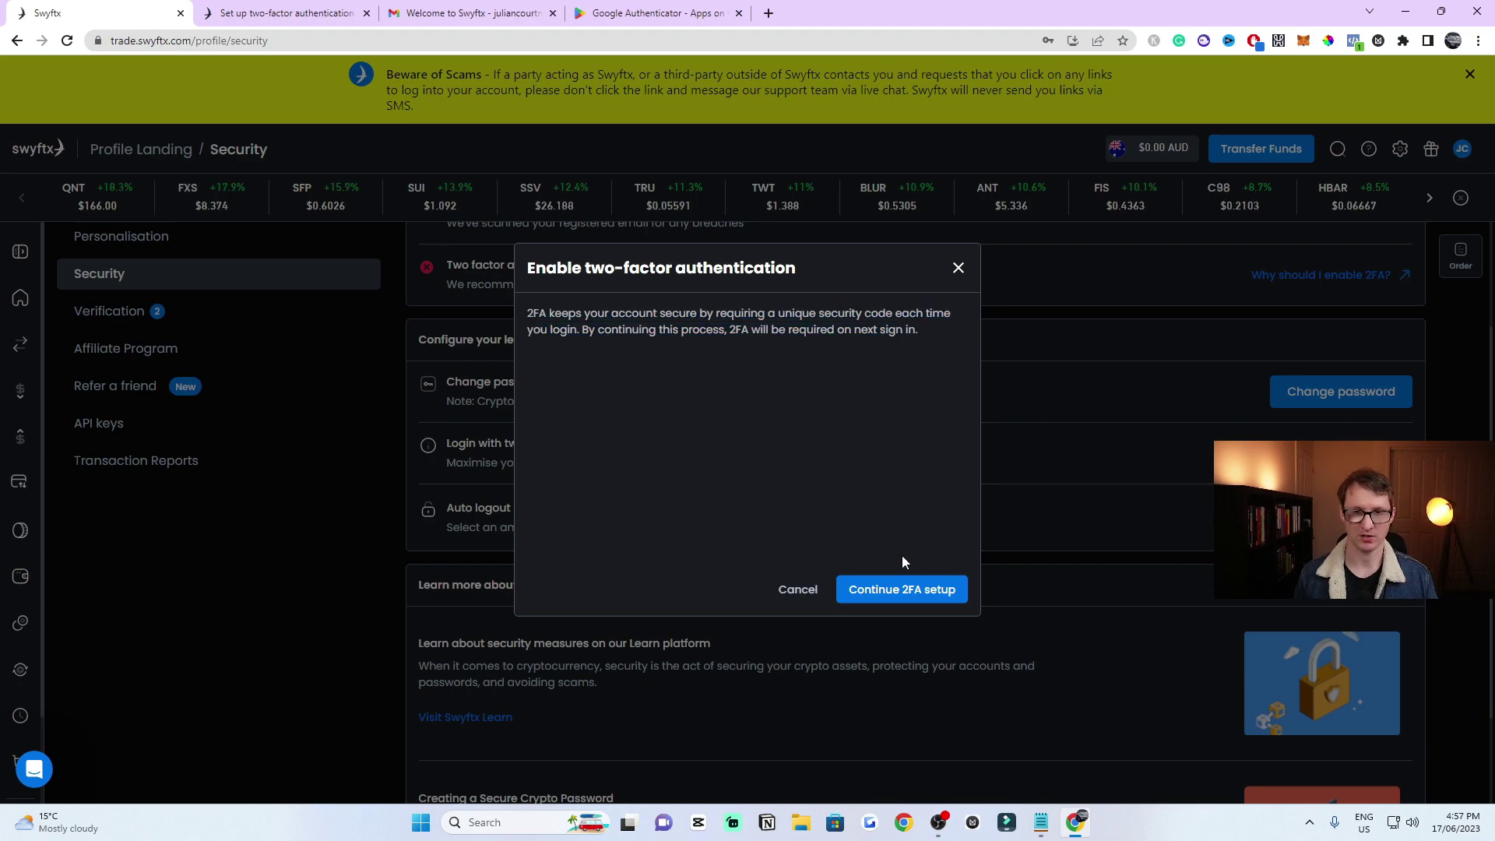
click(900, 595)
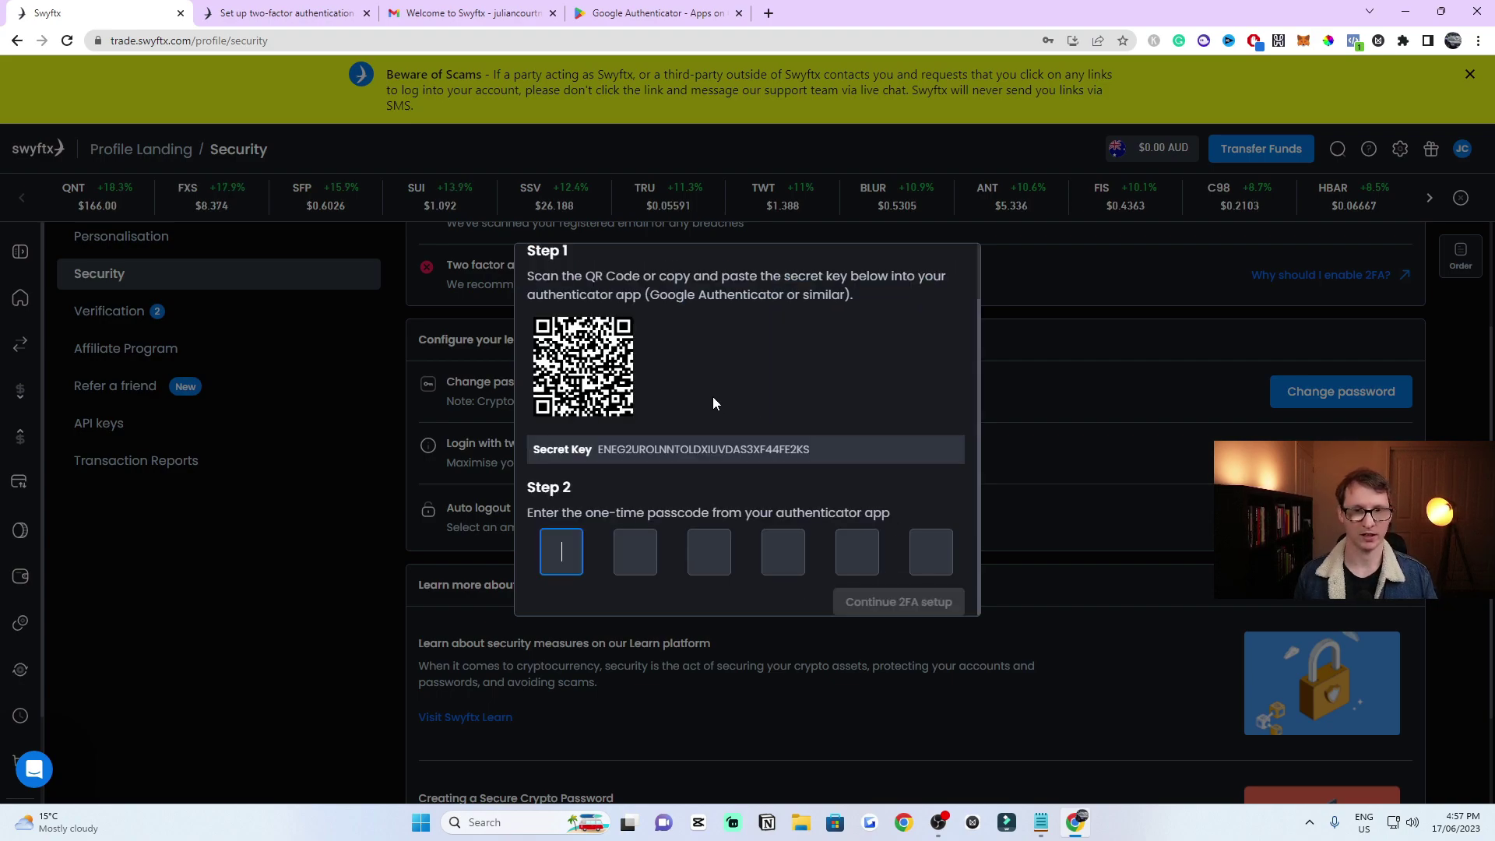
drag(522, 273, 875, 284)
click(894, 320)
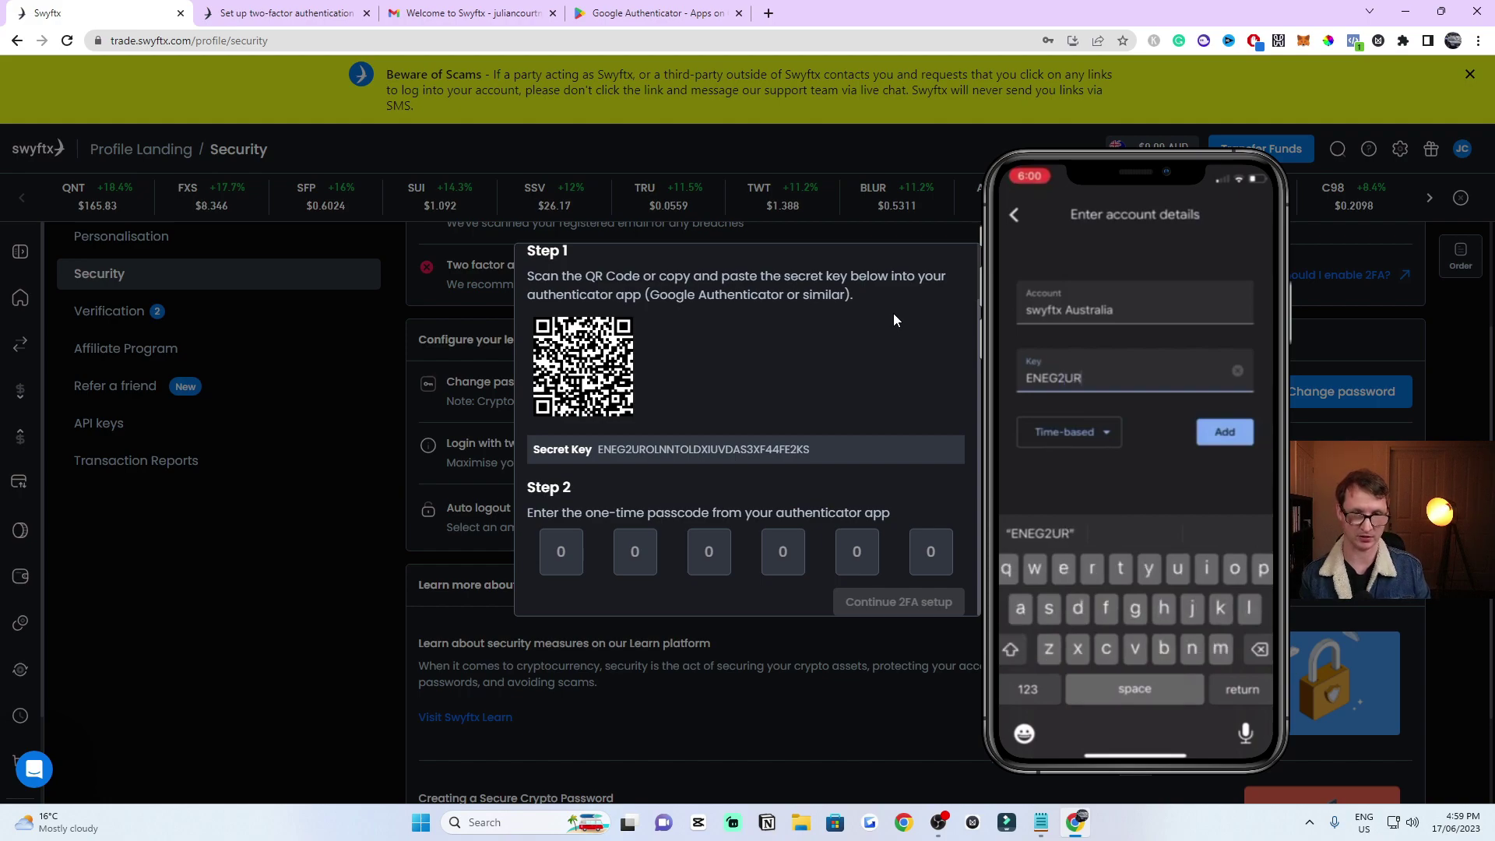
Enter the authenticator's 6-digit passcode and tick 'I have safely recorded this code'.
click(572, 550)
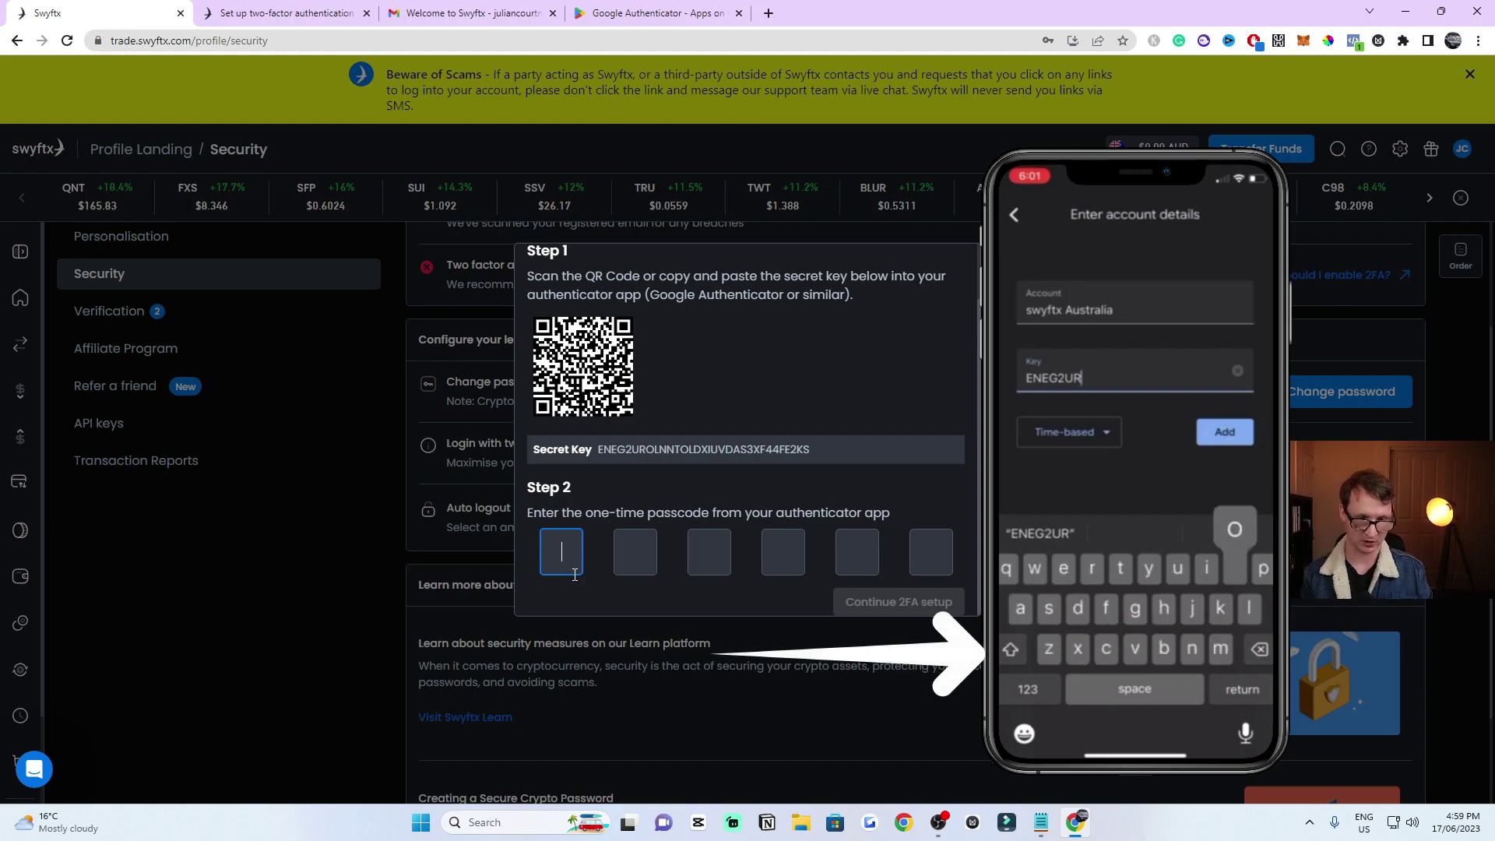
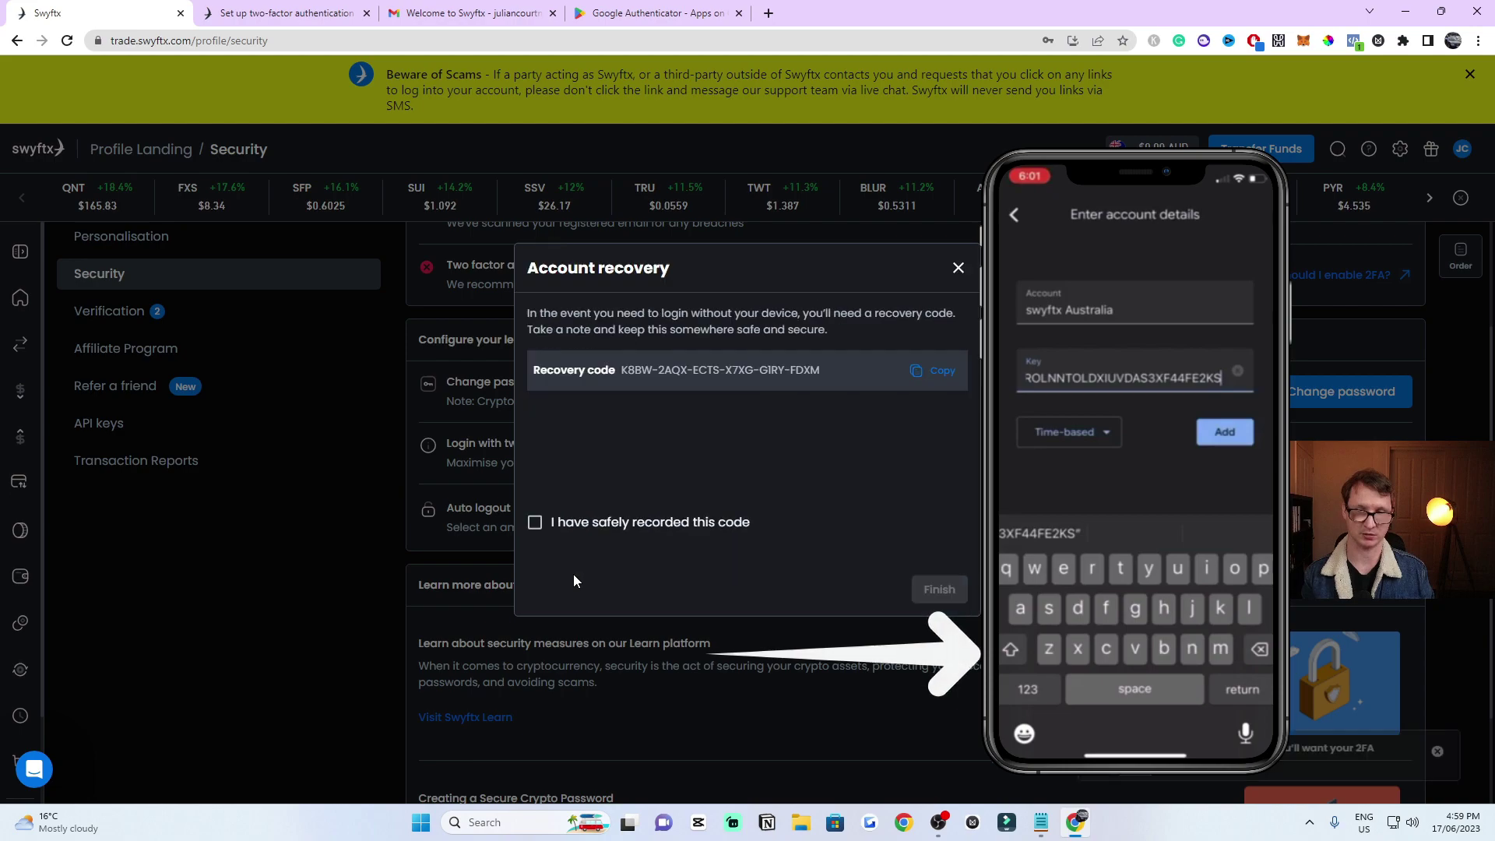
click(623, 522)
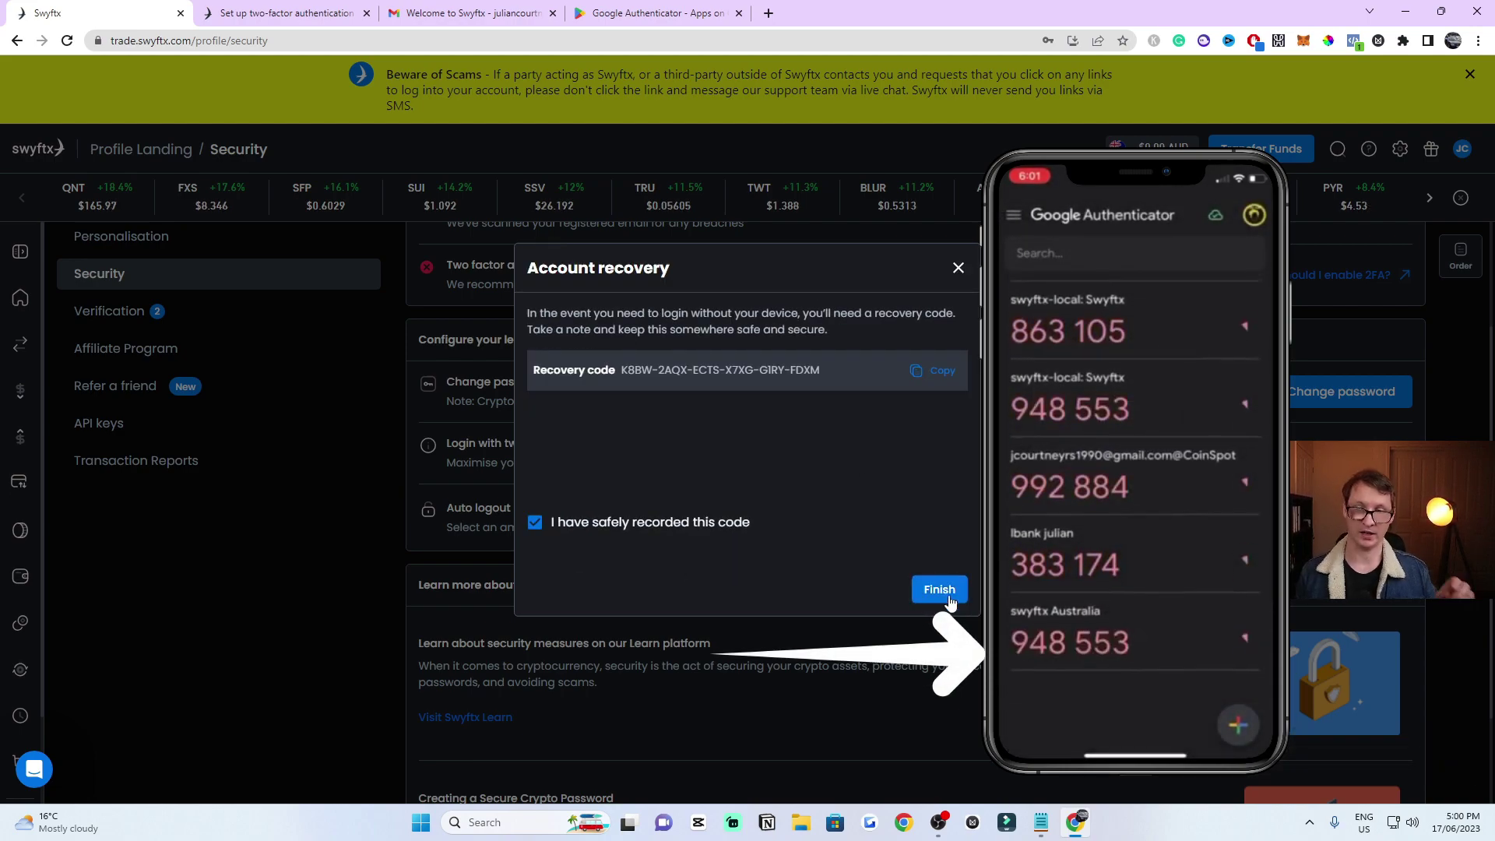
Finish the 2FA setup, then start signing back in on the login page after the forced logout.
click(940, 590)
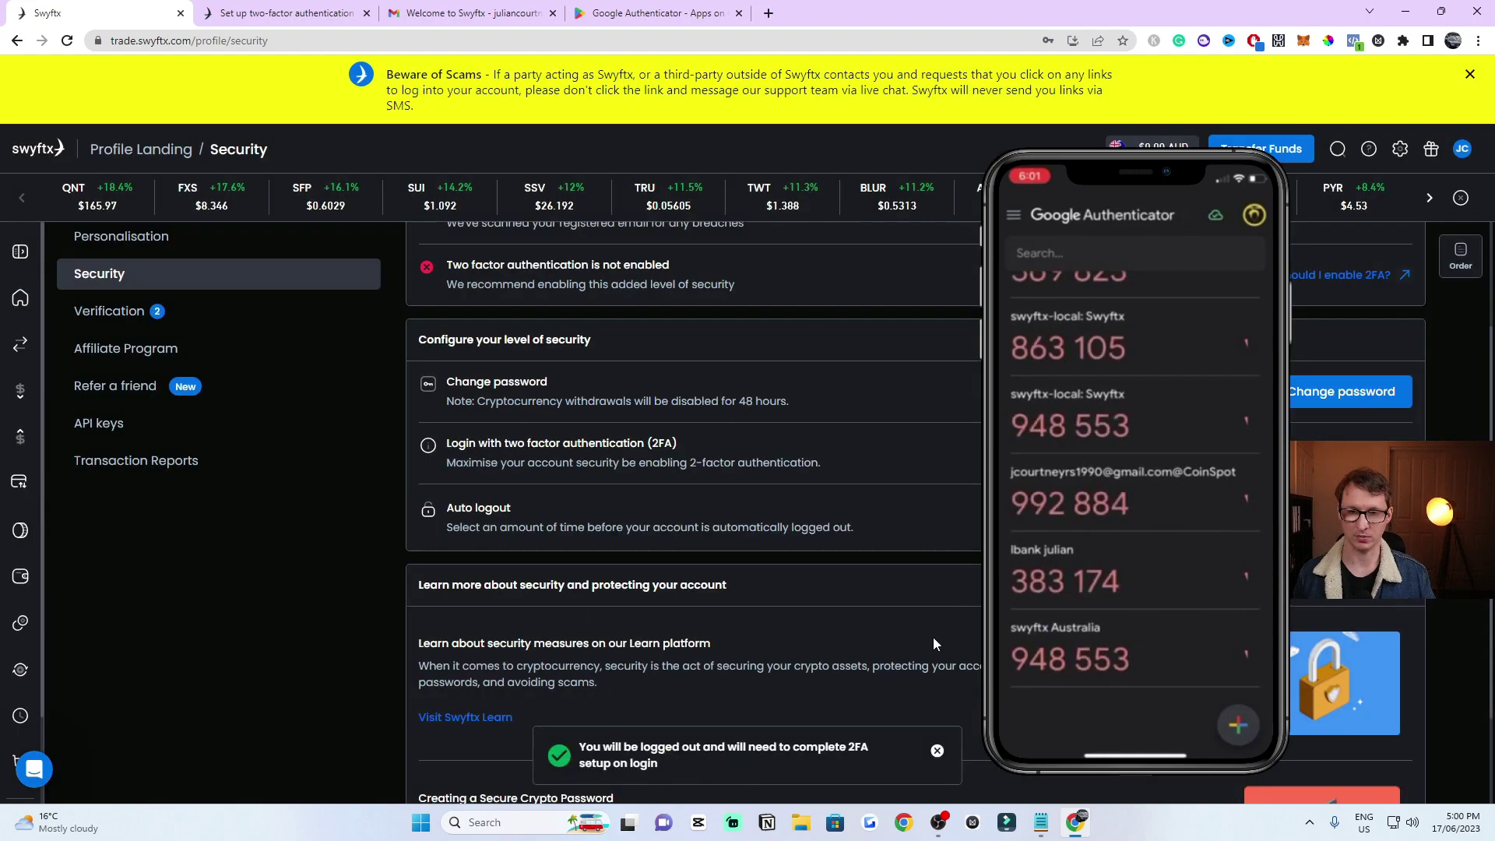
triple_click(749, 743)
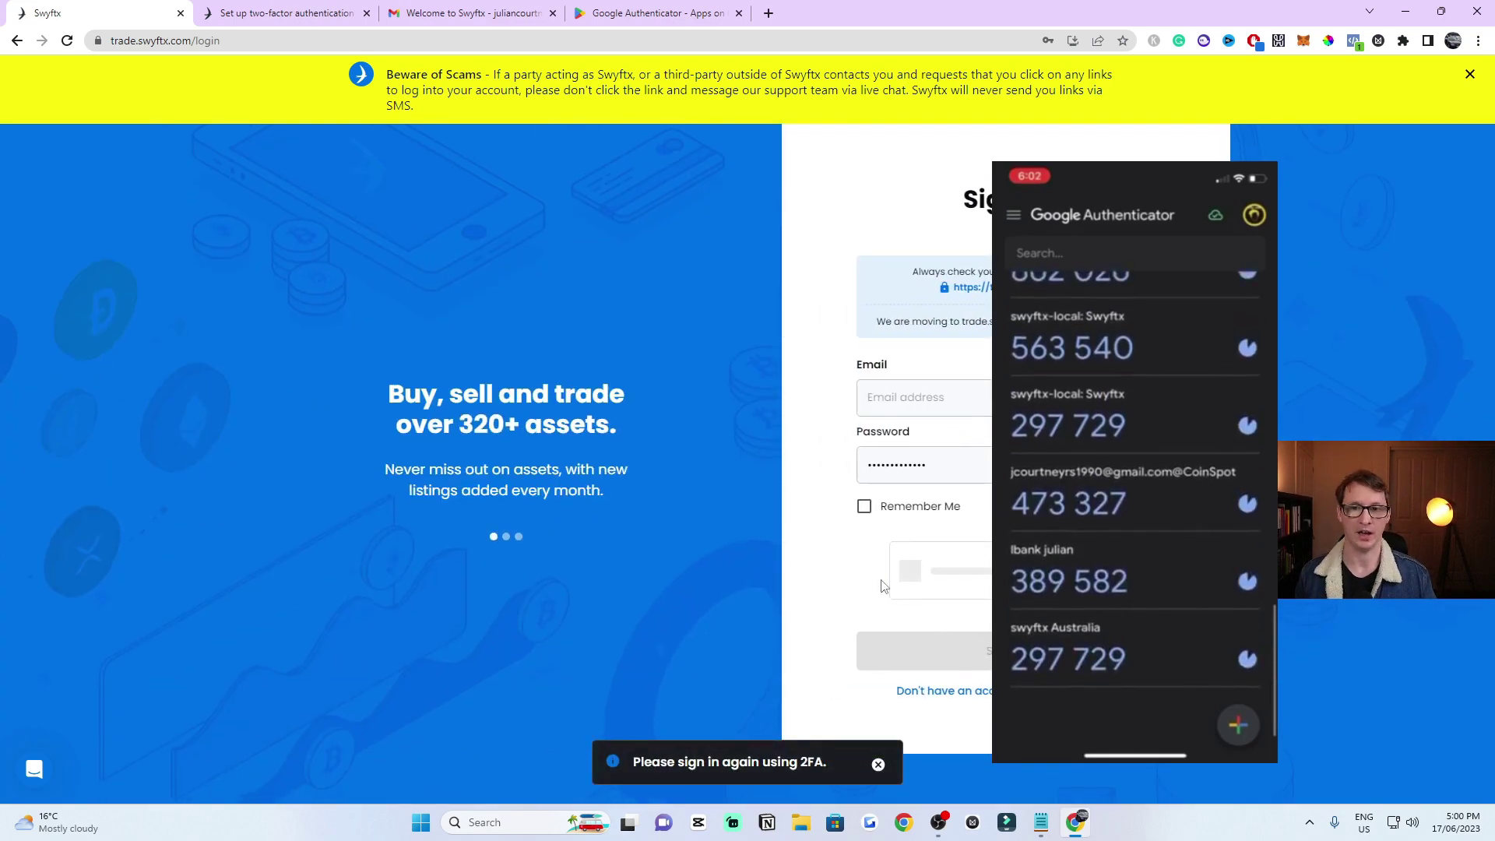
click(904, 397)
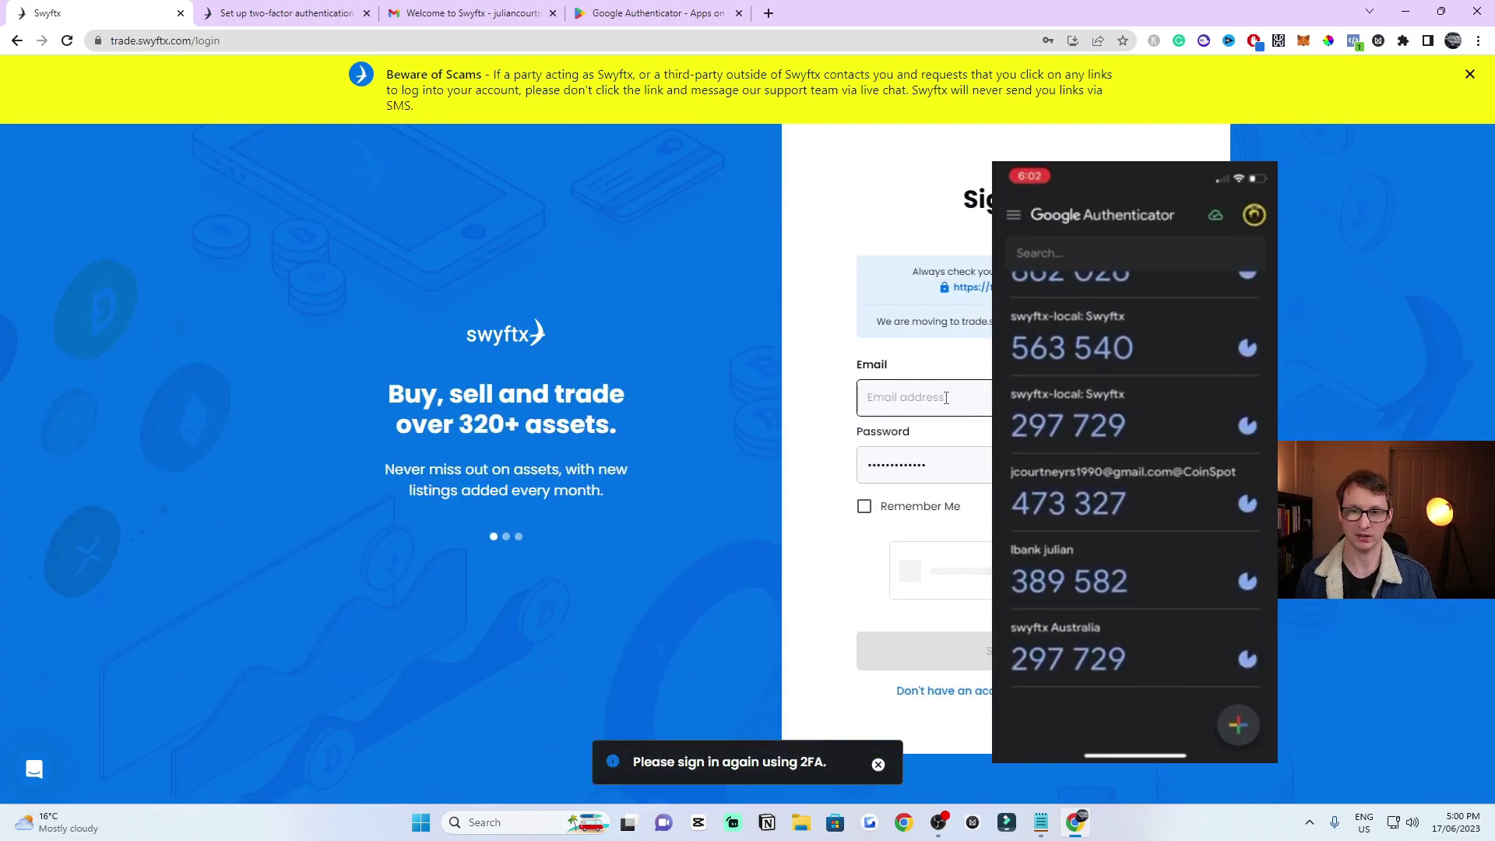
double_click(763, 393)
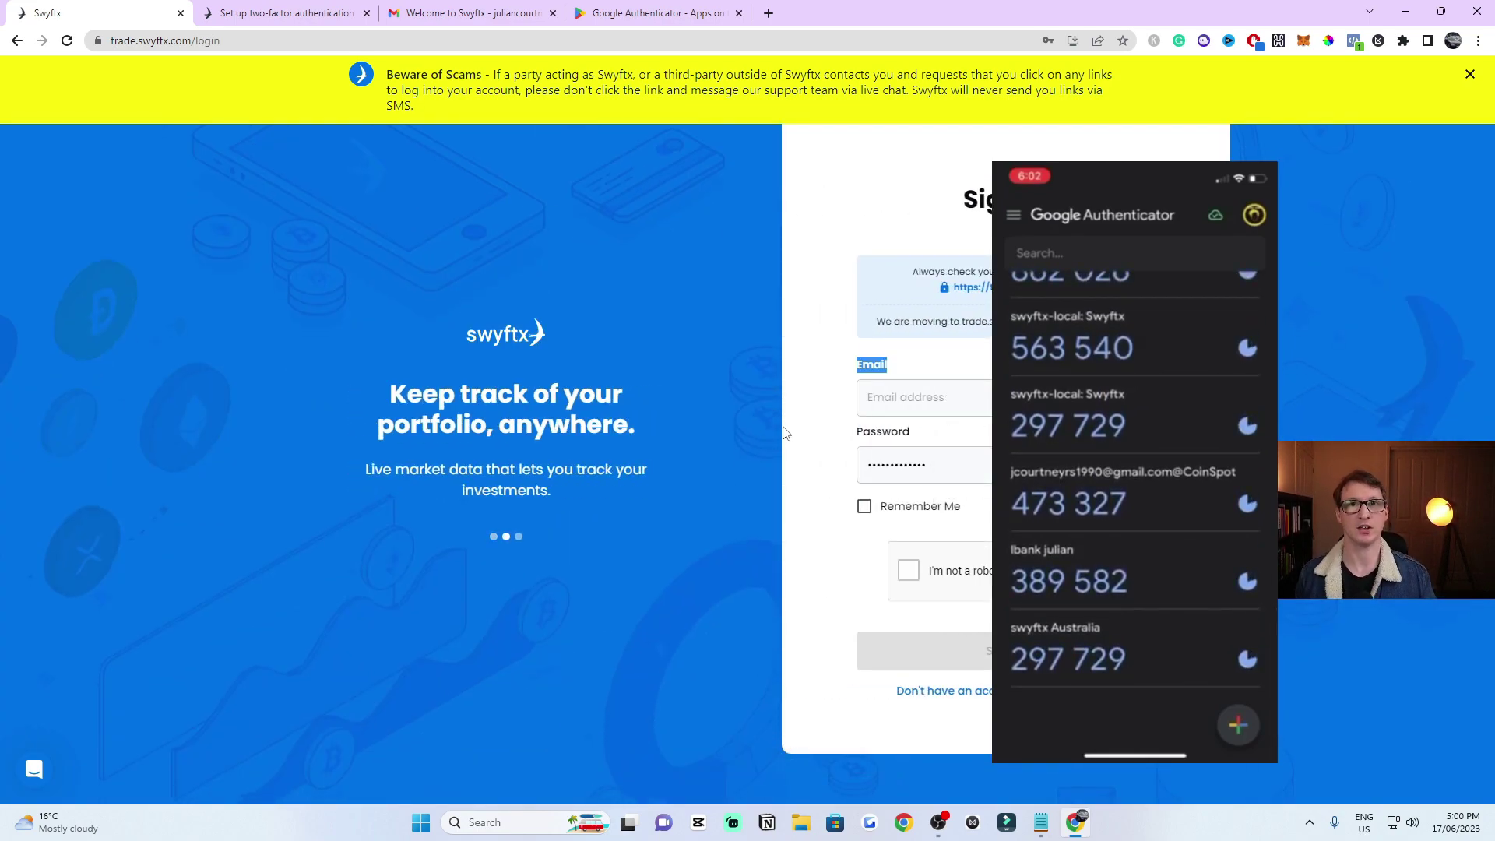
click(872, 373)
click(839, 396)
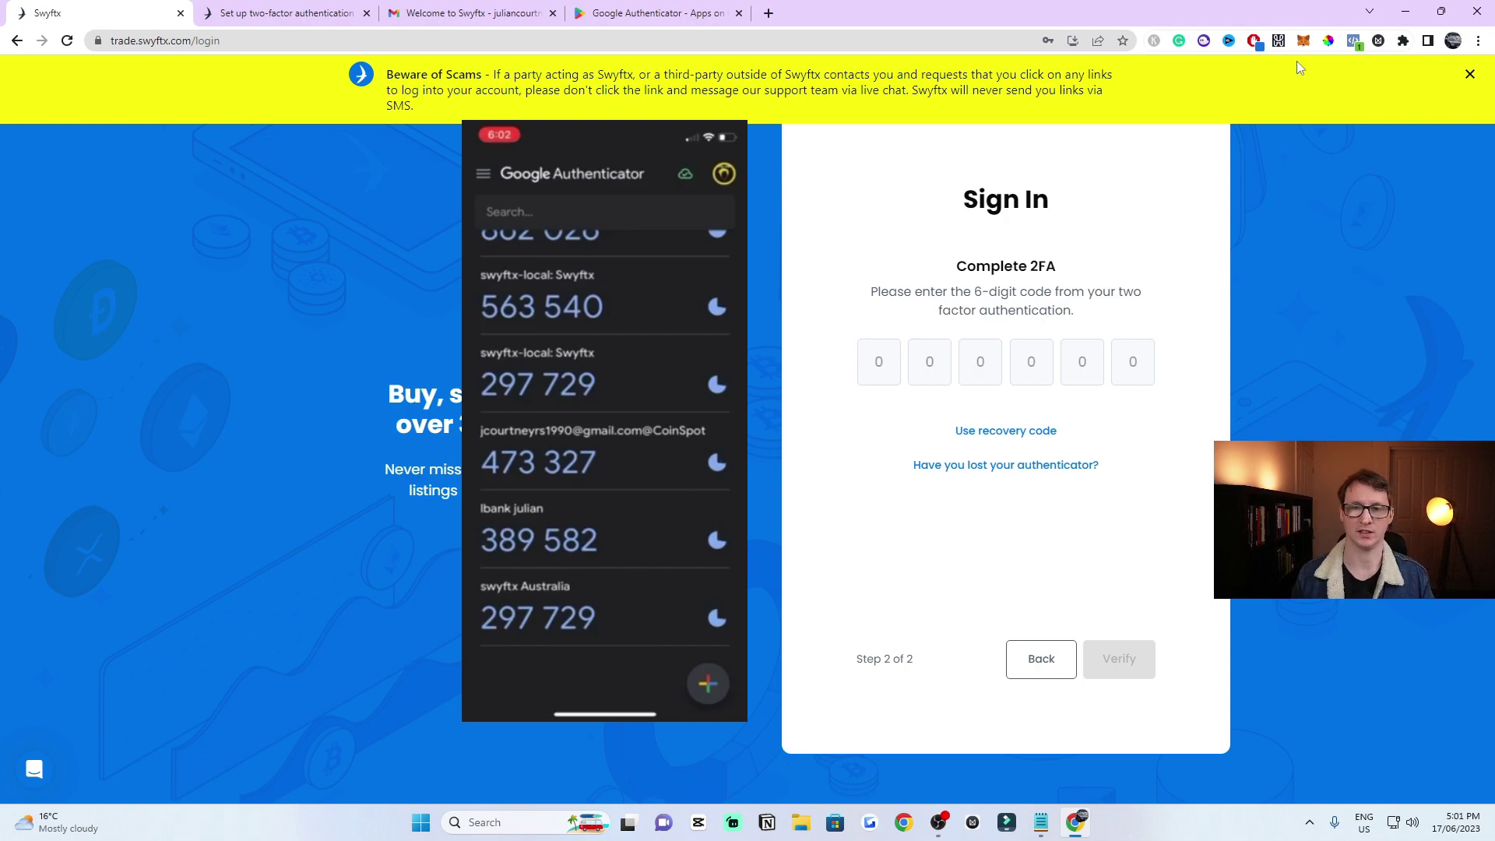
Type the authenticator's 6-digit sign-in code into the Complete 2FA boxes.
click(876, 372)
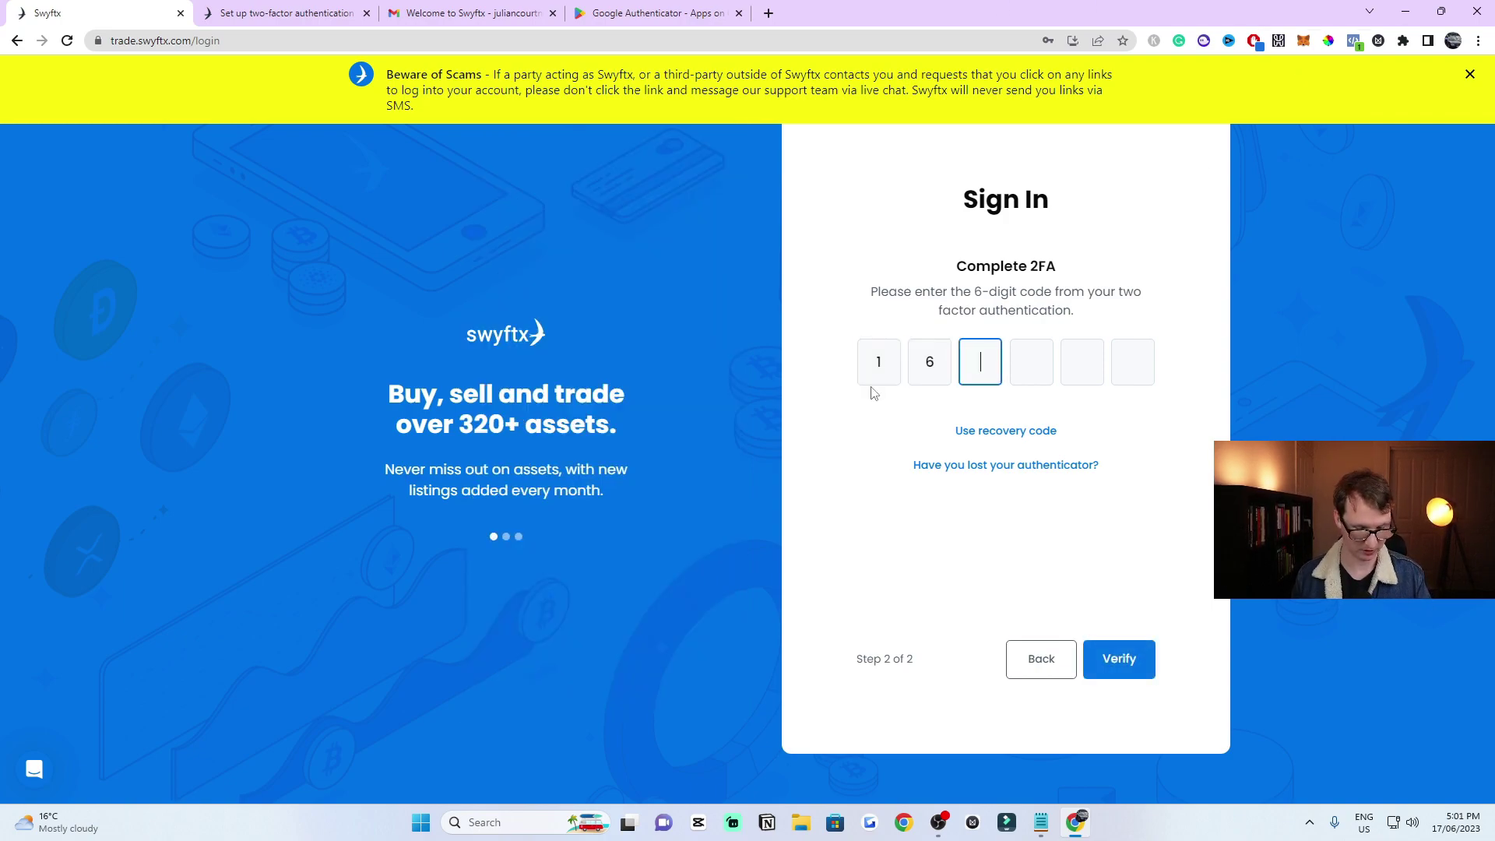
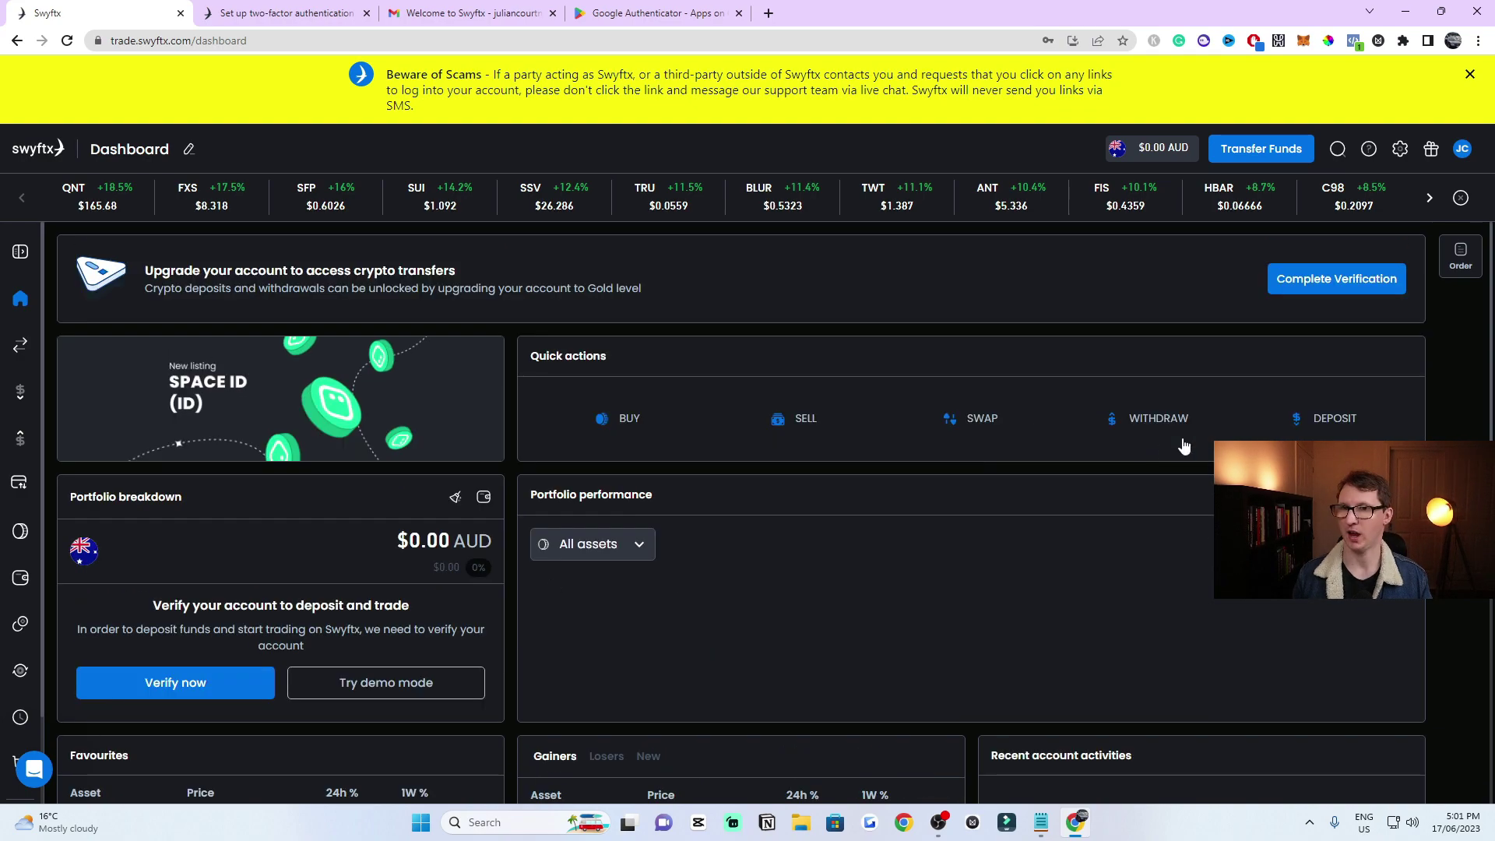
Go to Profile > Security from the JC avatar menu and check the 2FA enabled status.
click(1462, 153)
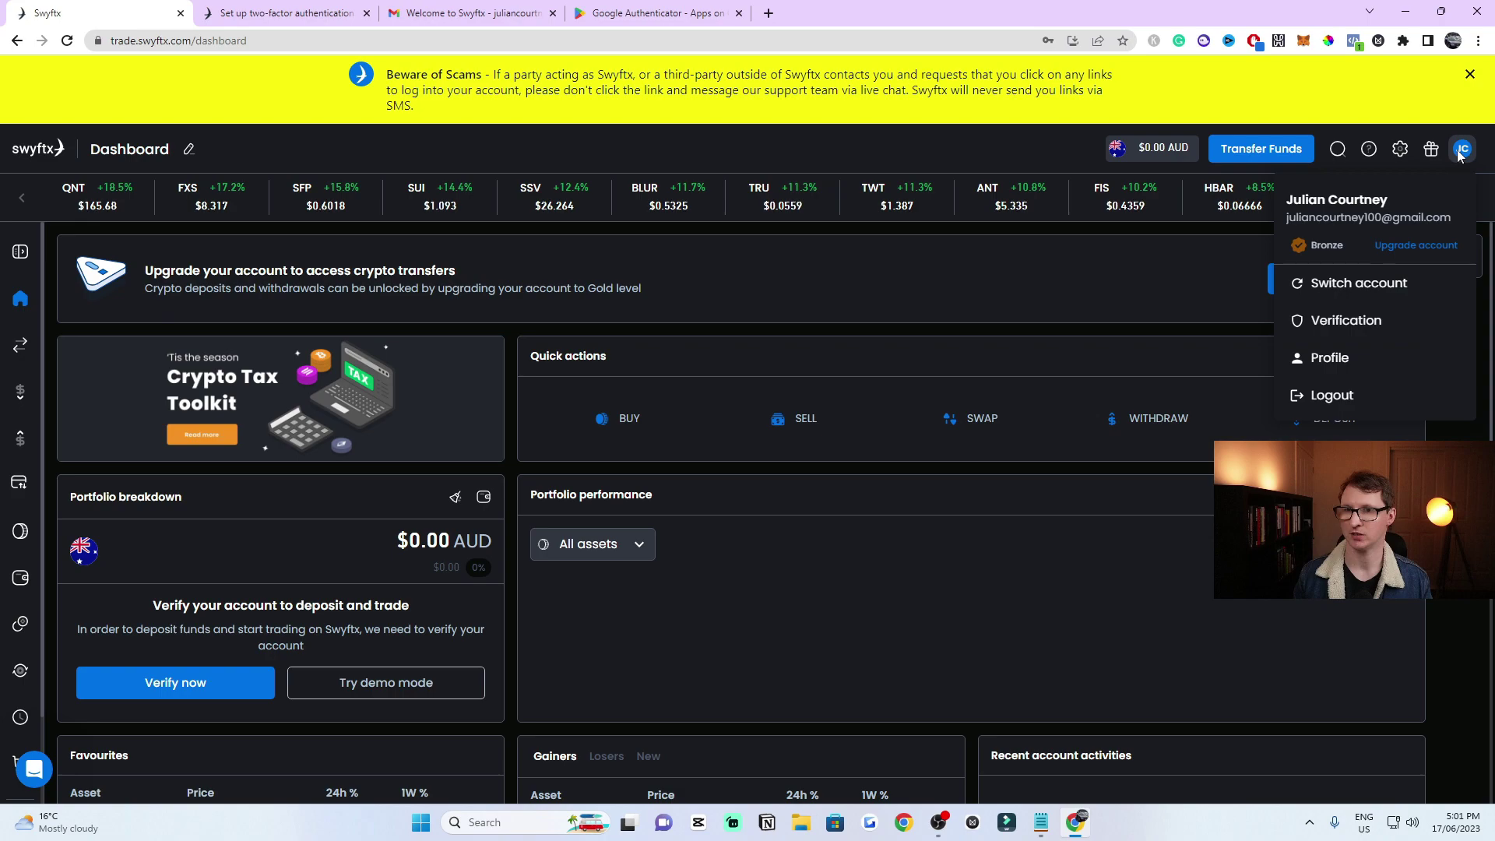
click(1334, 361)
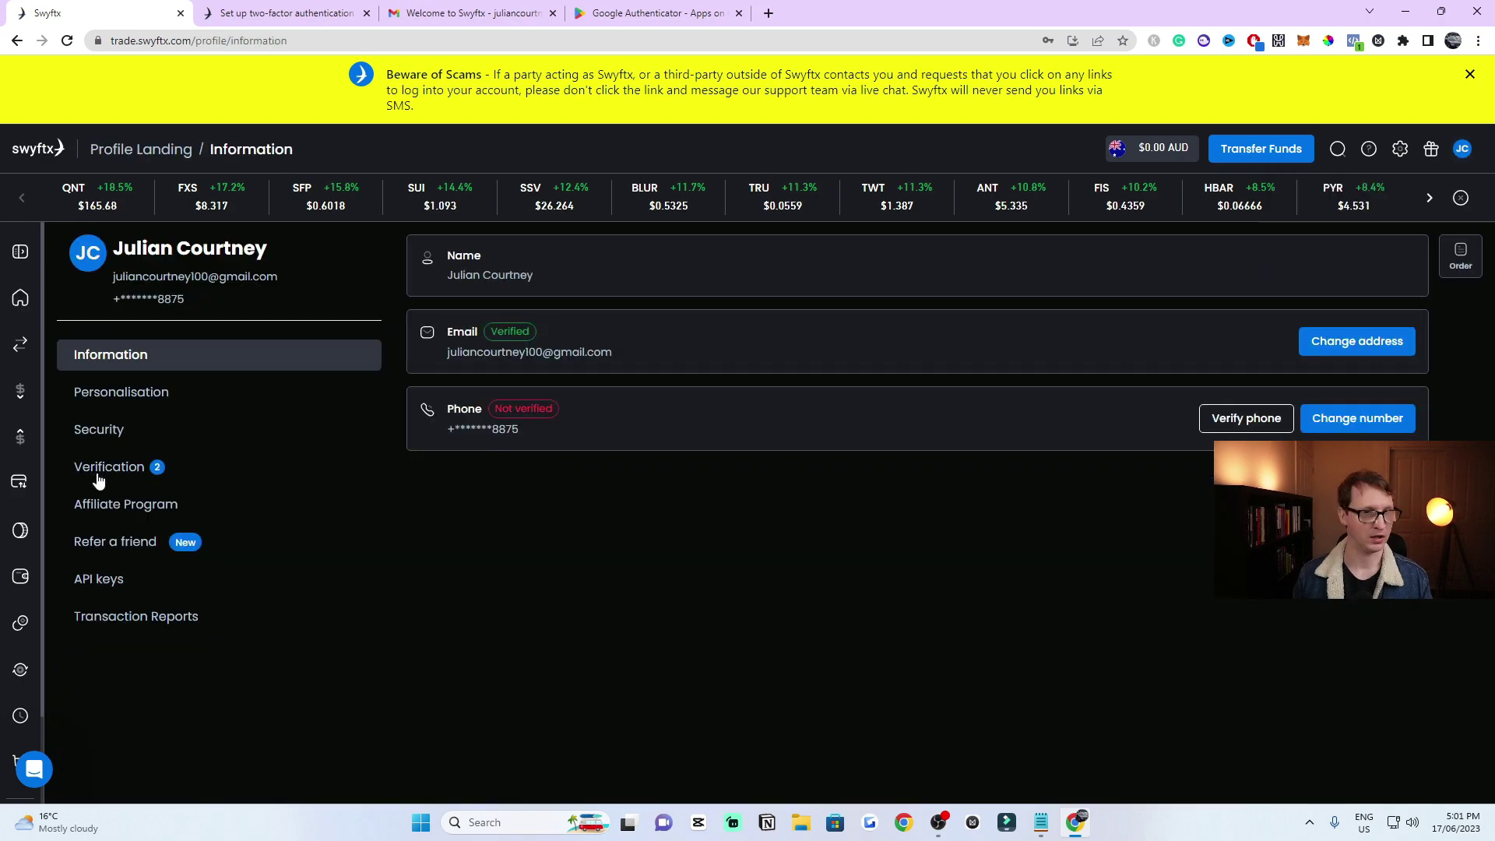
click(98, 430)
drag(690, 421, 468, 421)
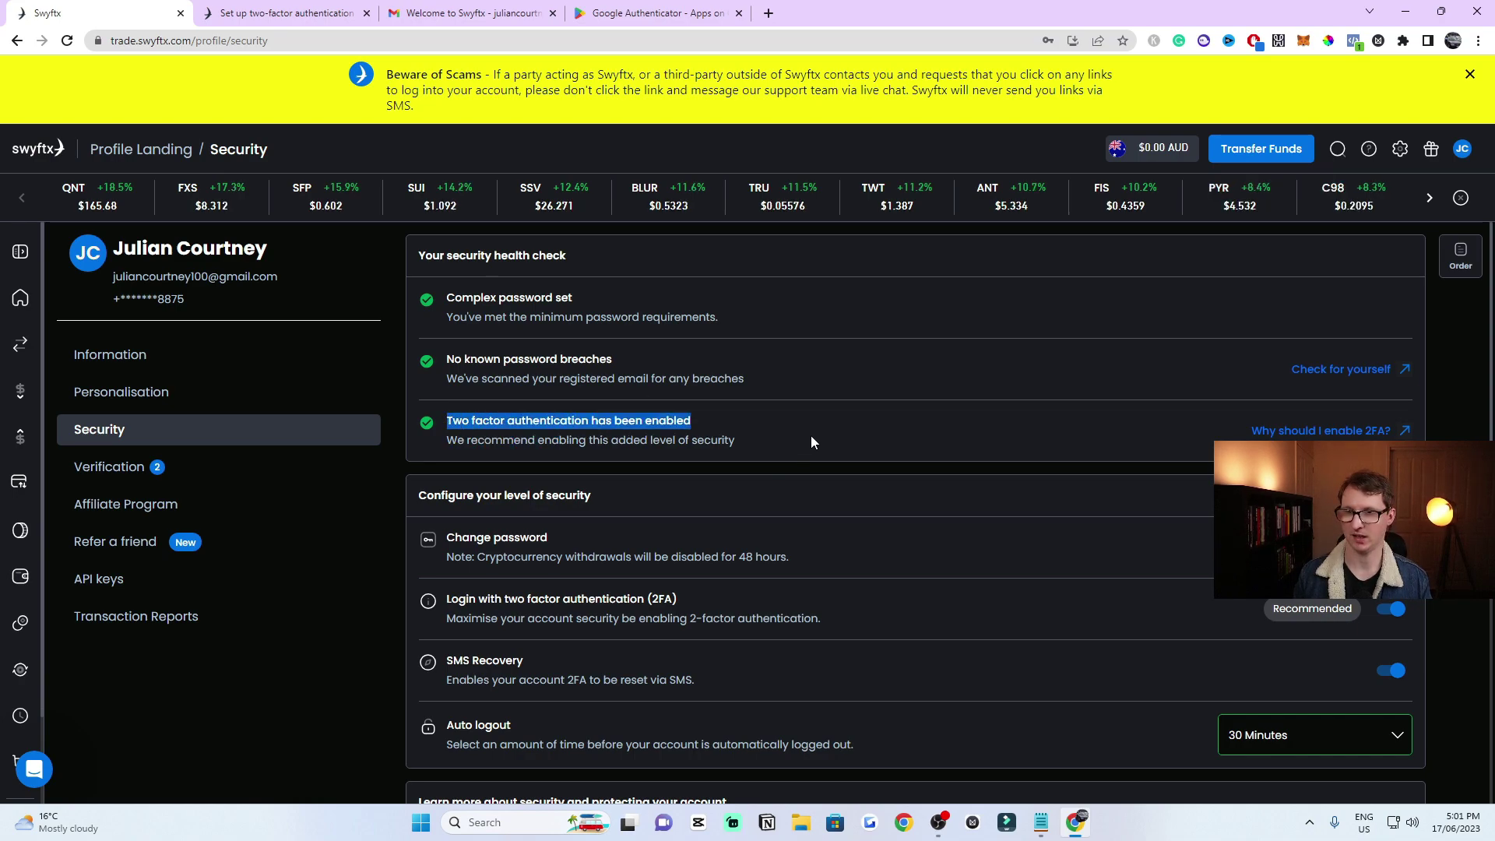
click(784, 454)
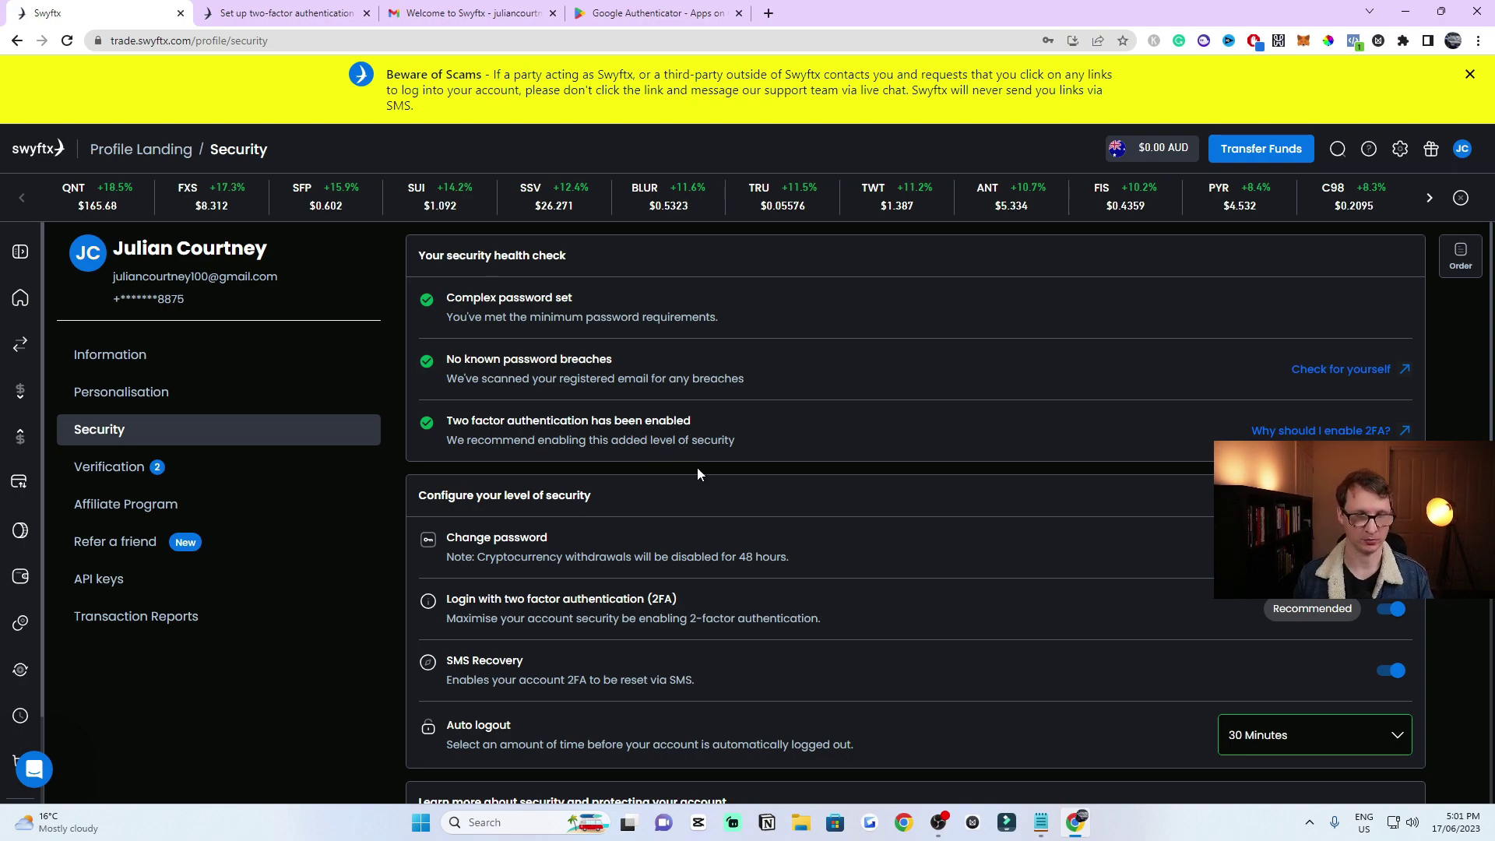
scroll(697, 473, down, 2)
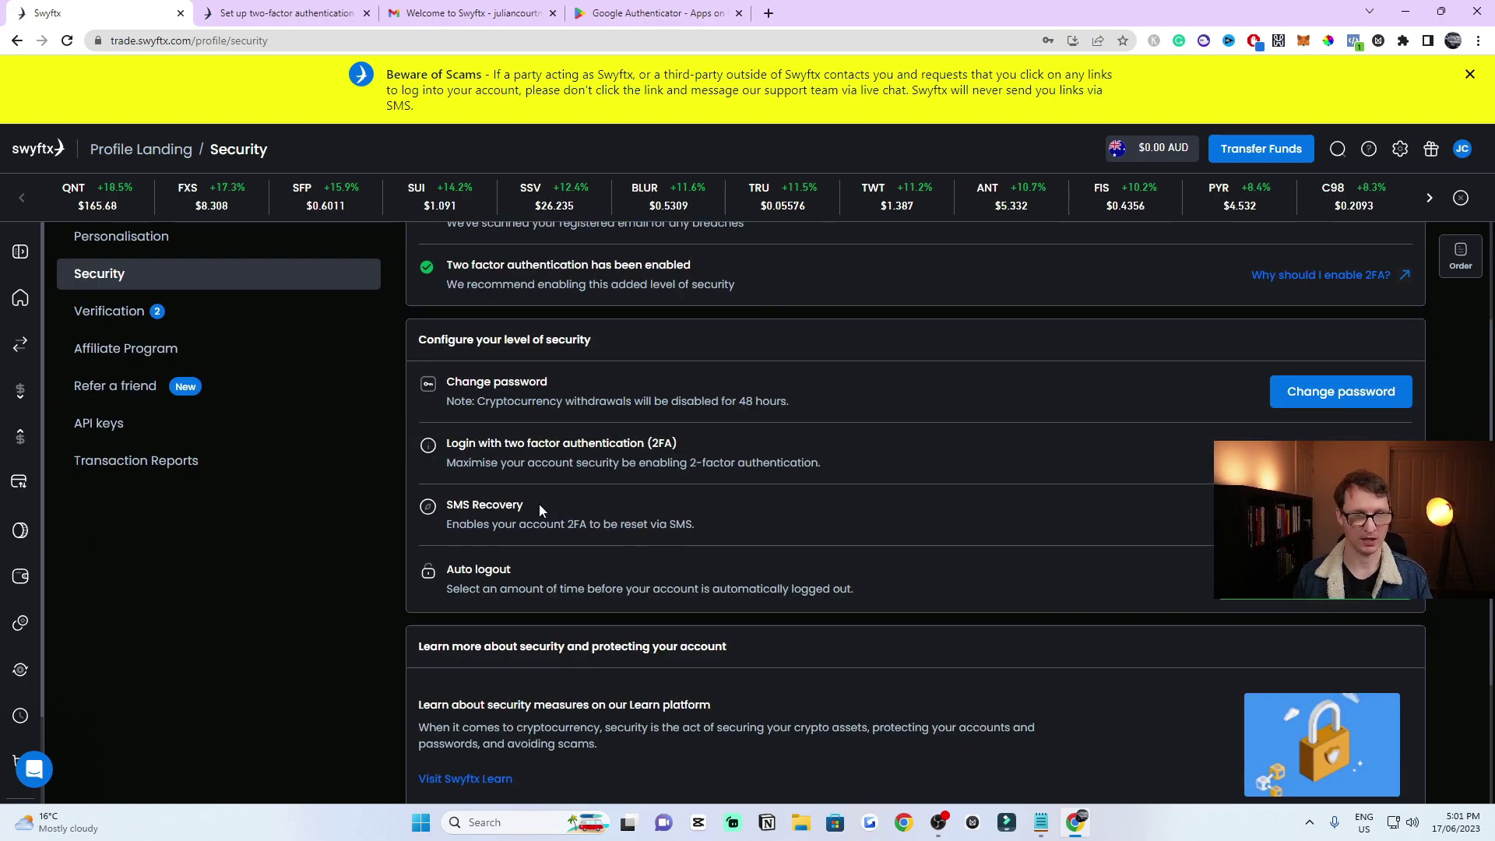
drag(539, 503, 703, 532)
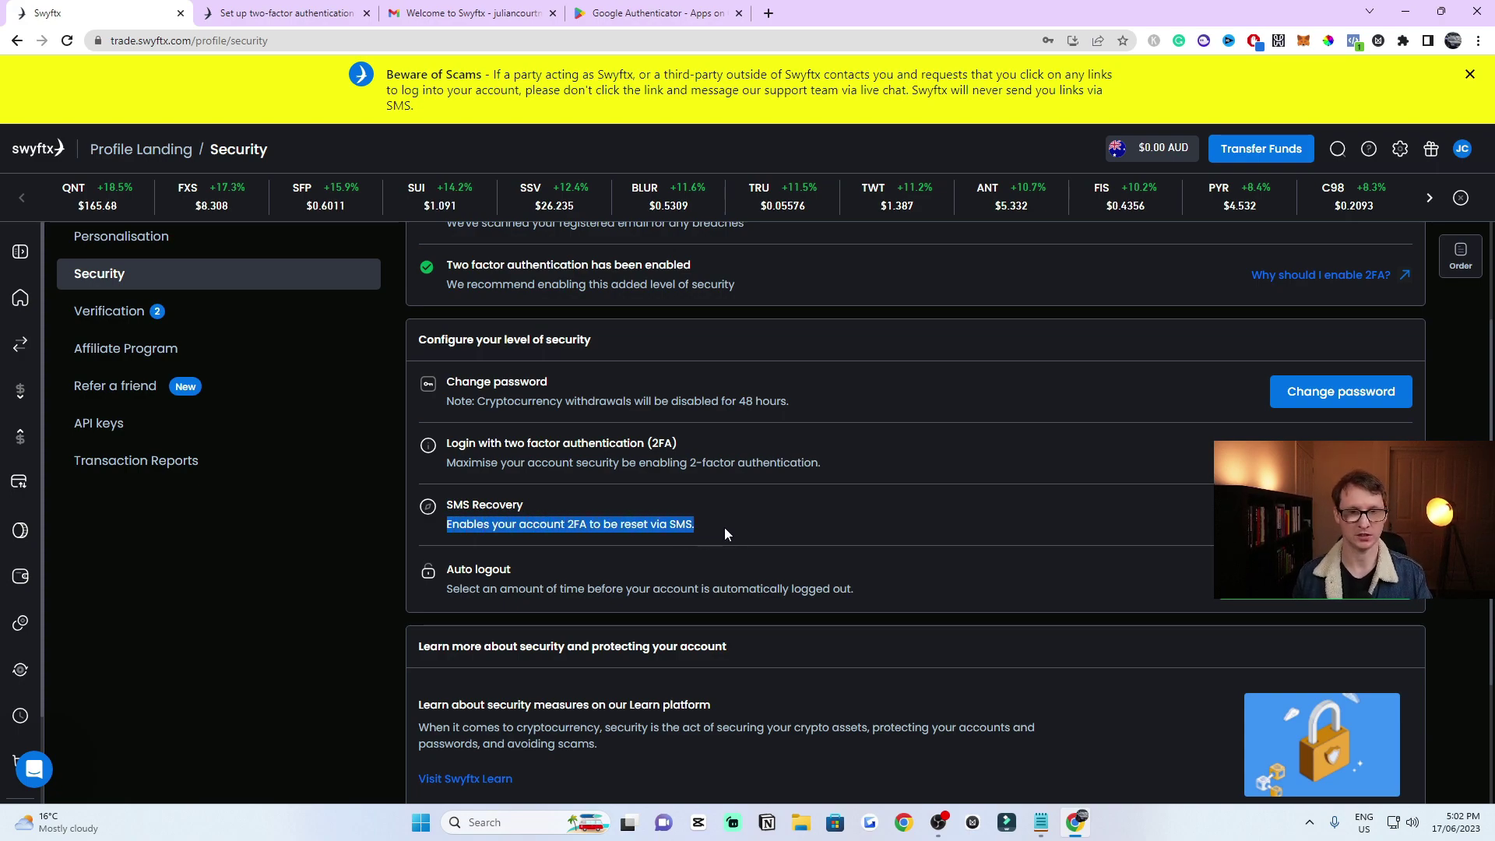
click(731, 531)
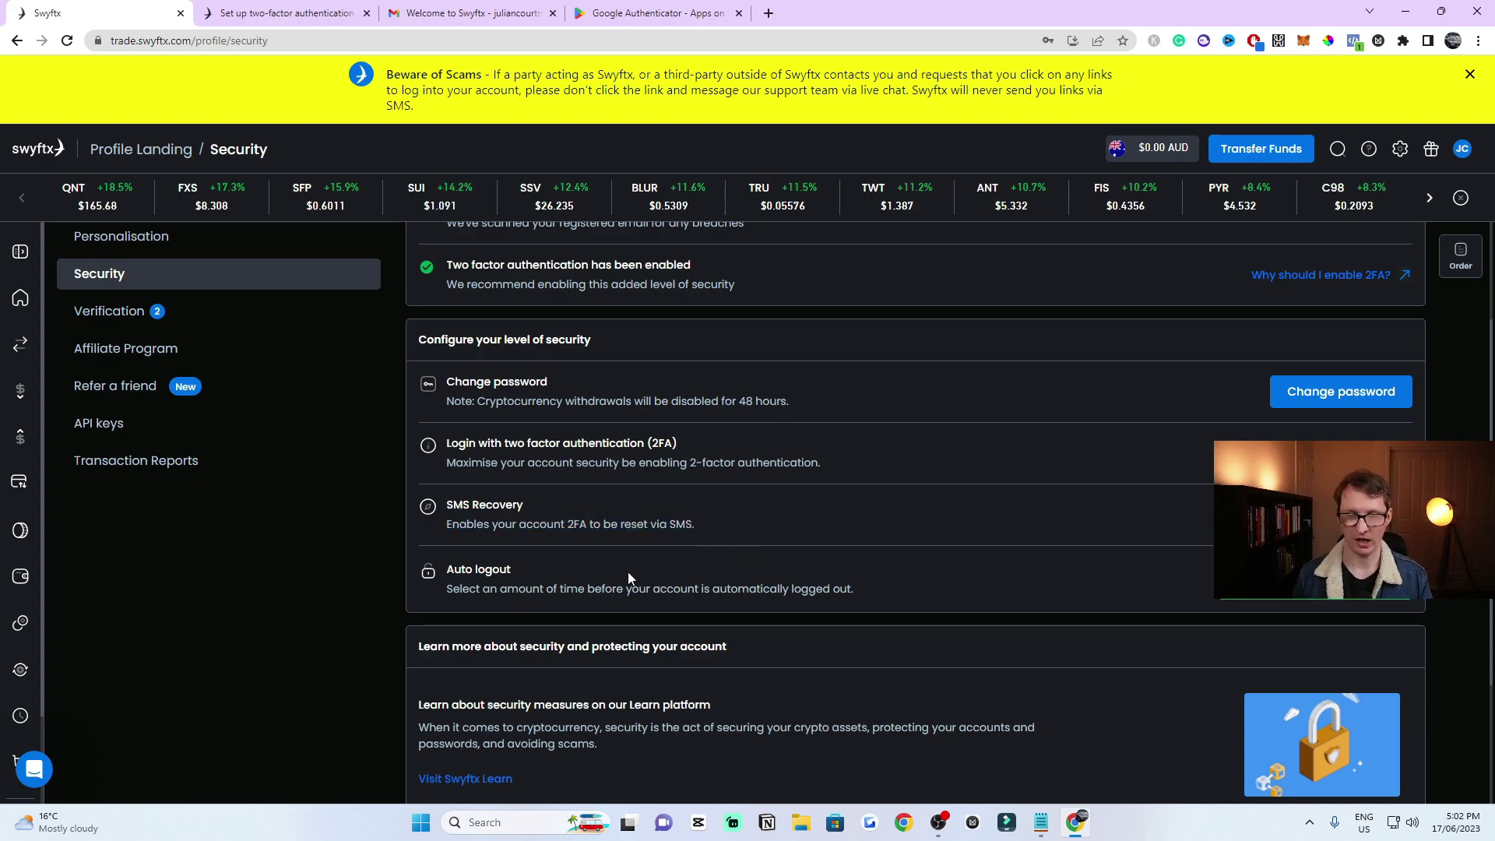
drag(445, 575, 974, 587)
click(973, 587)
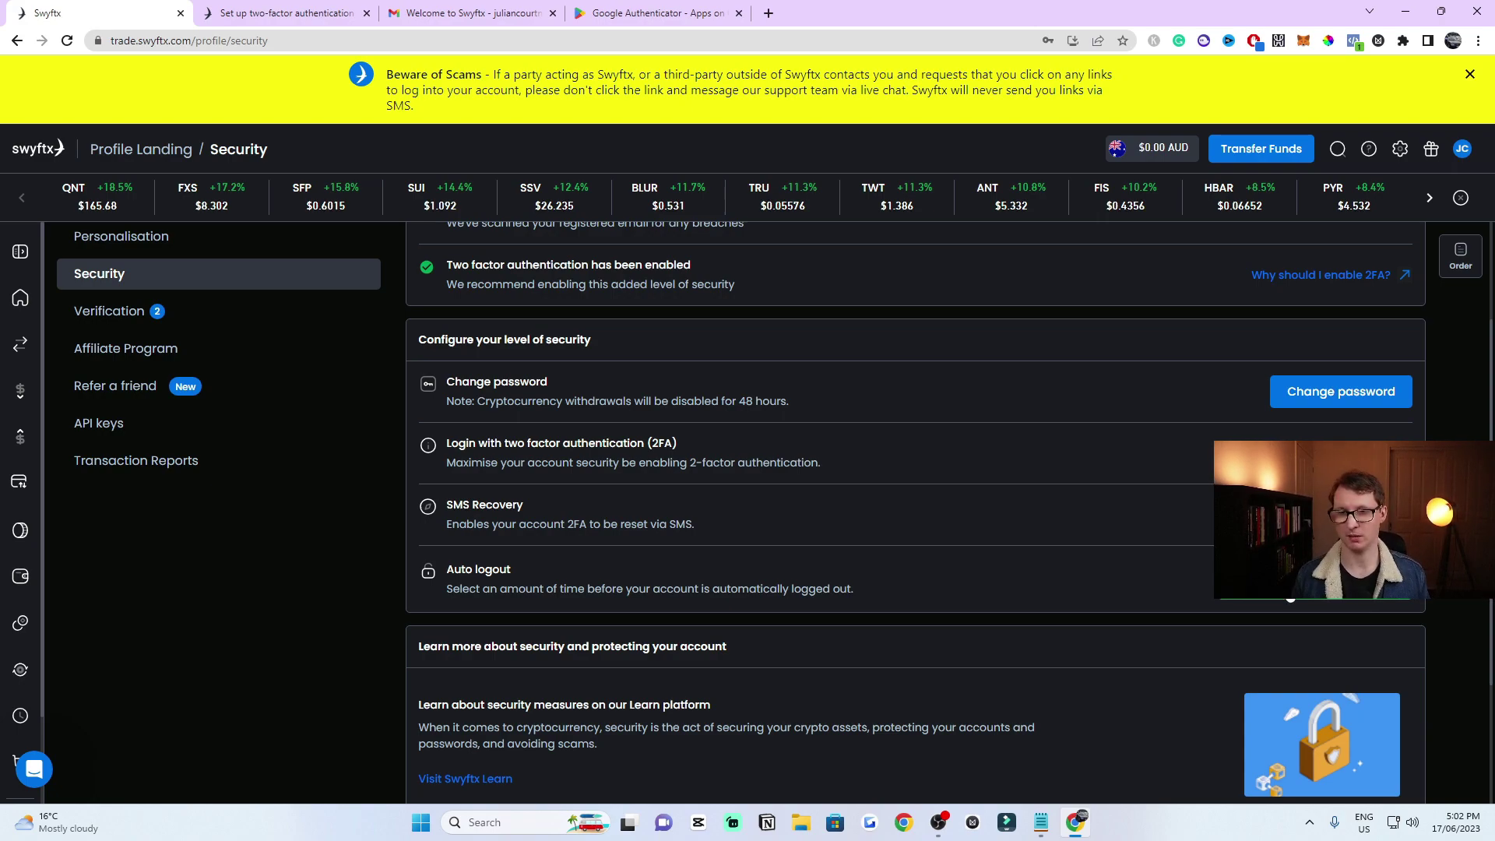
click(1315, 580)
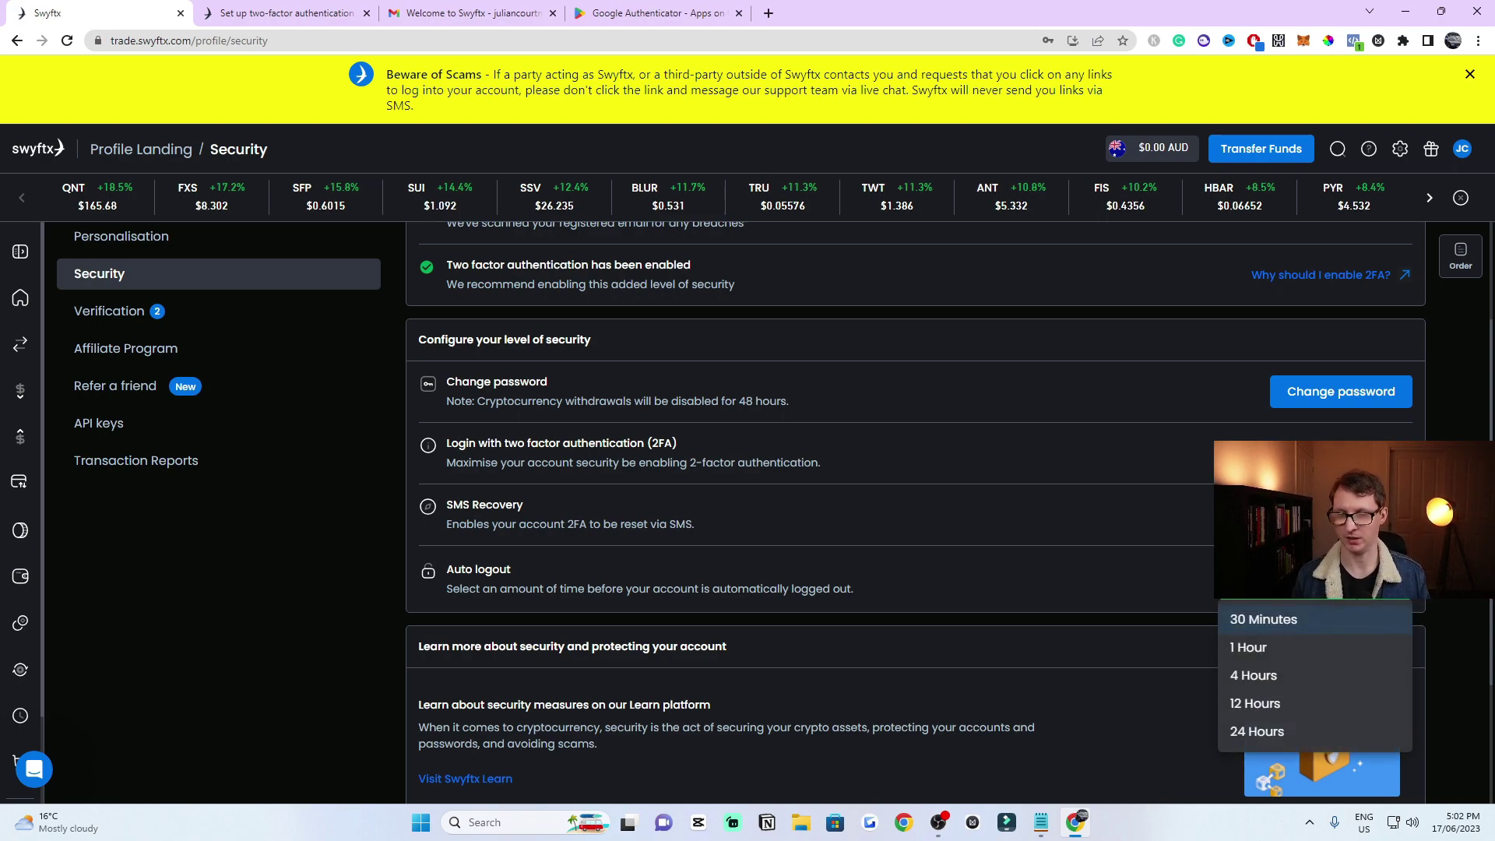
click(1277, 651)
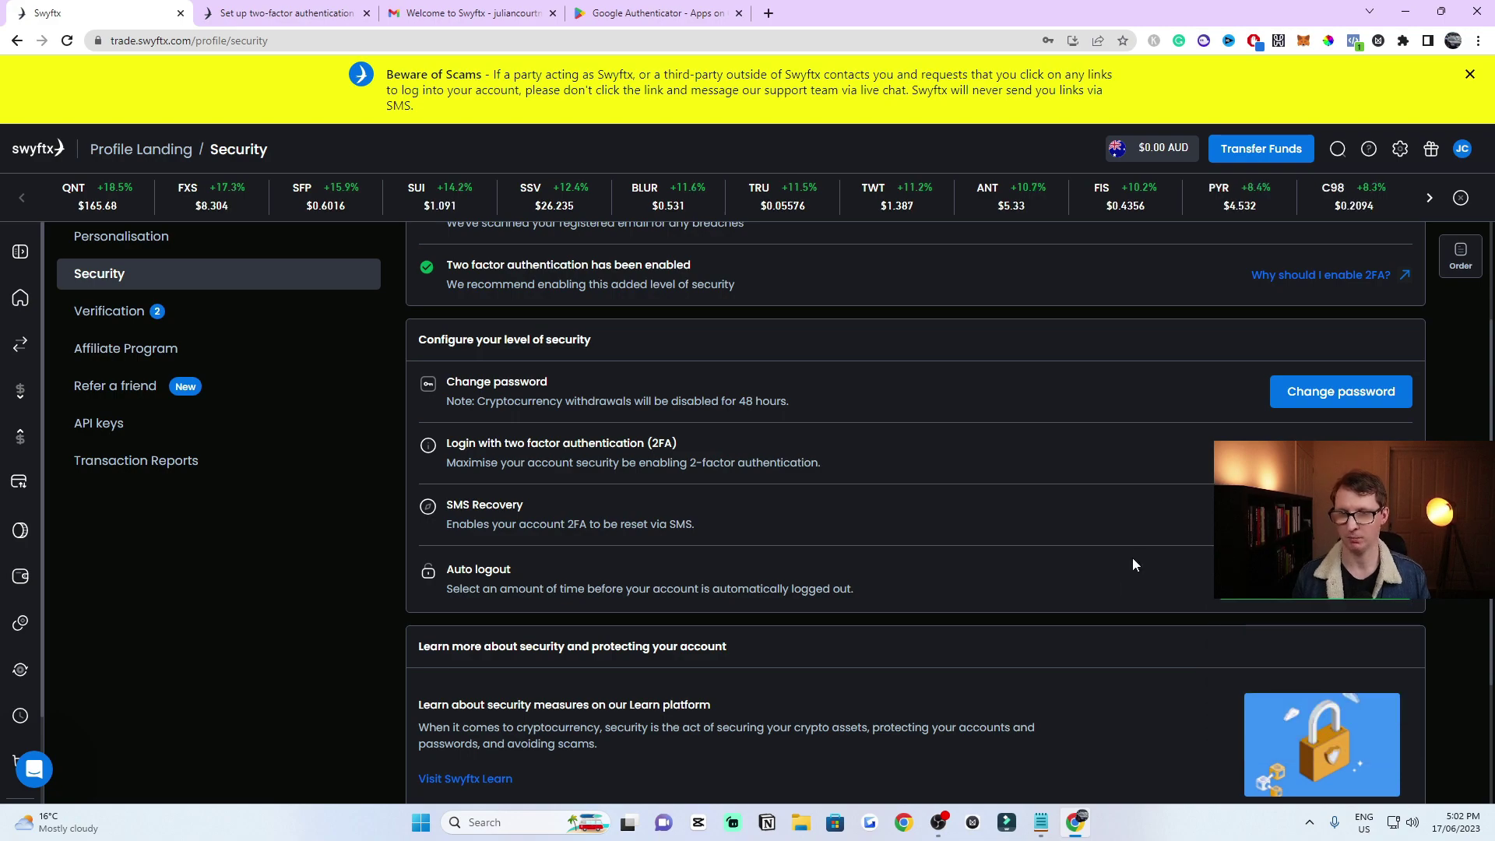
scroll(966, 578, down, 2)
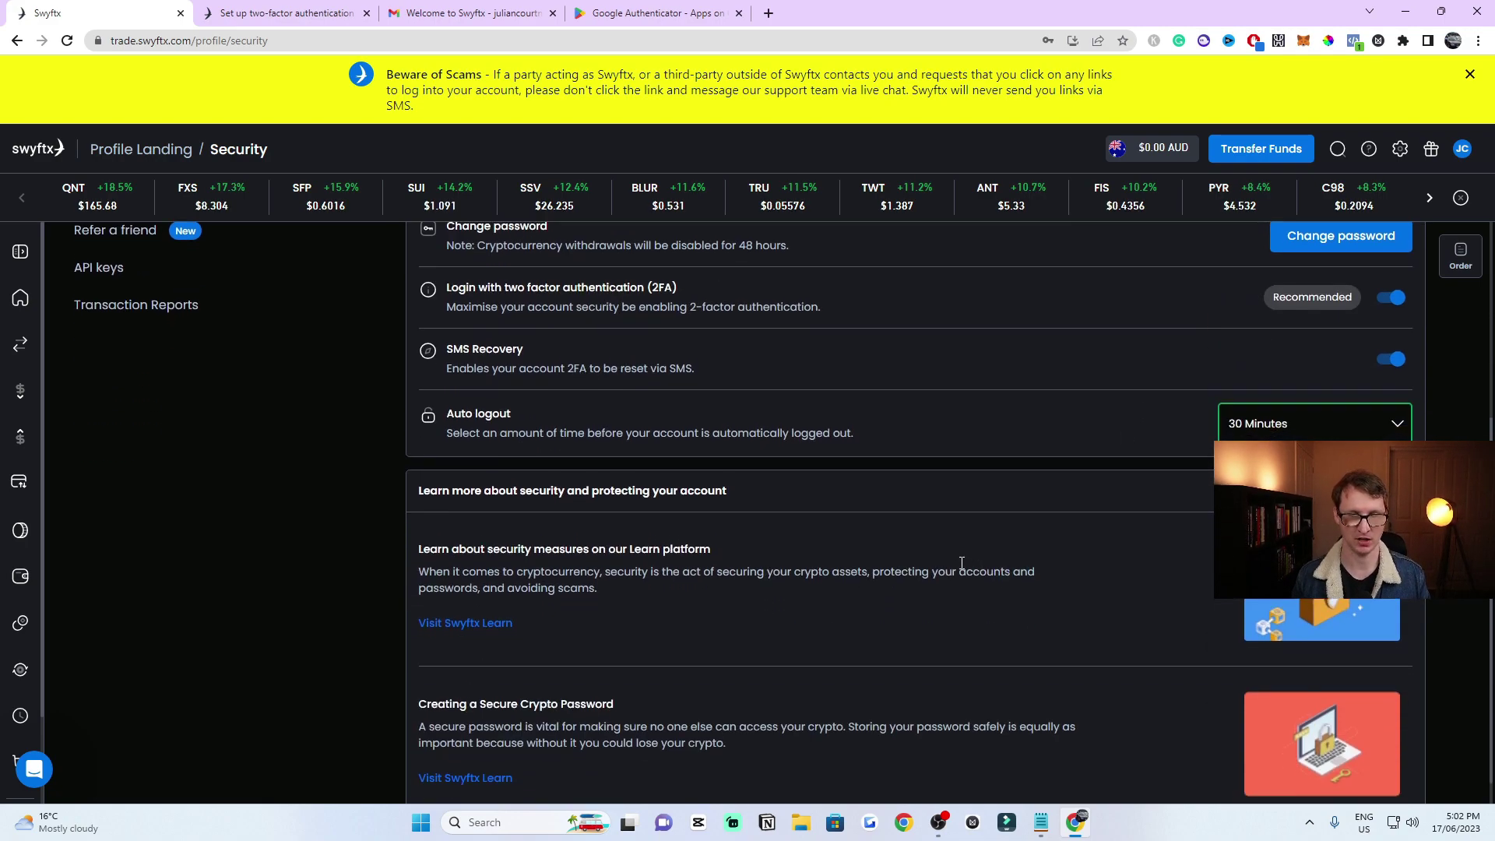
scroll(954, 614, down, 1)
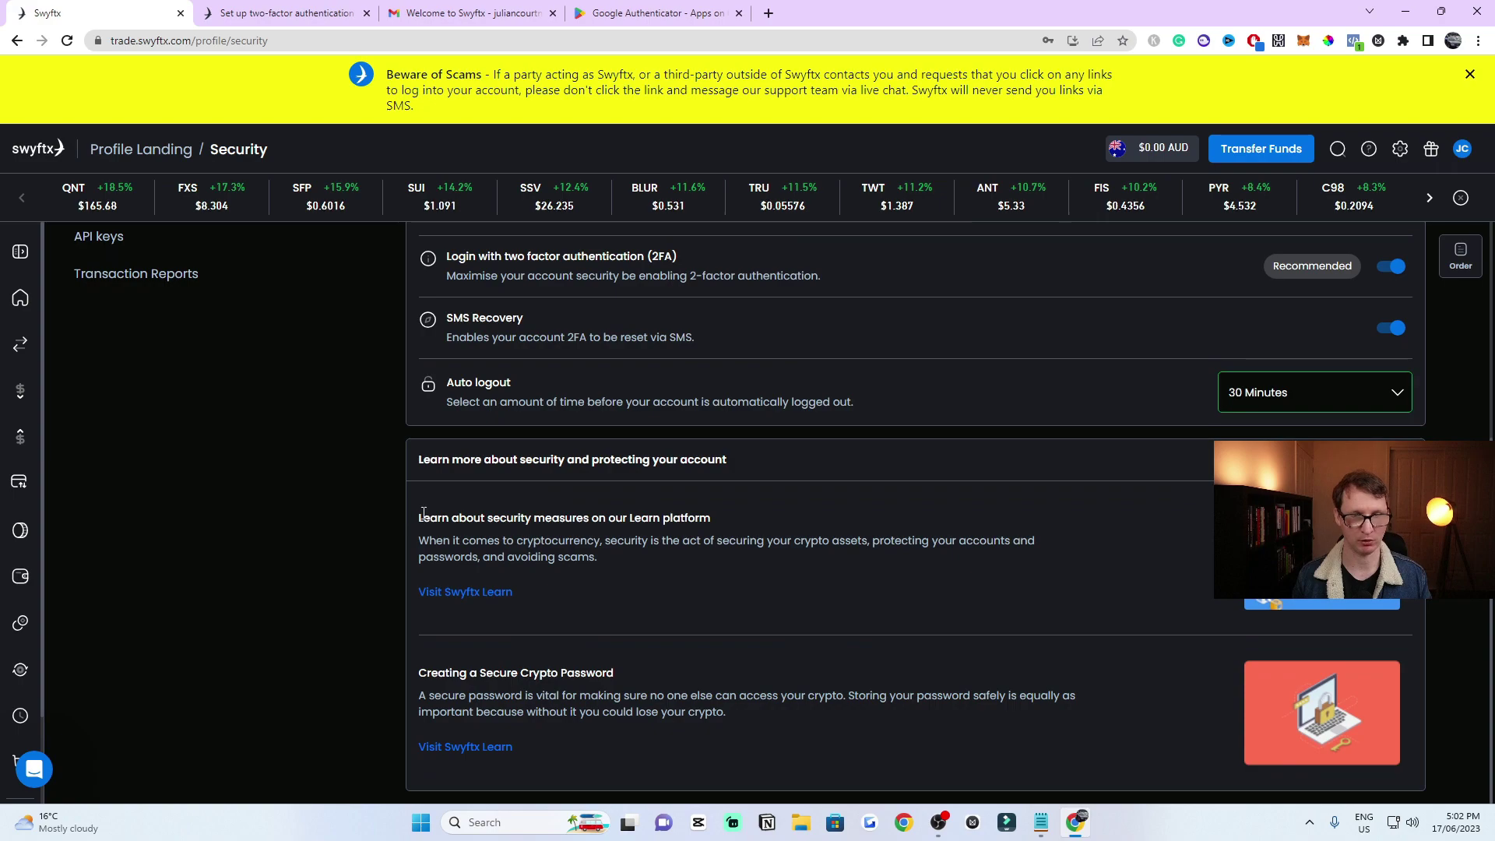
drag(417, 518, 721, 520)
drag(629, 679, 418, 676)
scroll(978, 551, up, 4)
scroll(873, 476, down, 3)
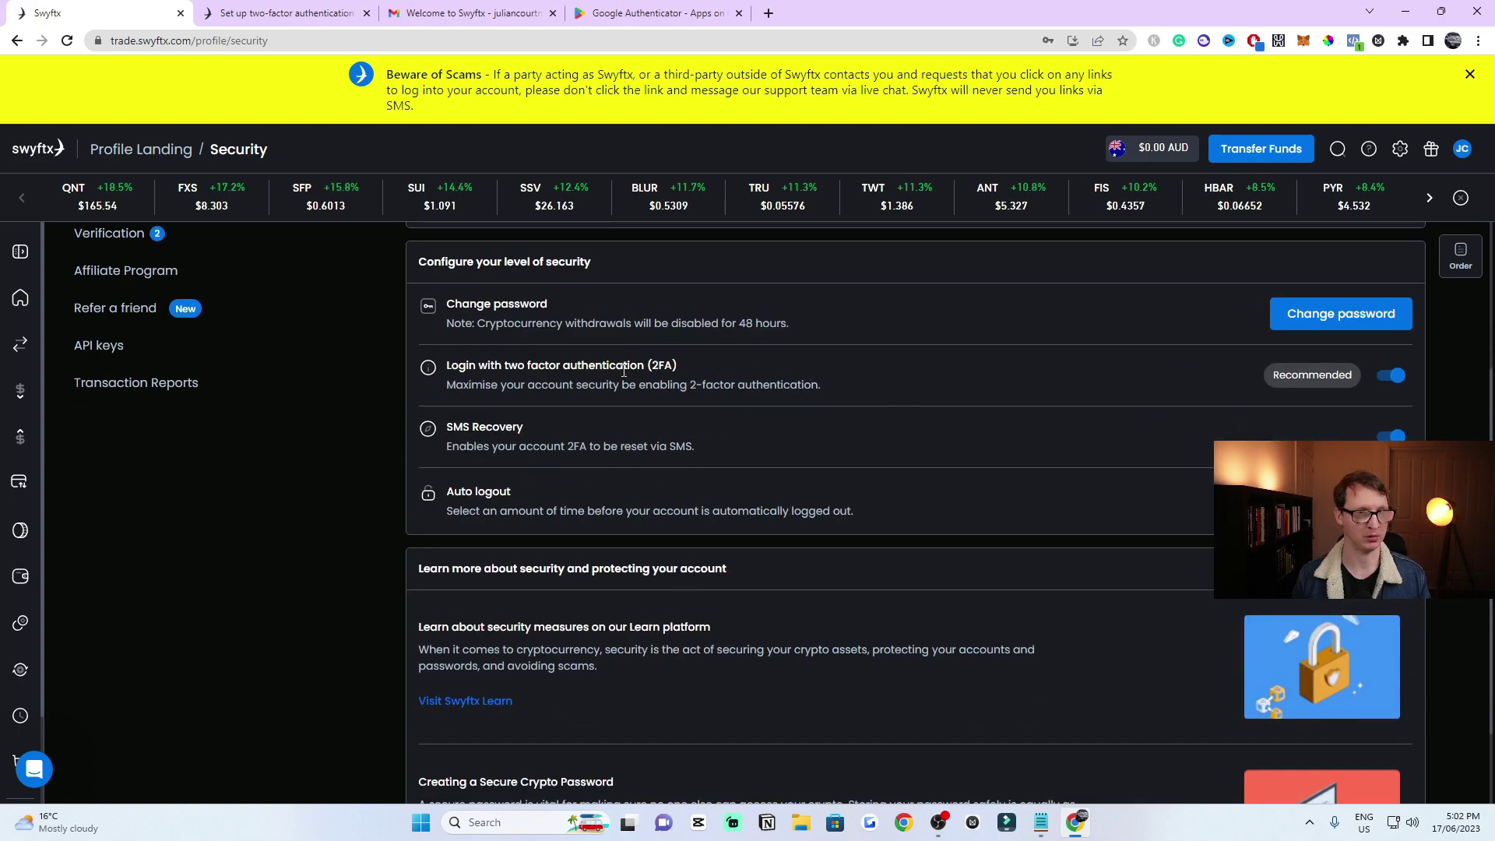
scroll(637, 535, up, 3)
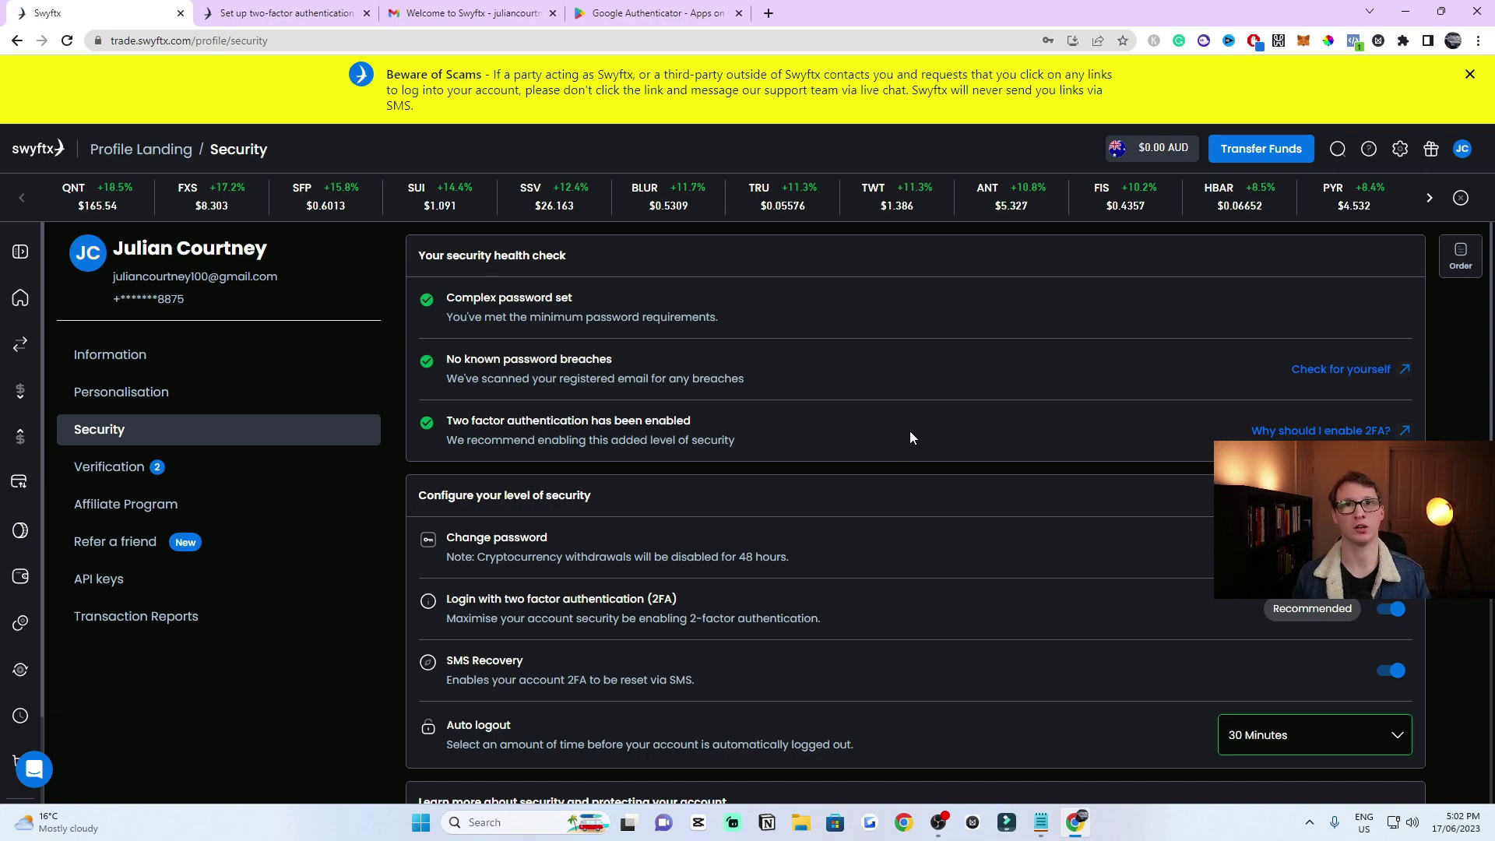